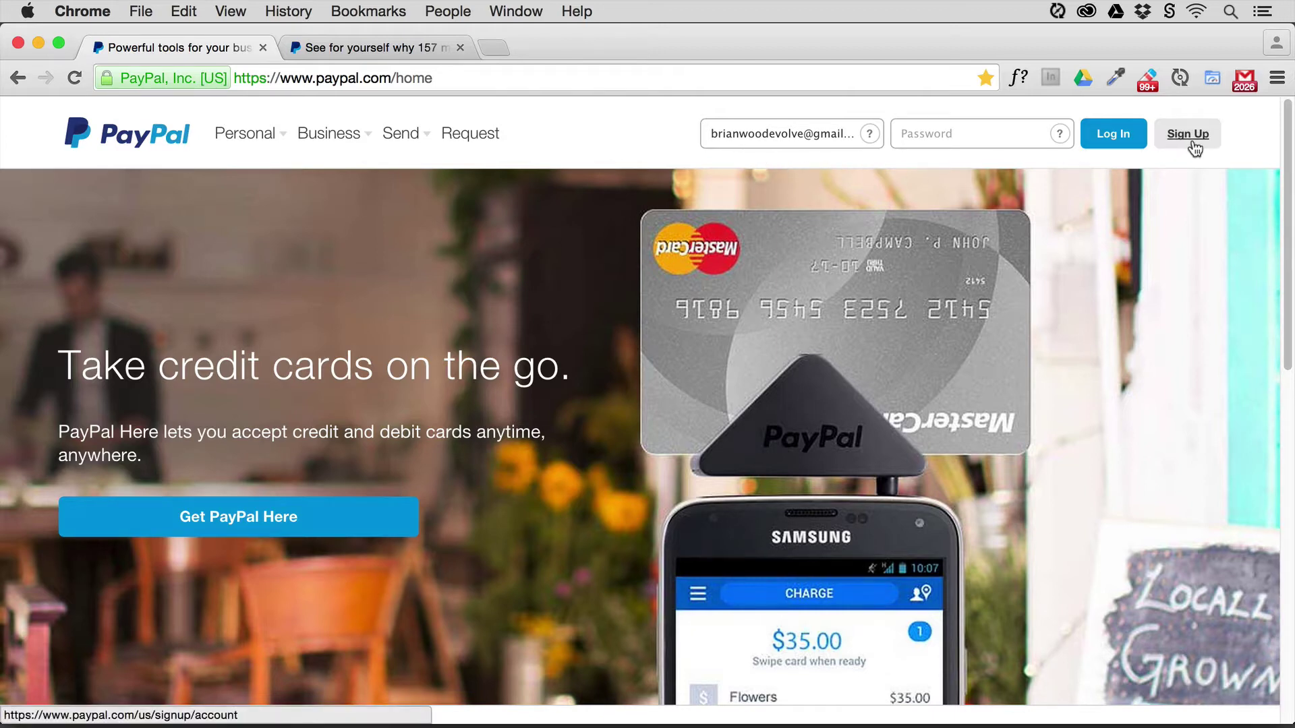
- Switch to the PayPal sign-up tab offering Personal and Business account types
left_click(388, 47)
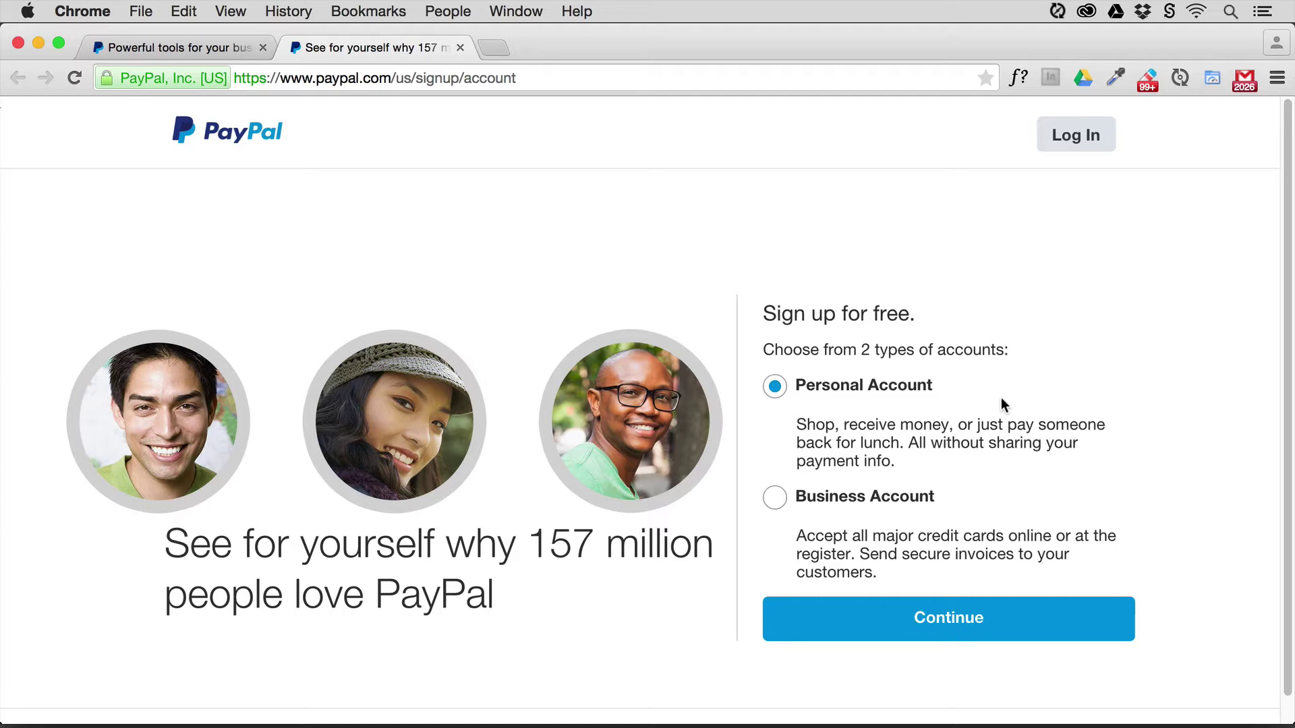
- Select Business Account on the PayPal sign-up page, then return to the PayPal home tab
left_click(776, 503)
left_click(172, 48)
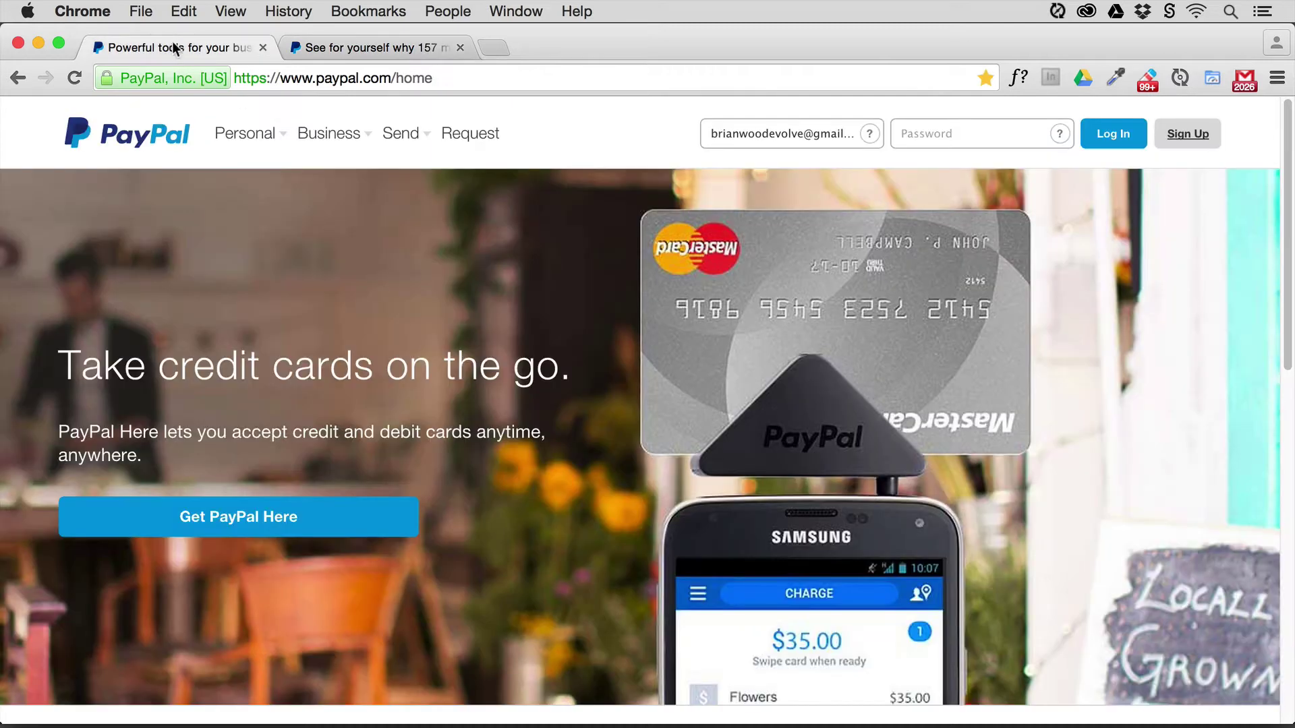
- Log in with the account password and open Tools > PayPal Buttons to list saved buttons
left_click(955, 136)
type("••")
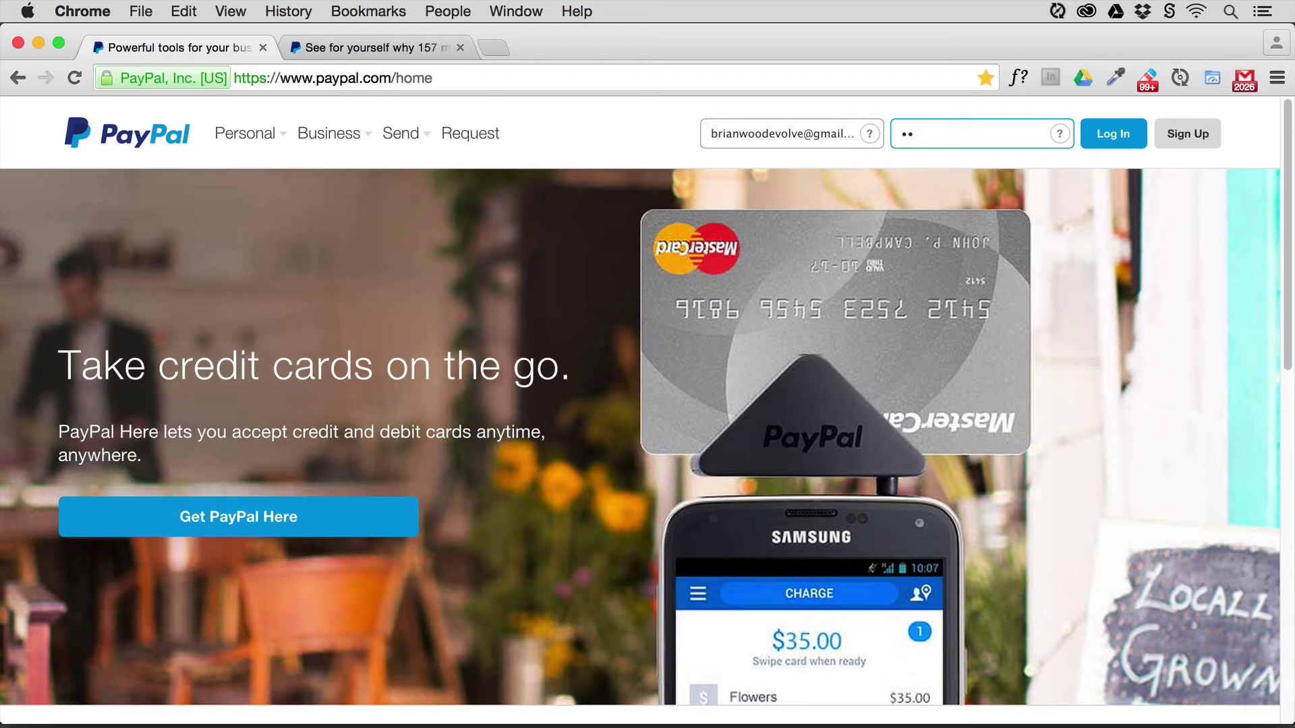
type("••••••••")
key("Return")
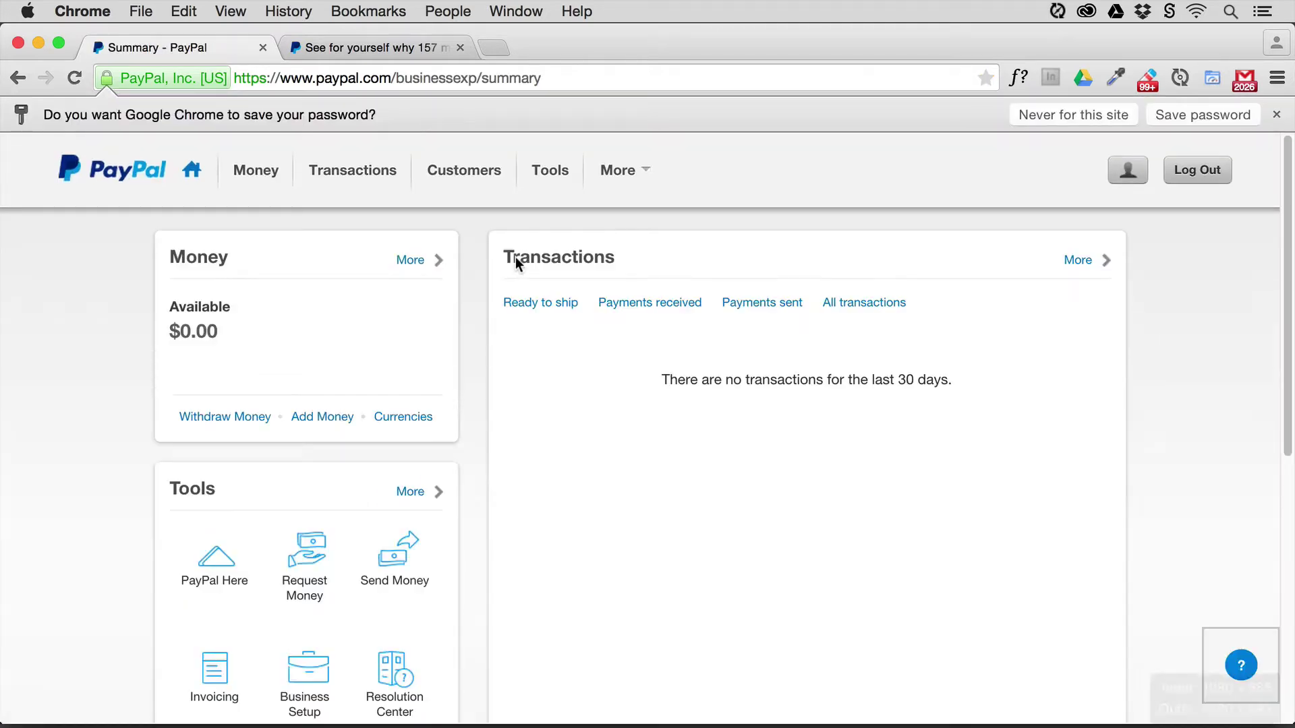
left_click(549, 177)
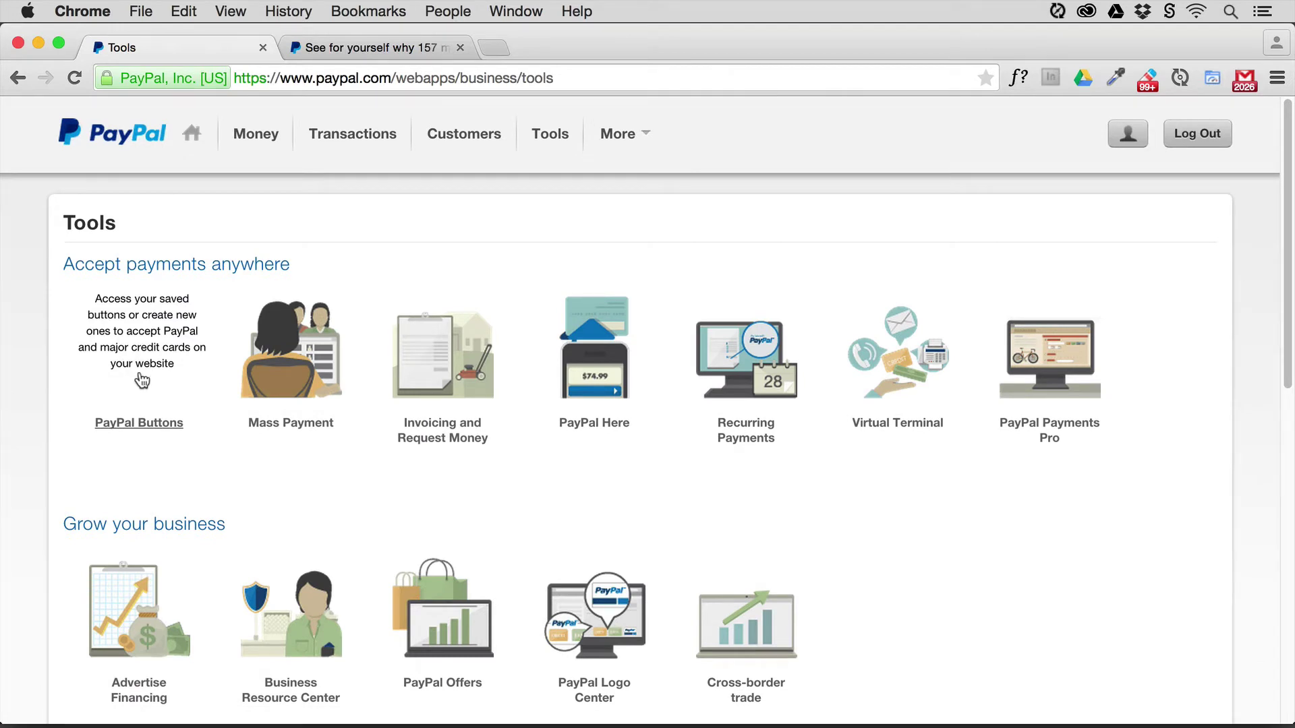
left_click(139, 375)
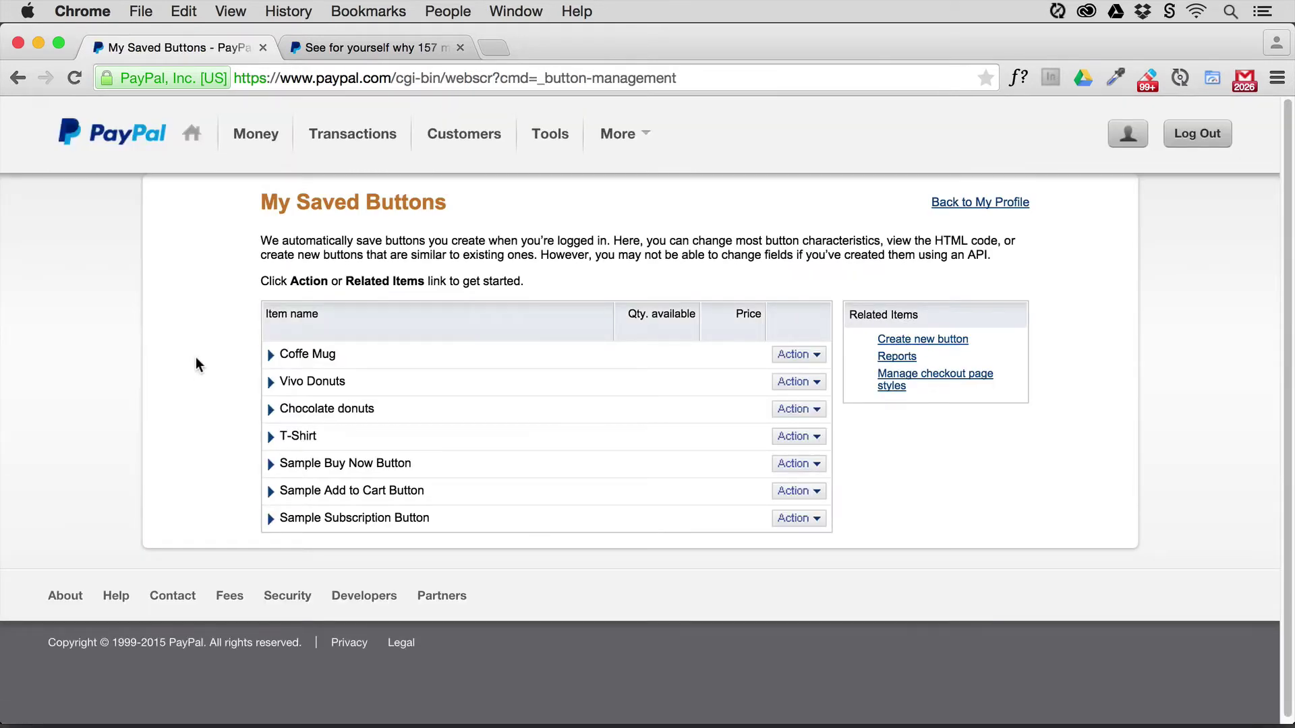
- Edit the Sample Buy Now Button to review its item name and 0.01 USD price, then go to Muse
left_click(799, 470)
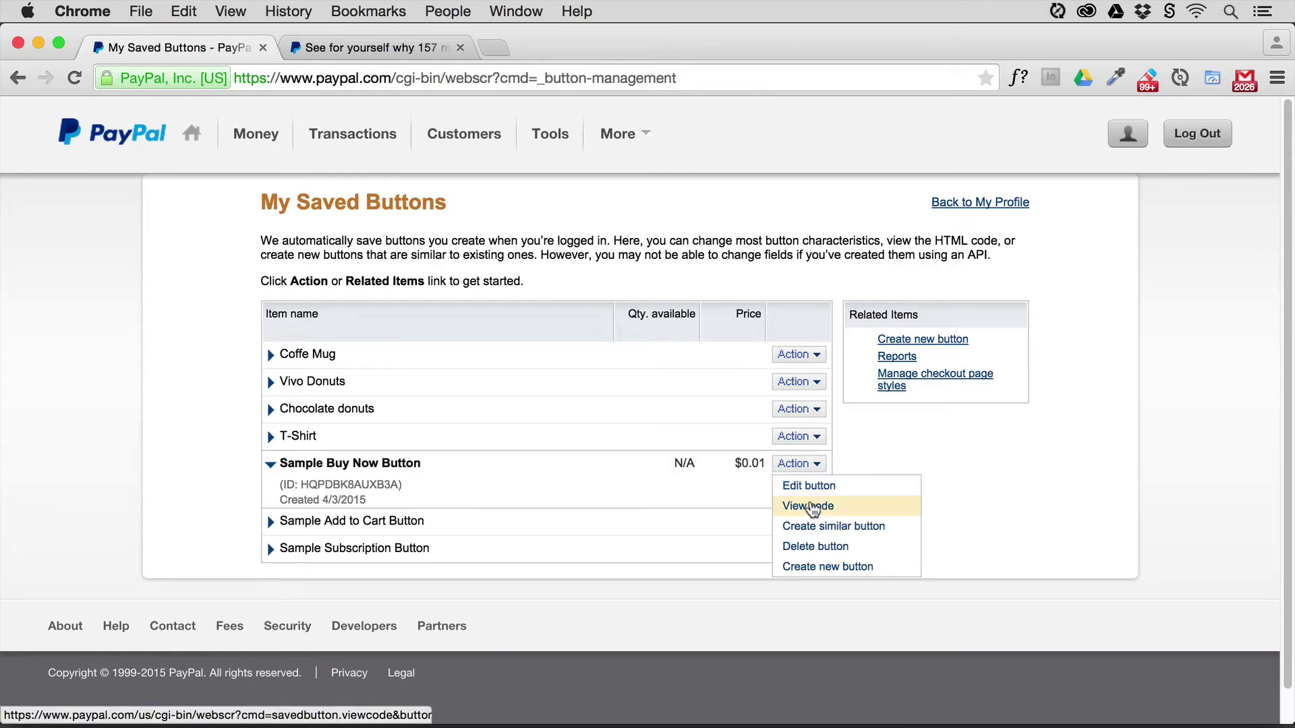
left_click(810, 486)
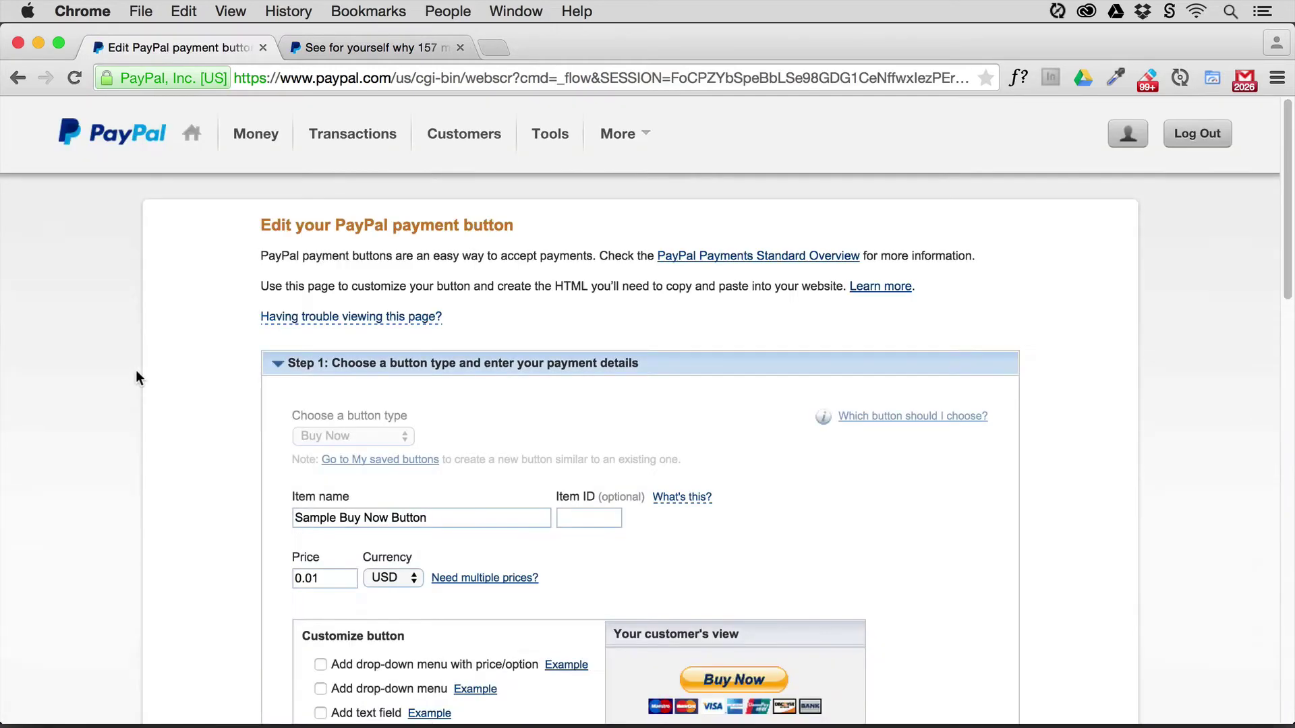
scroll(136, 376, "down", 5)
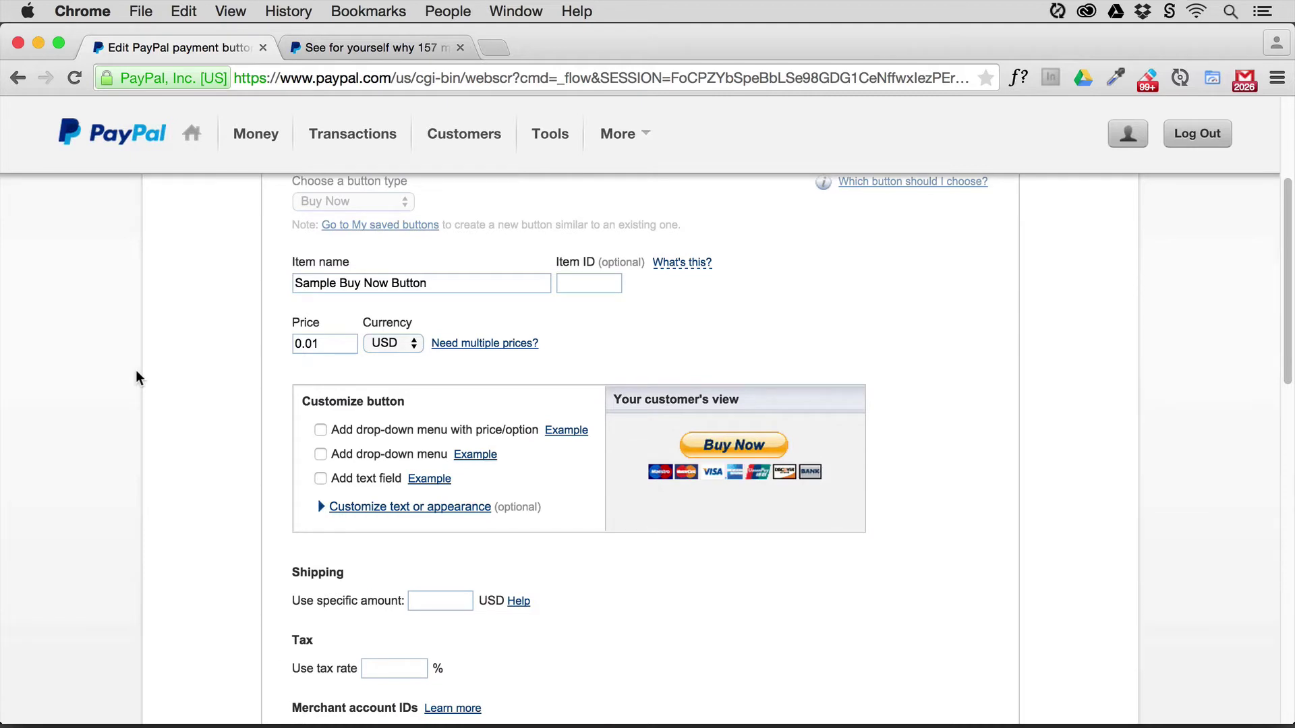
scroll(136, 371, "up", 2)
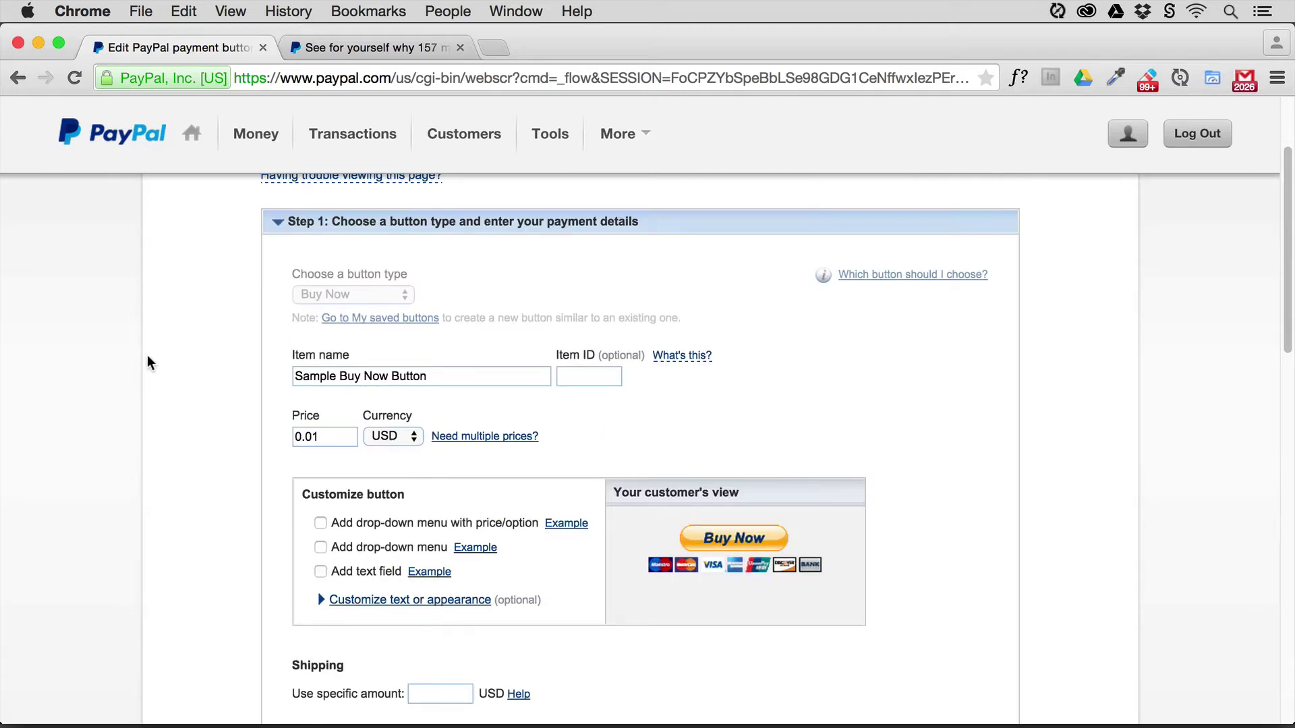
key("super+Tab")
key("super+Tab")
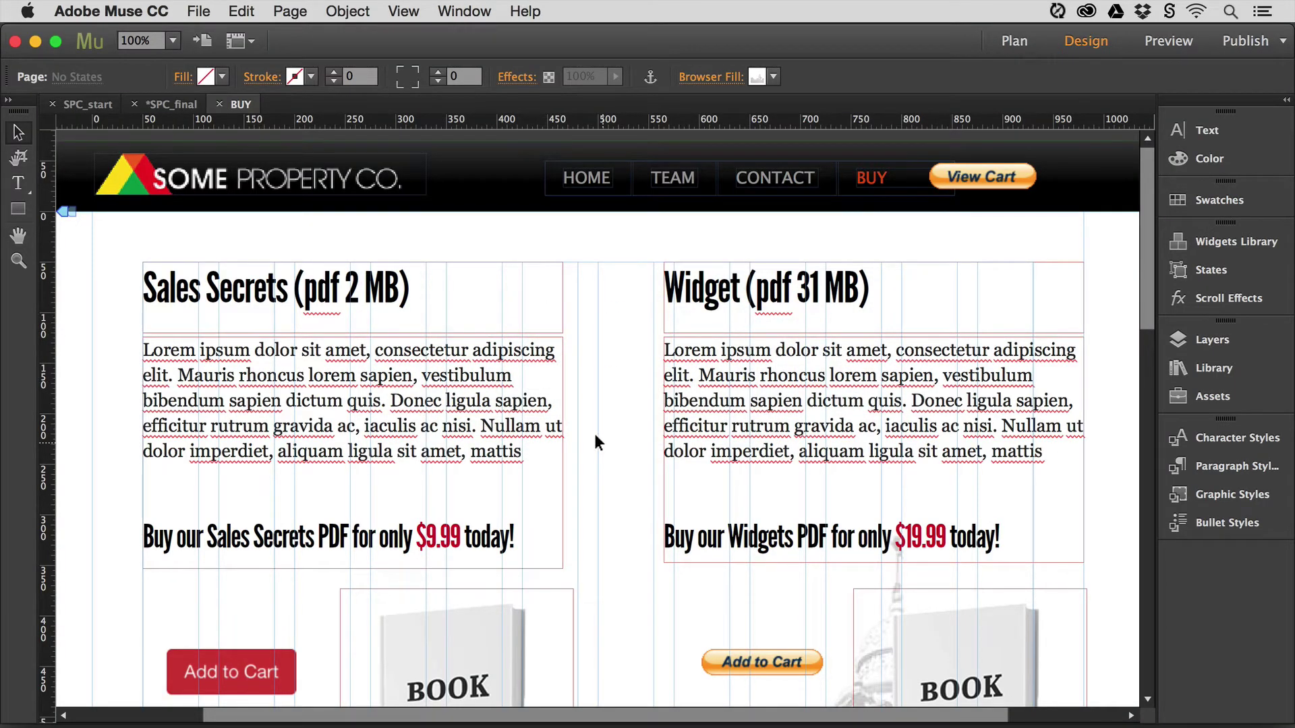
- Preview the Muse site in Chrome with Cmd+Shift+E
scroll(594, 399, "down", 2)
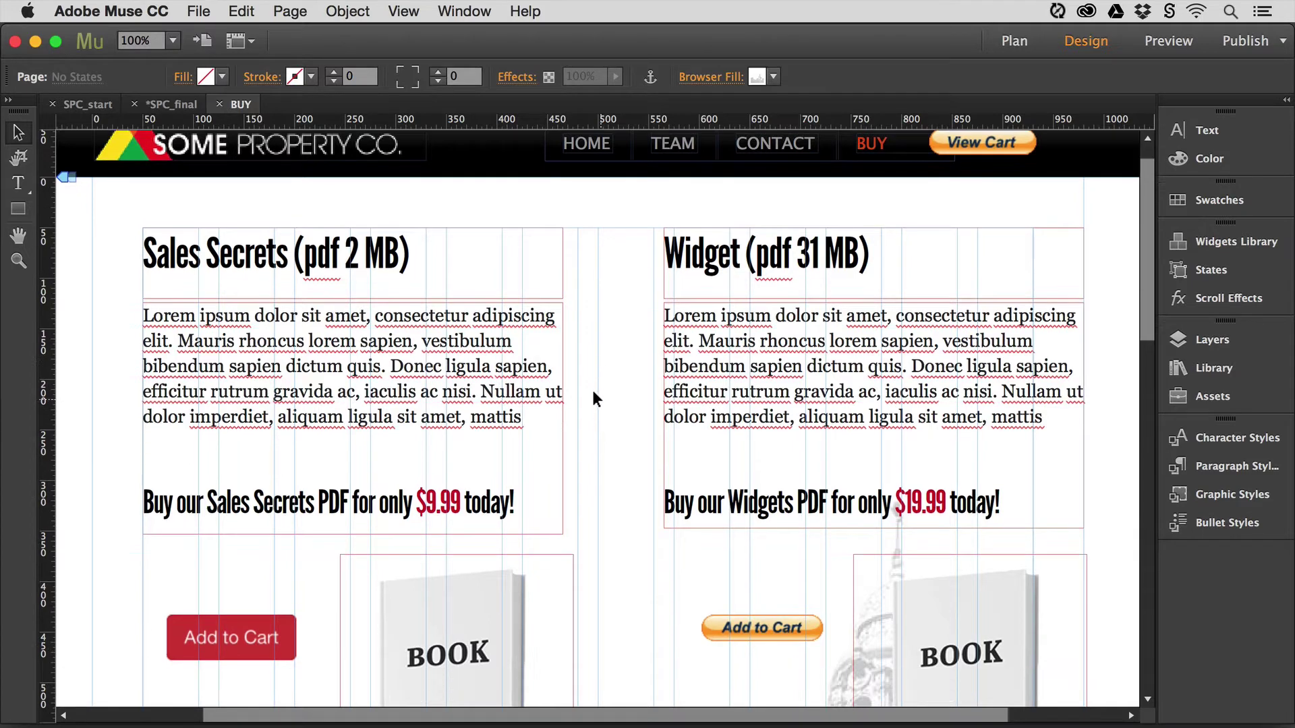
scroll(593, 399, "down", 2)
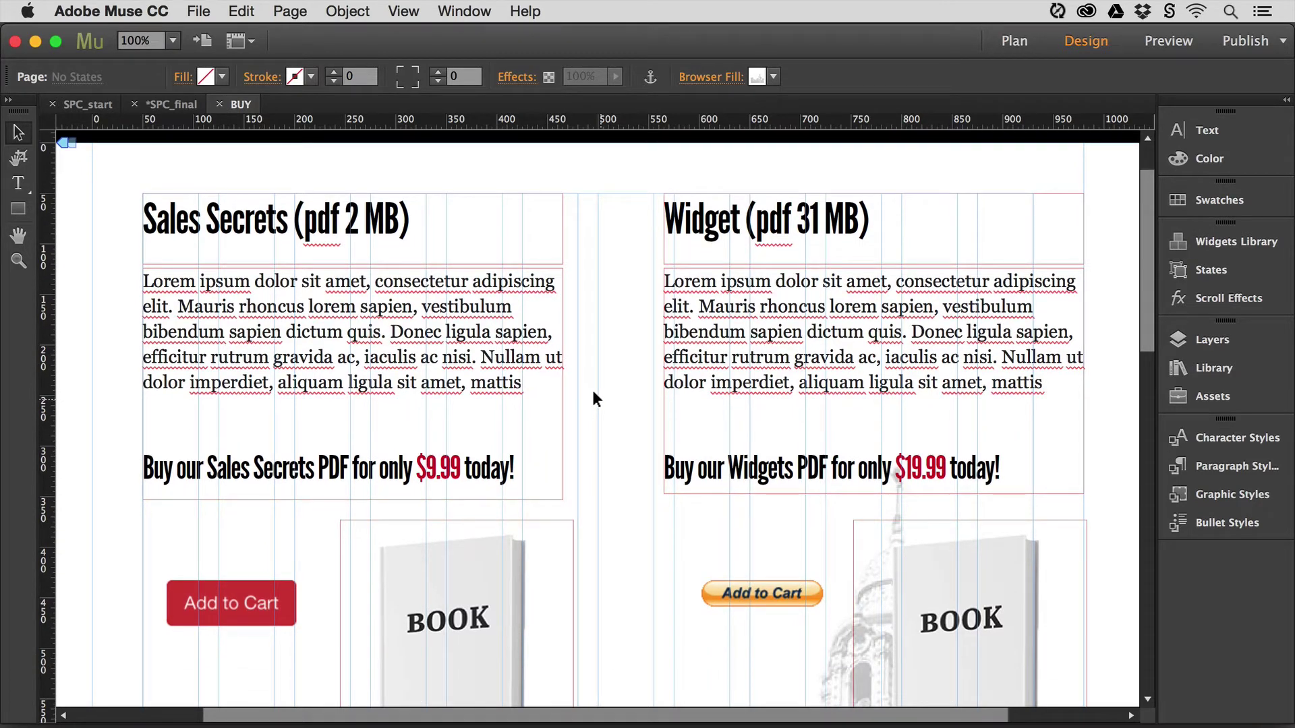
key("super+shift+e")
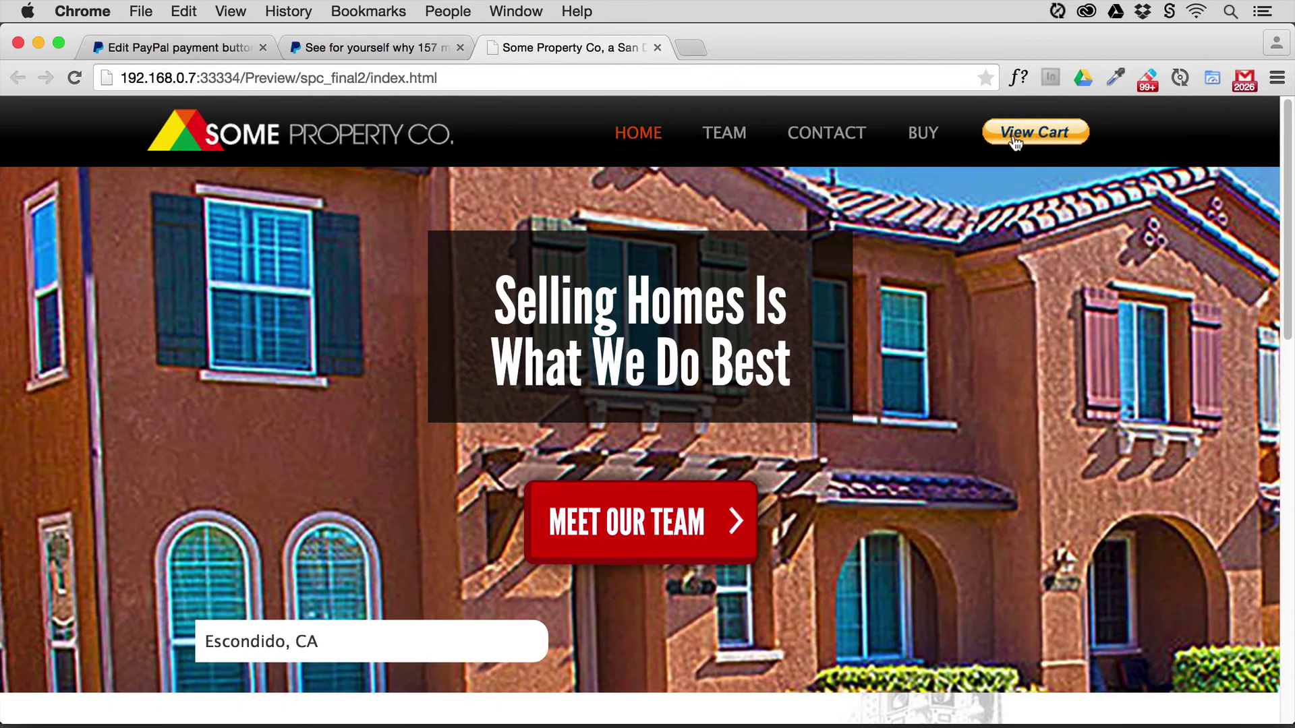
- Test the Sales Secrets Add to Cart button on the BUY page, reaching the $9.99 PayPal cart
left_click(917, 137)
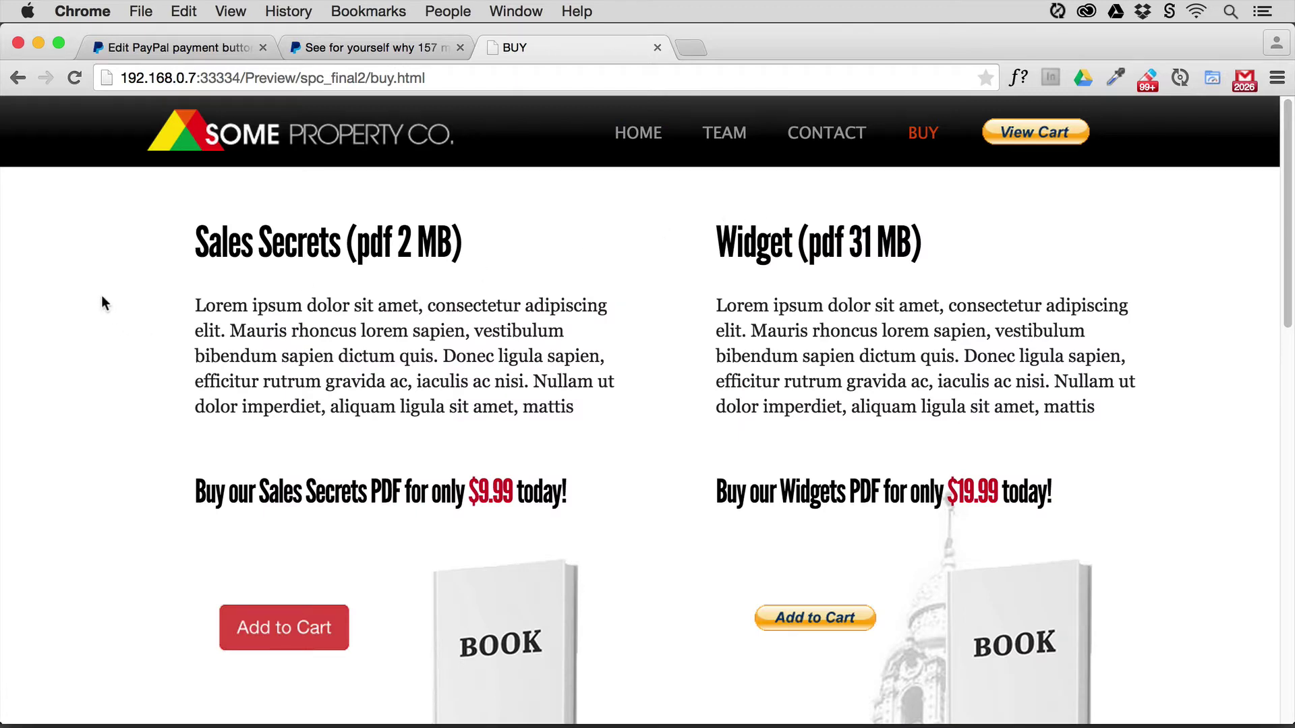
scroll(102, 296, "down", 5)
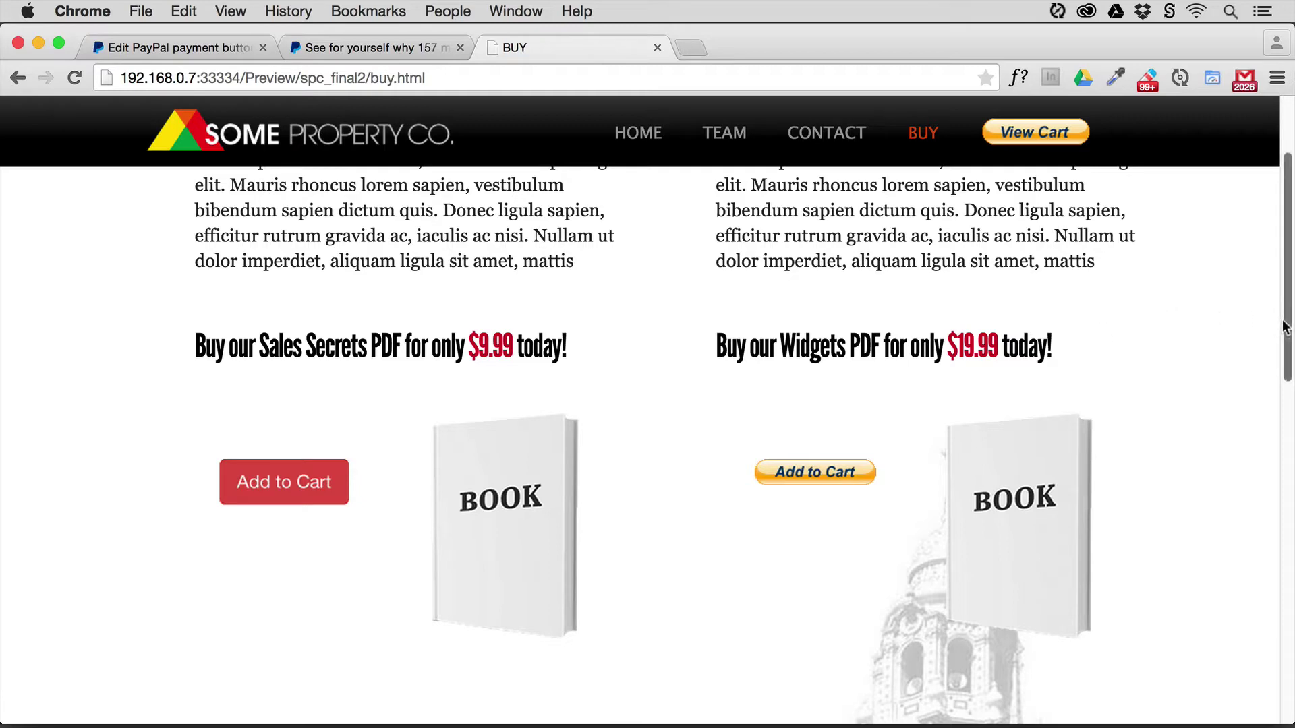
left_click_drag(1285, 327, 1291, 408)
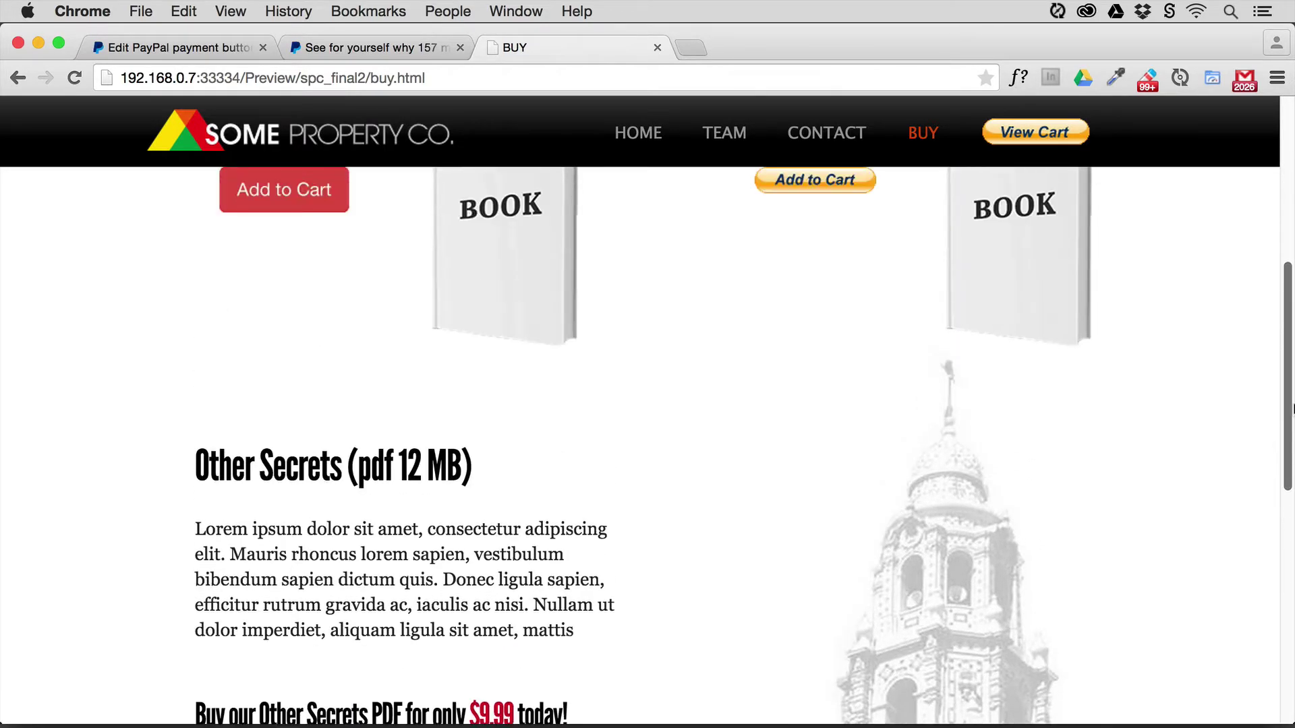
scroll(1291, 408, "up", 7)
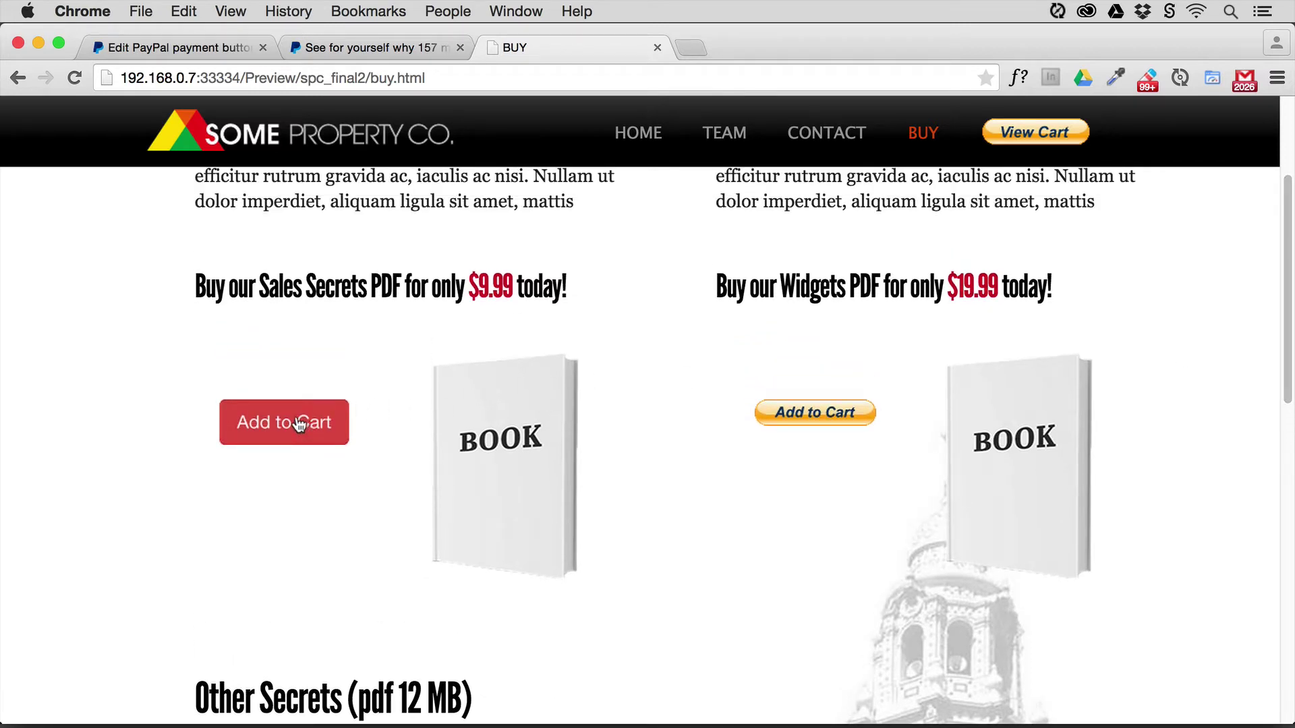
left_click(299, 424)
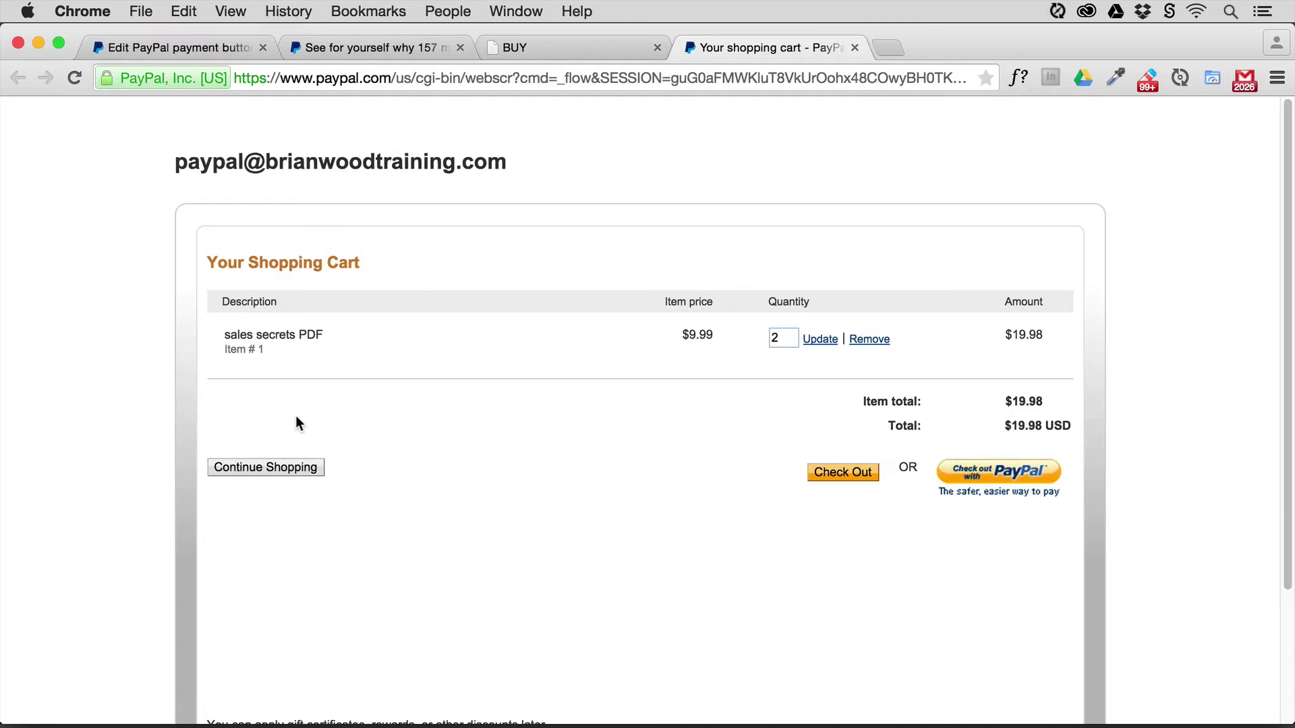
key("super+Tab")
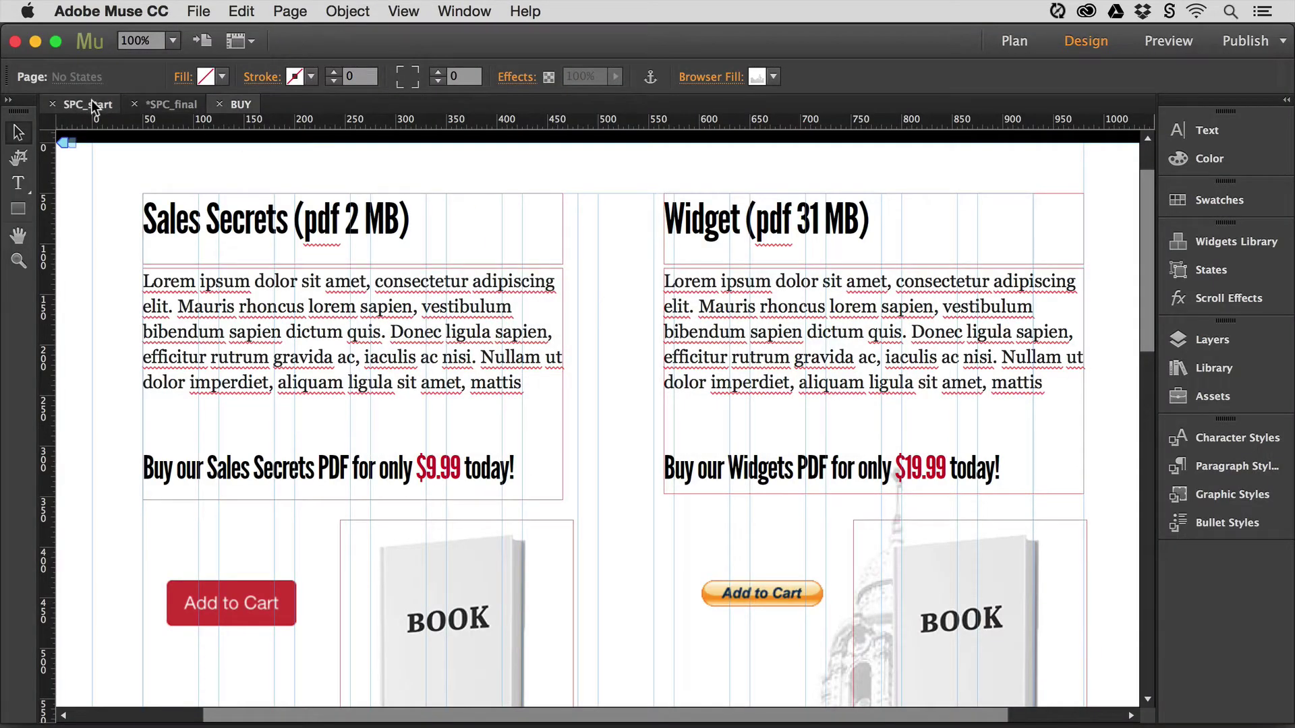
- Back in Muse, open the BUY page thumbnail from Plan view and show the Widgets Library
left_click(91, 105)
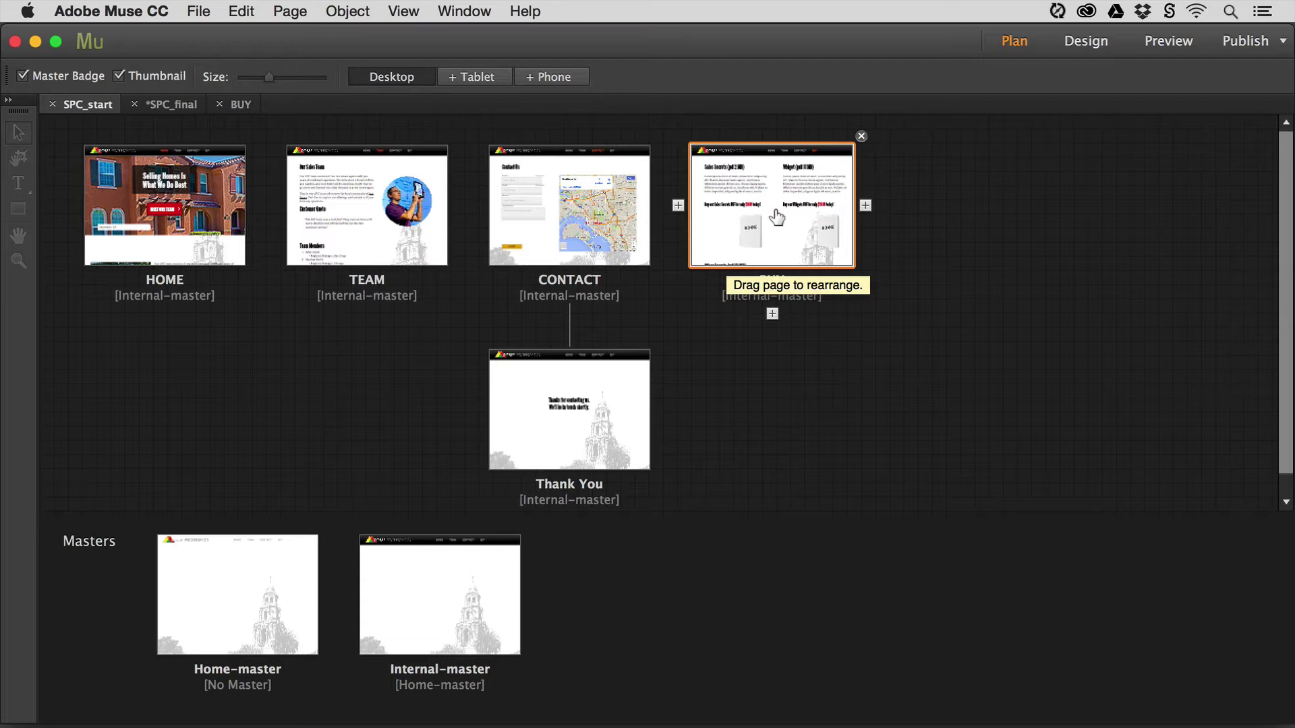
double_click(777, 218)
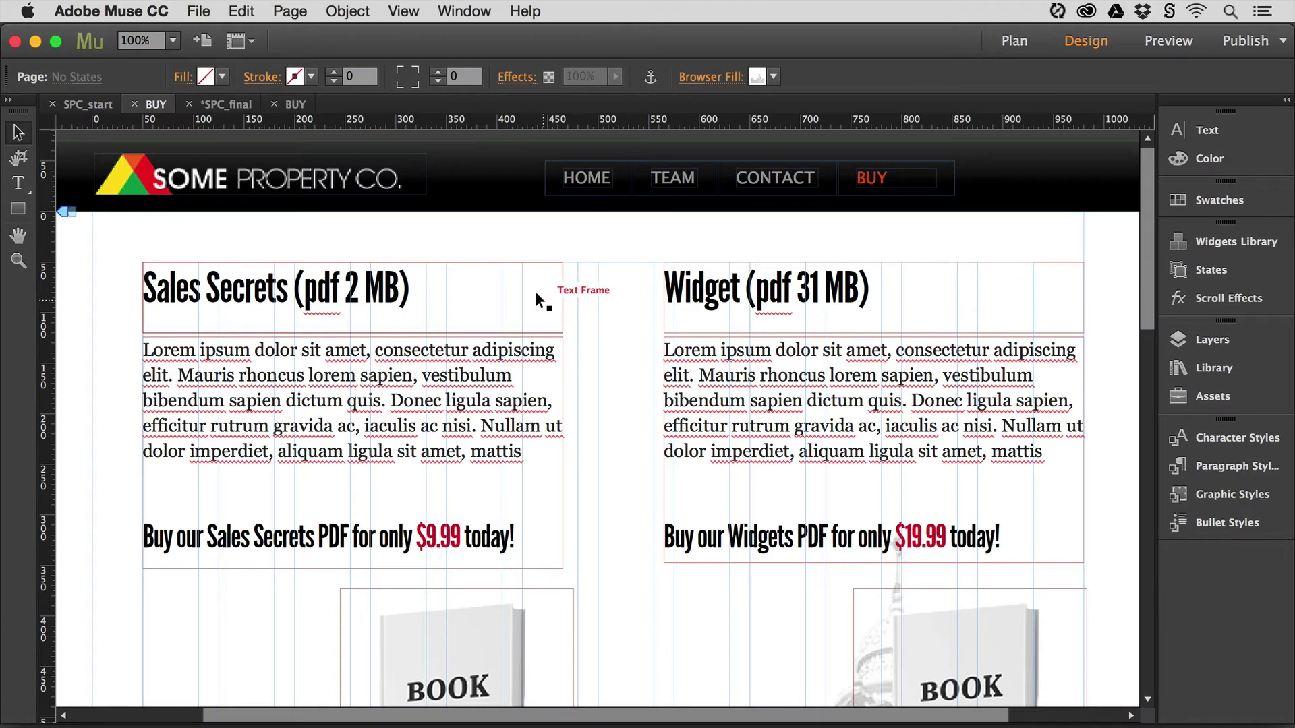
scroll(579, 387, "down", 2)
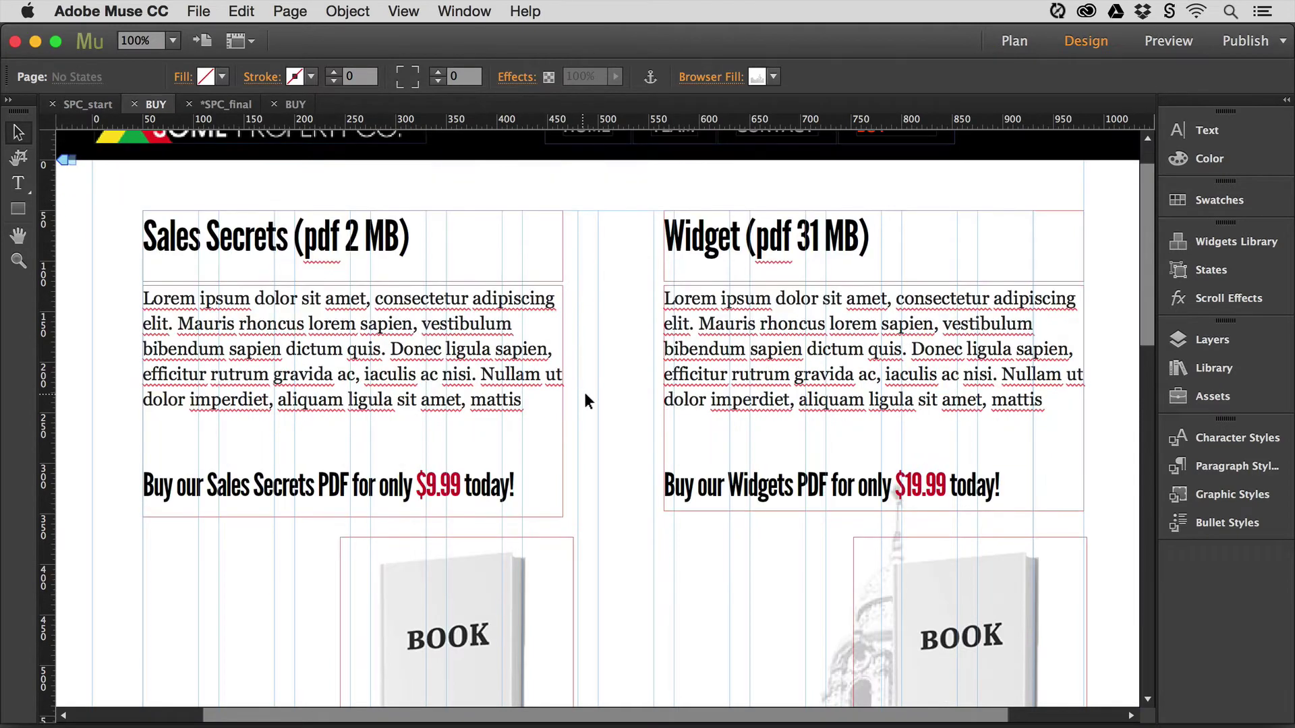
scroll(592, 401, "down", 5)
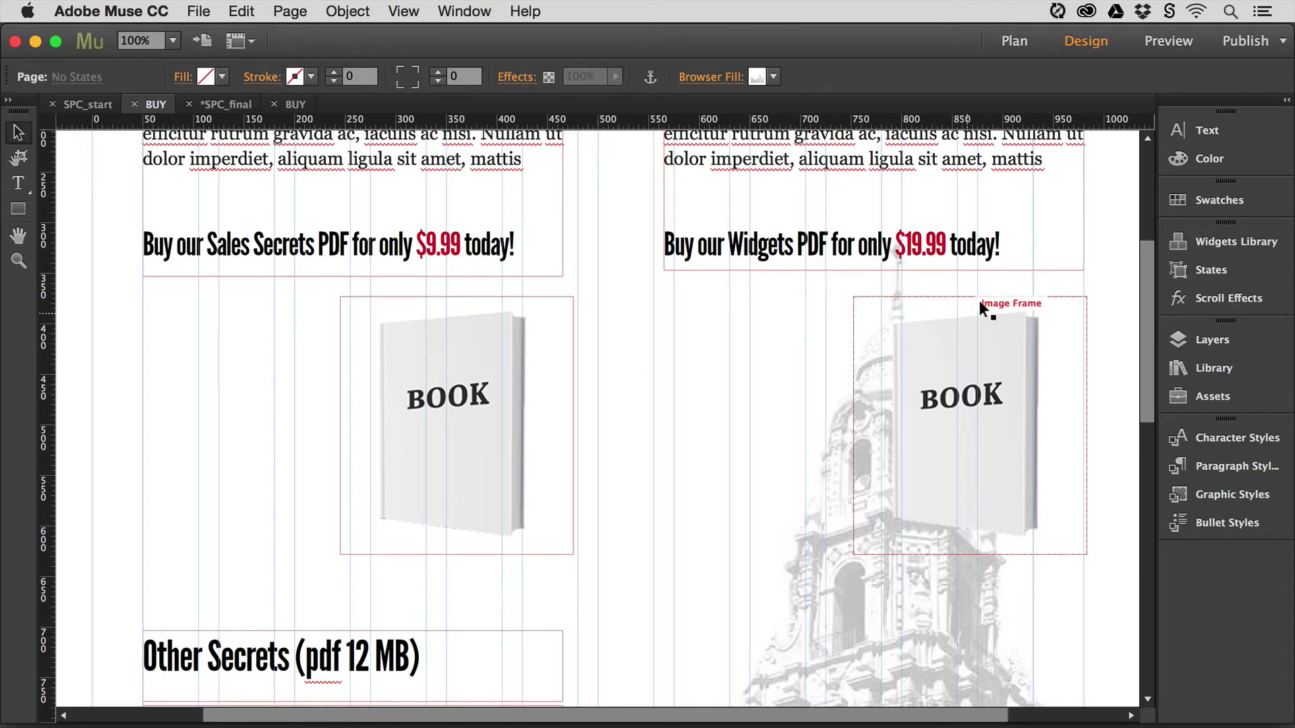
left_click(1186, 240)
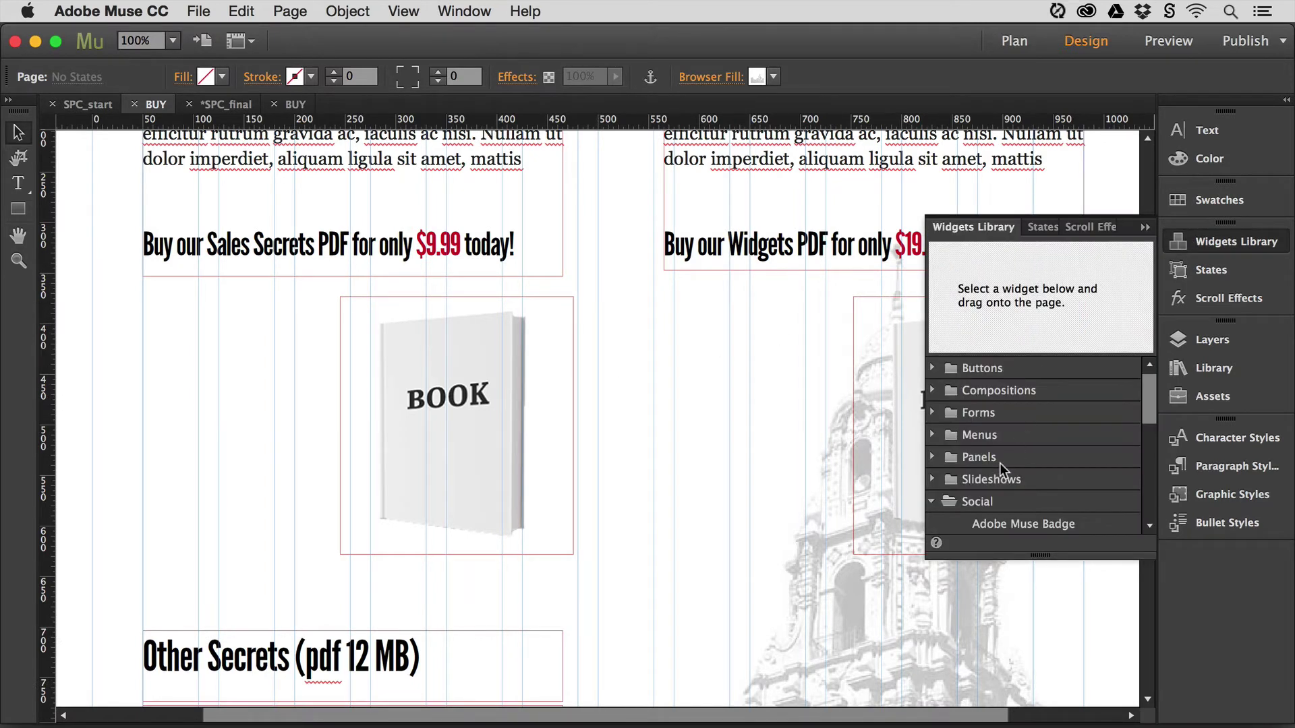
- Drag the PayPal widget from the Social group onto the page beside the Sales Secrets book
left_click(985, 502)
scroll(1001, 461, "down", 3)
left_click_drag(1147, 450, 1144, 498)
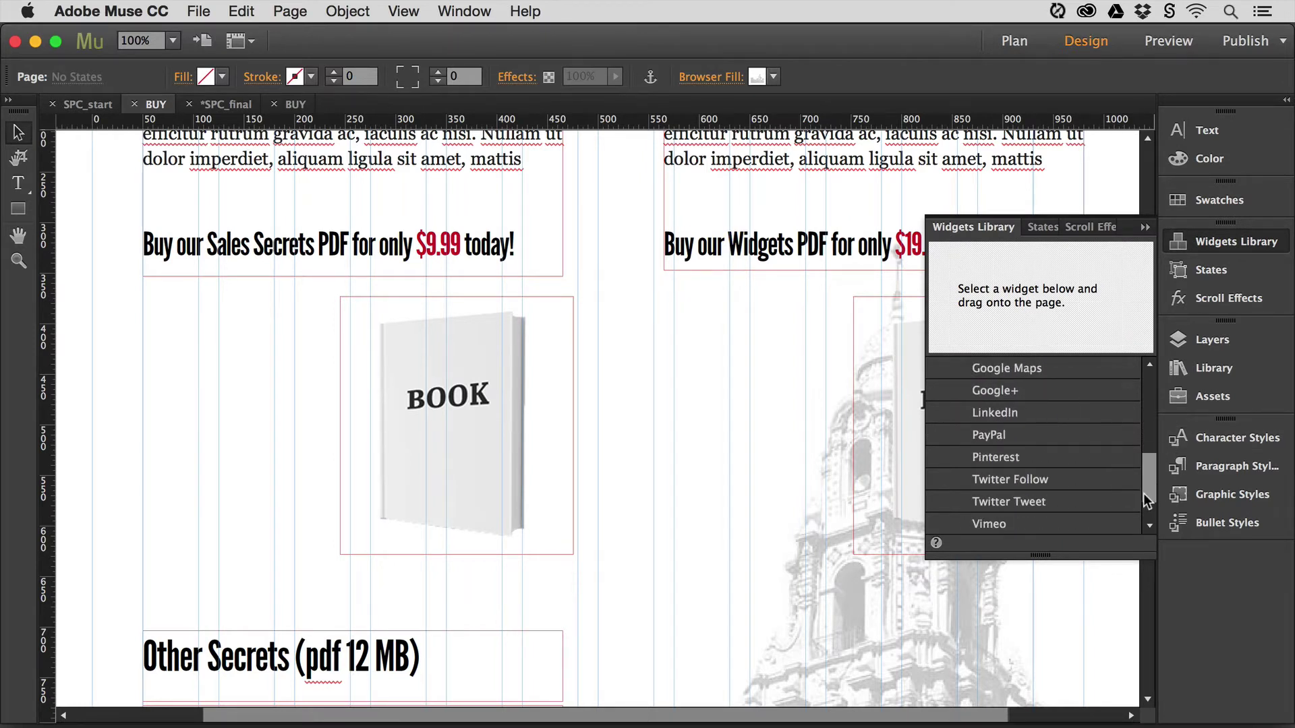
left_click(989, 439)
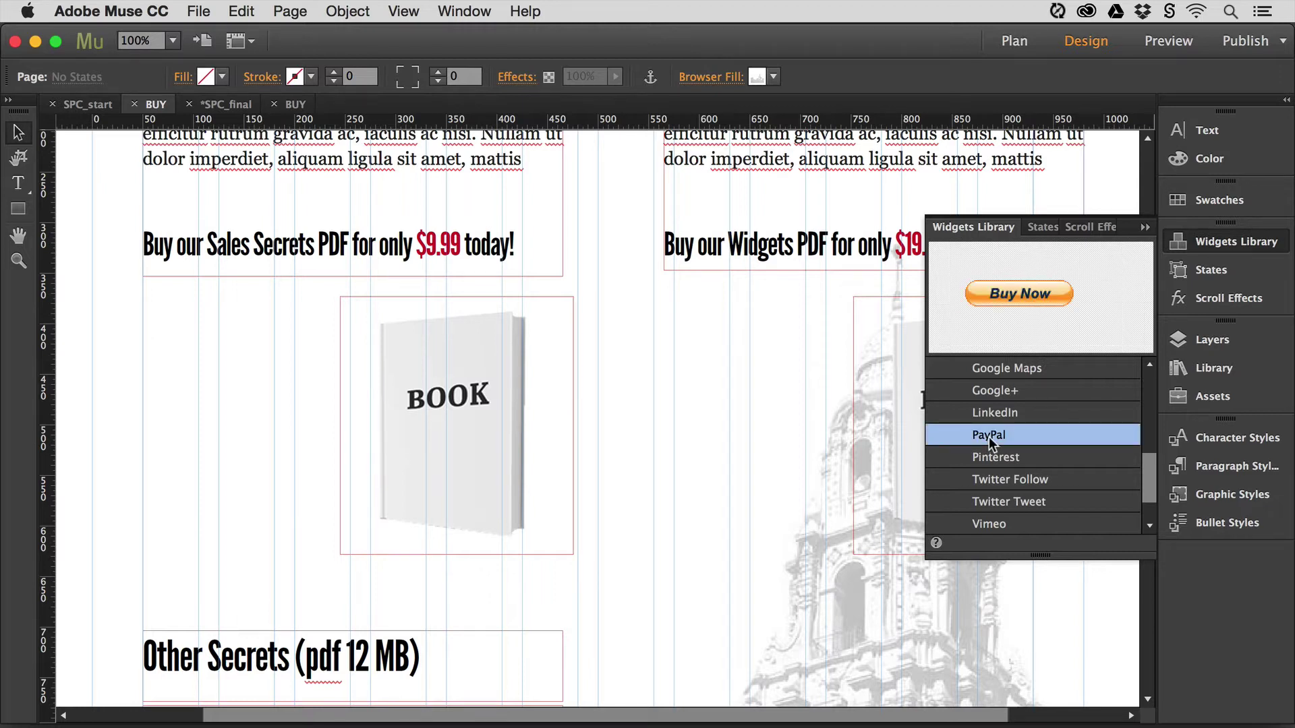
left_click_drag(989, 437, 164, 387)
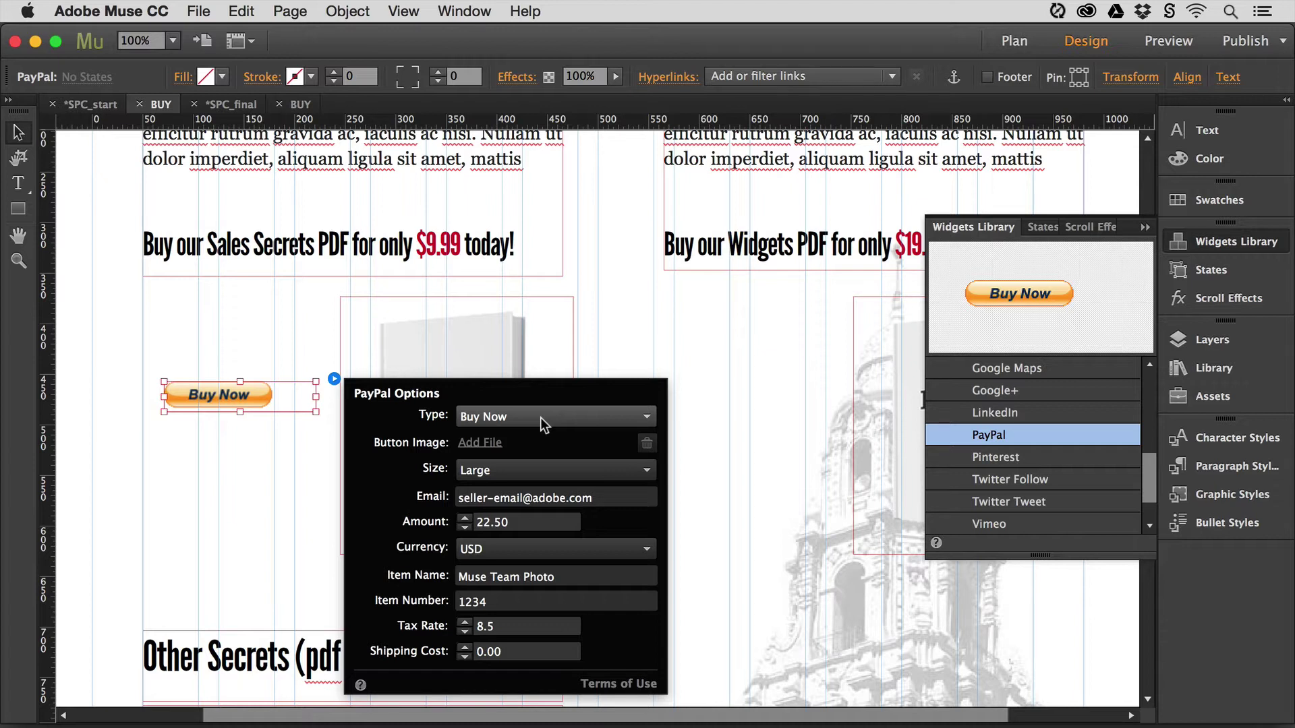
left_click(540, 418)
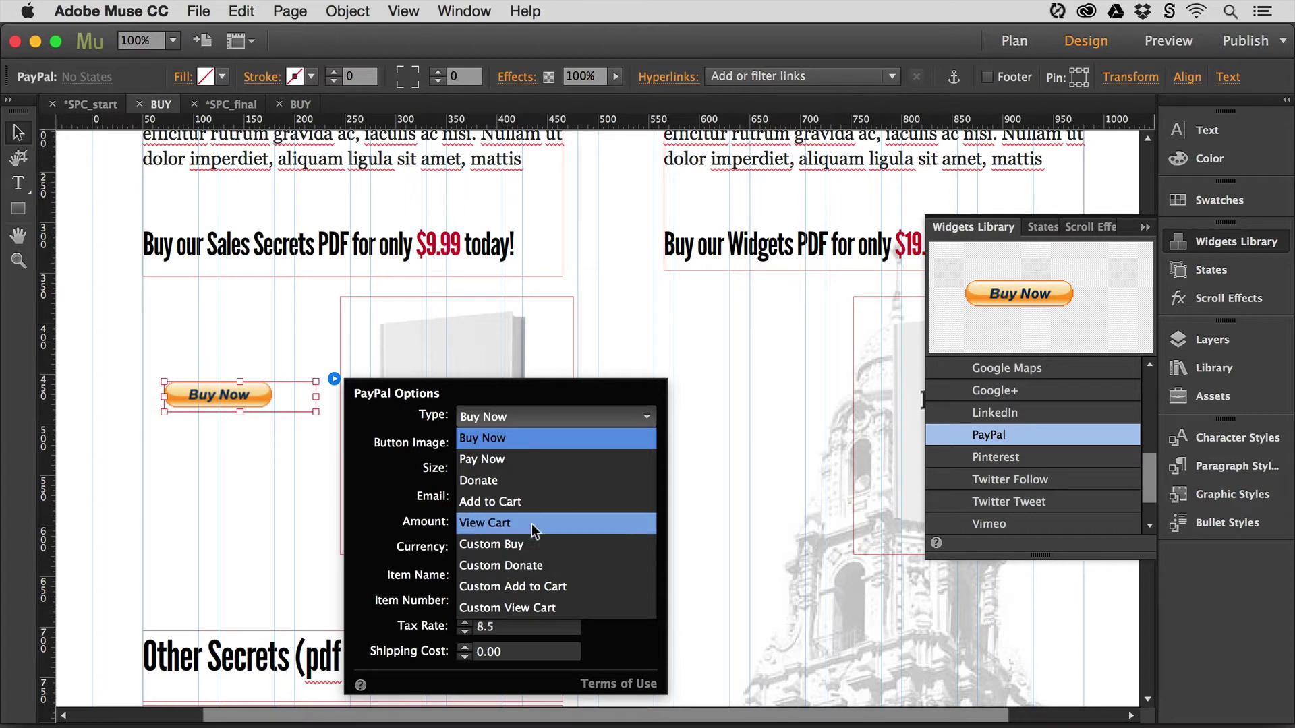
left_click(524, 439)
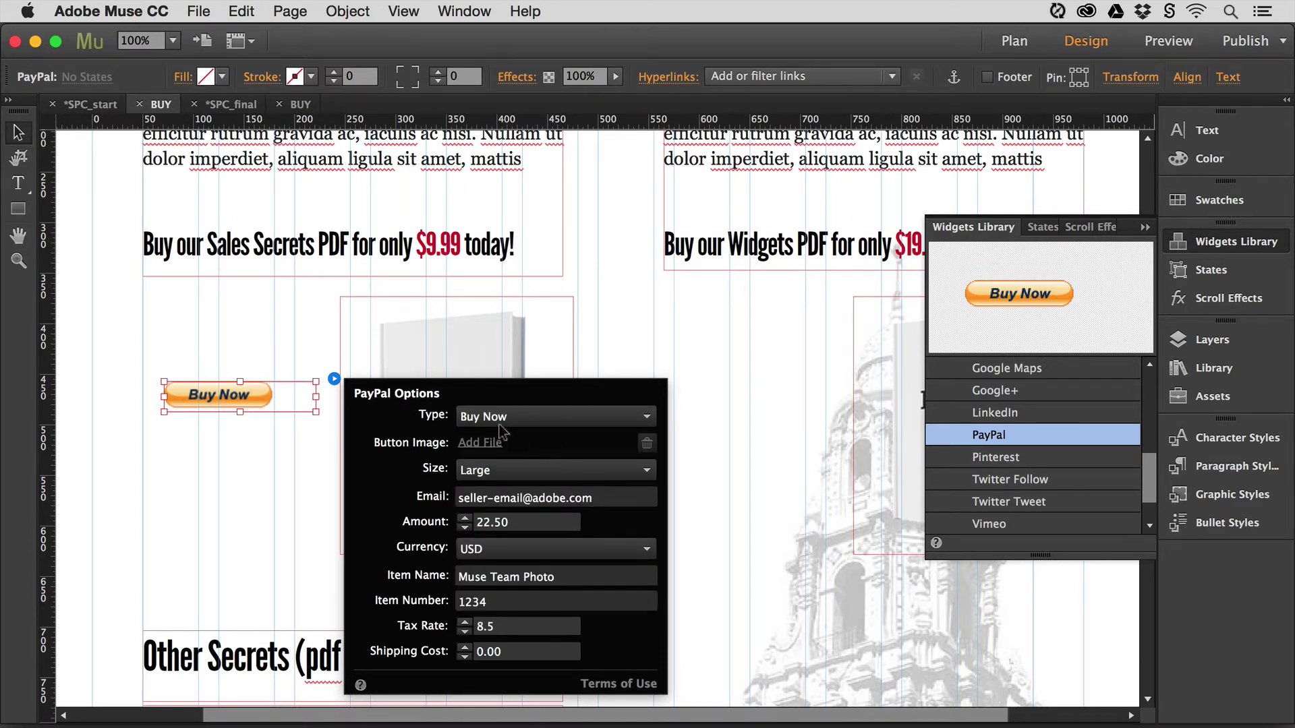
left_click(517, 472)
left_click(499, 513)
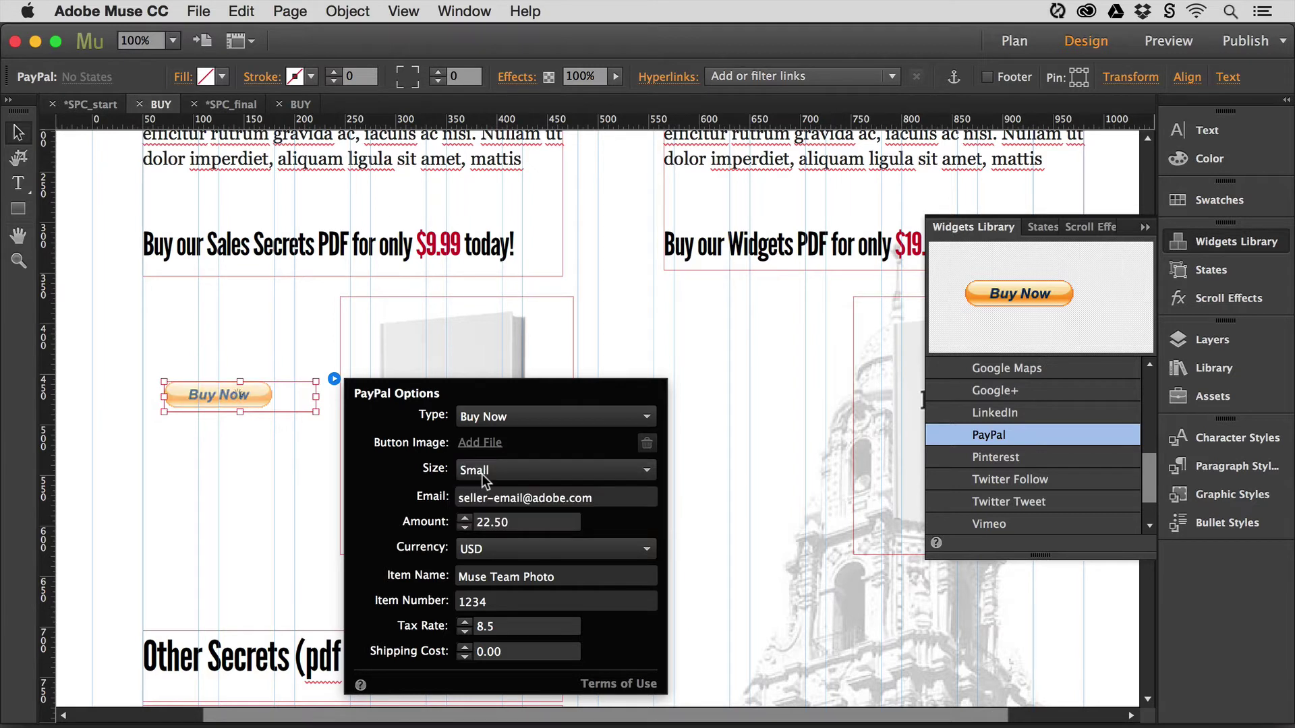
left_click(491, 473)
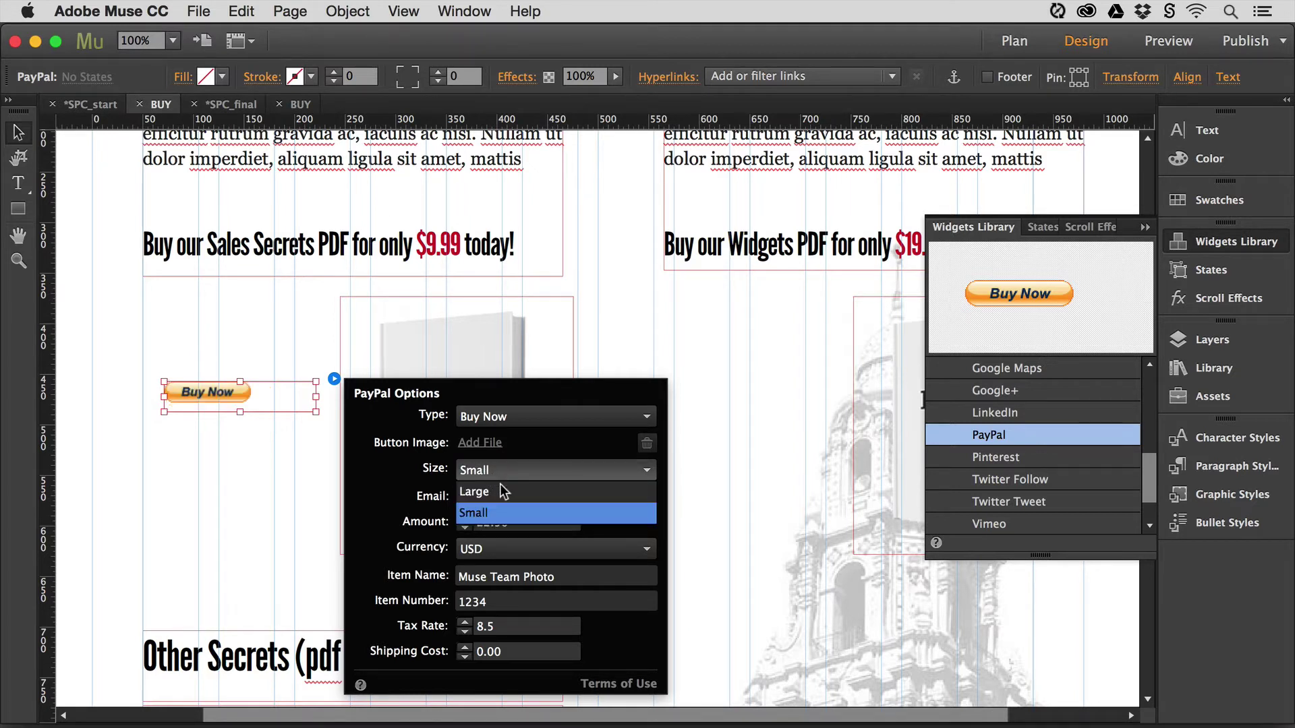
left_click(500, 493)
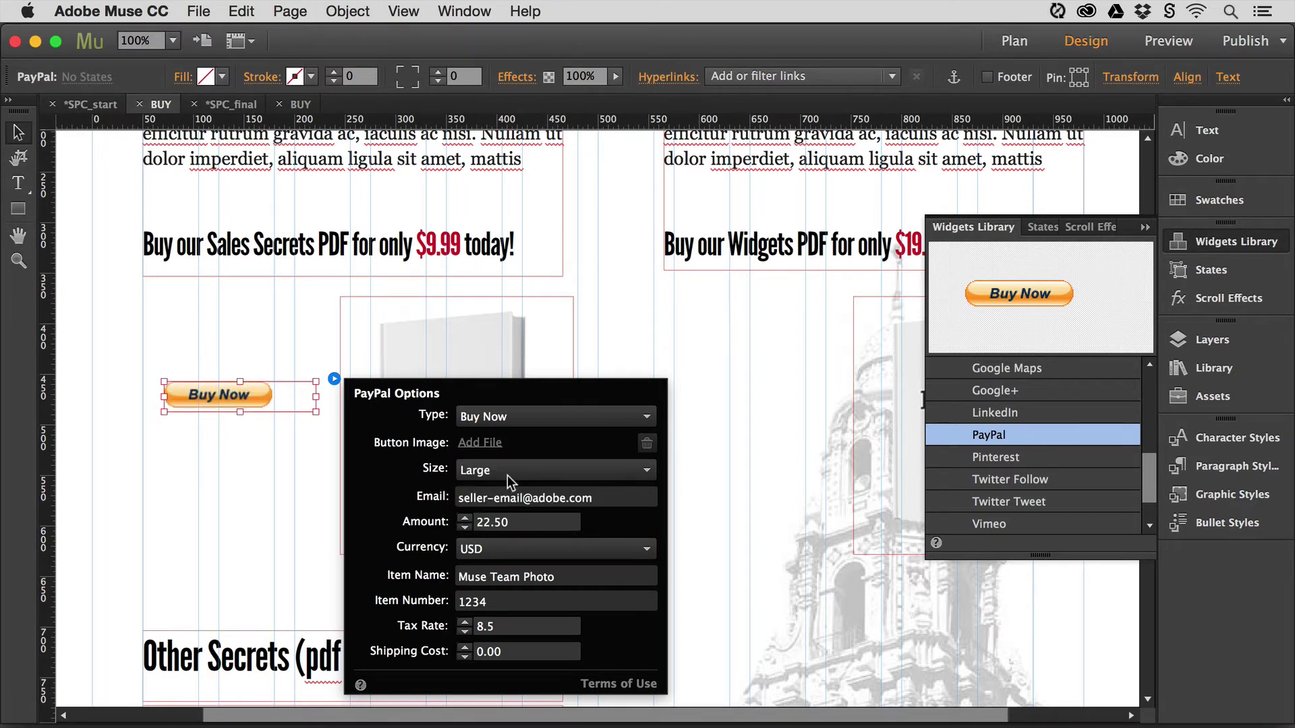
- Enter the seller's PayPal e-mail, set the amount to 9.99 and keep USD currency
left_click(526, 497)
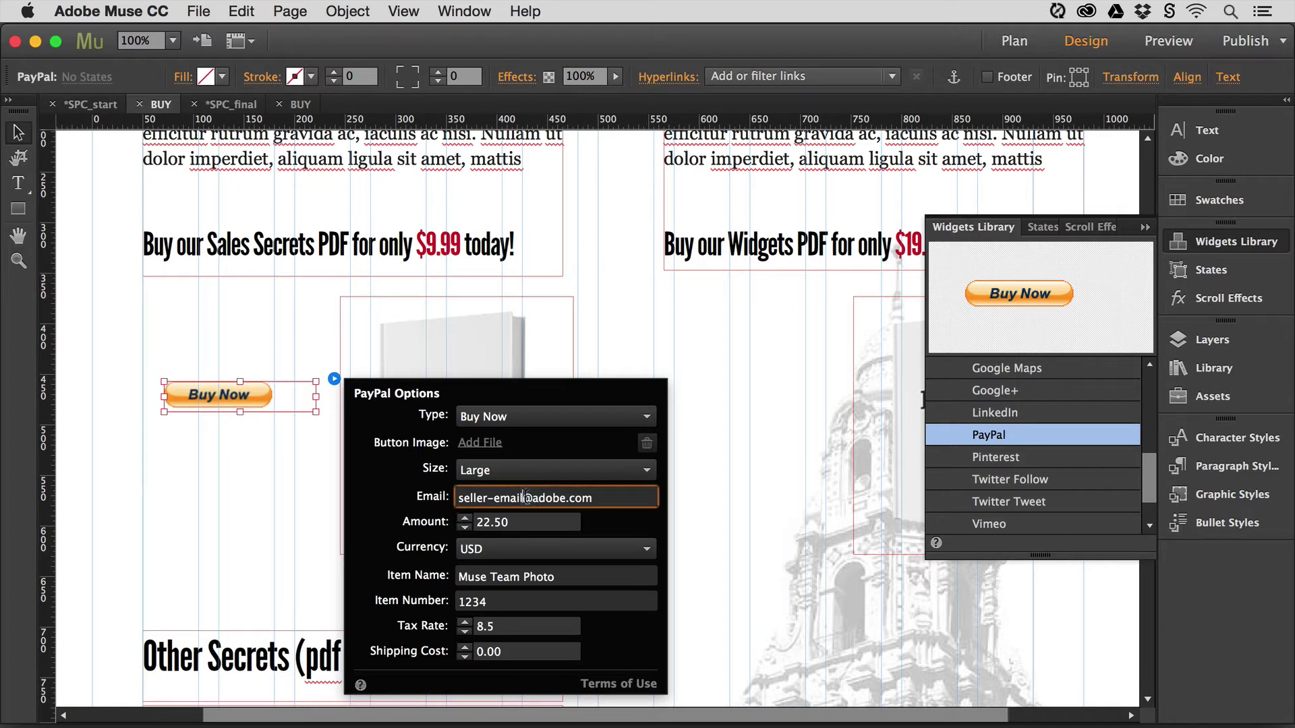
left_click_drag(604, 498, 454, 501)
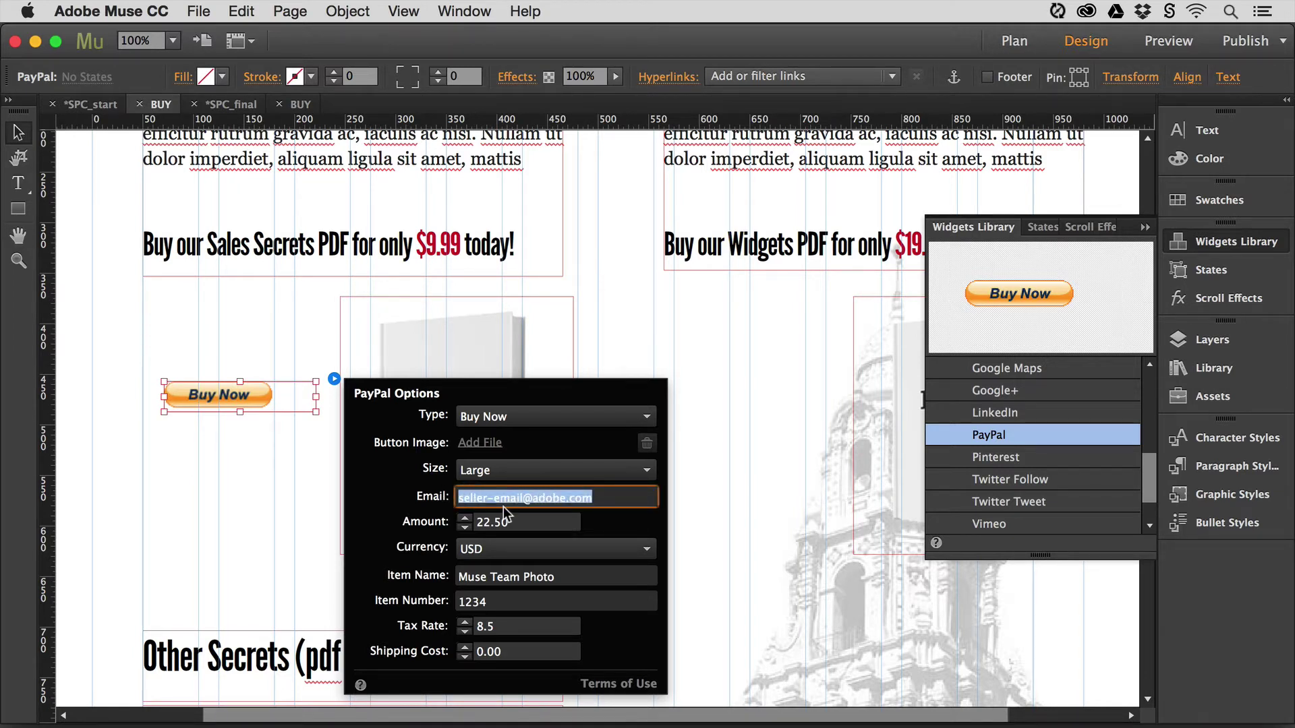
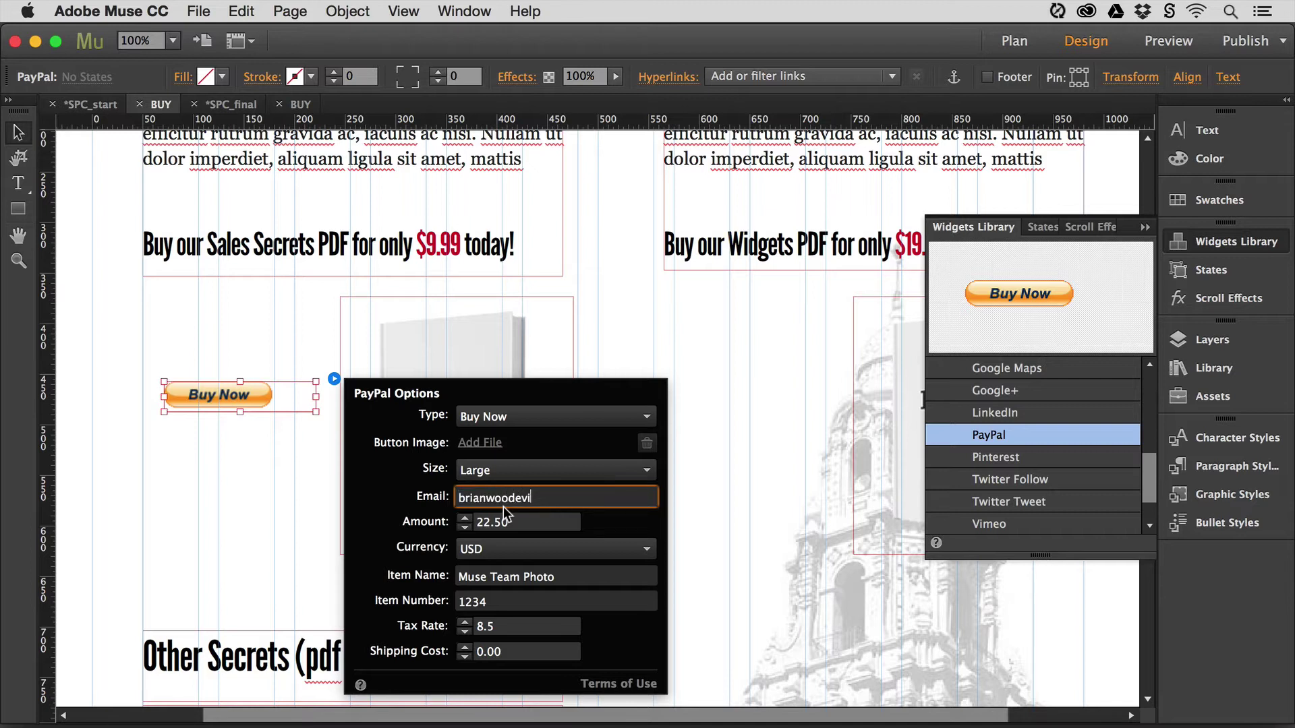
left_click(521, 517)
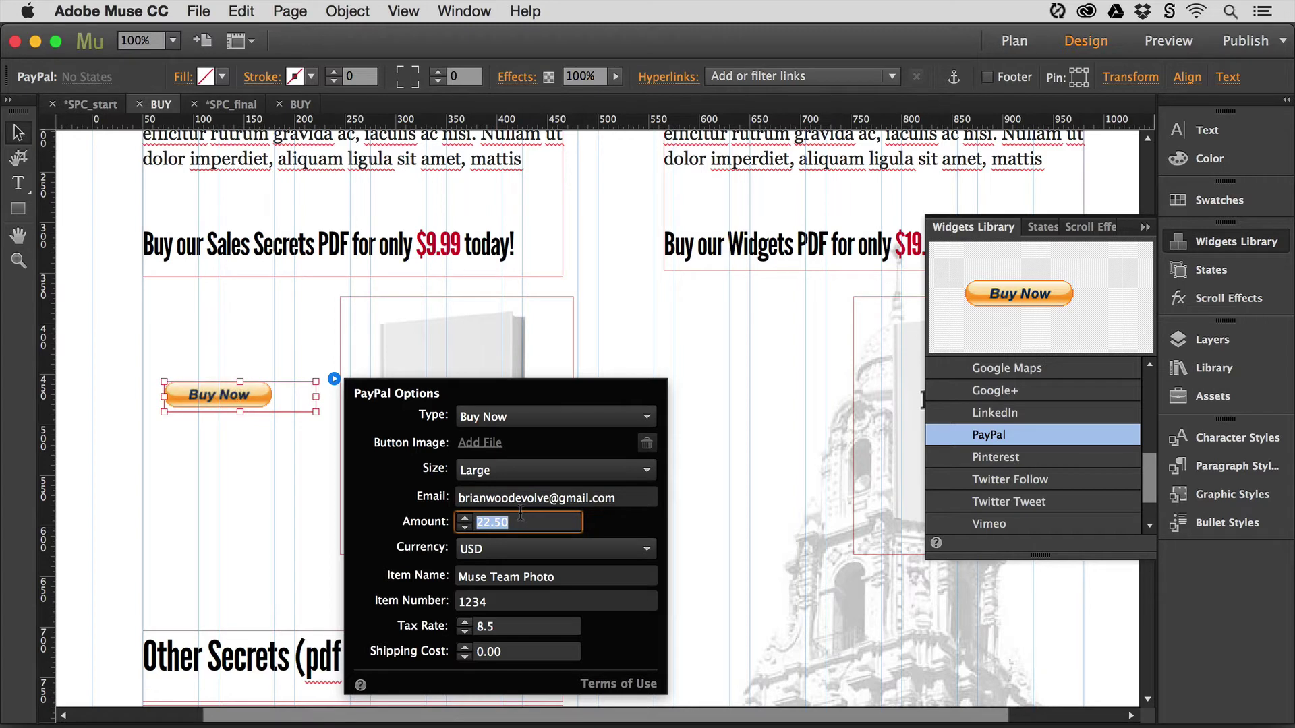
type("9.99")
left_click(504, 548)
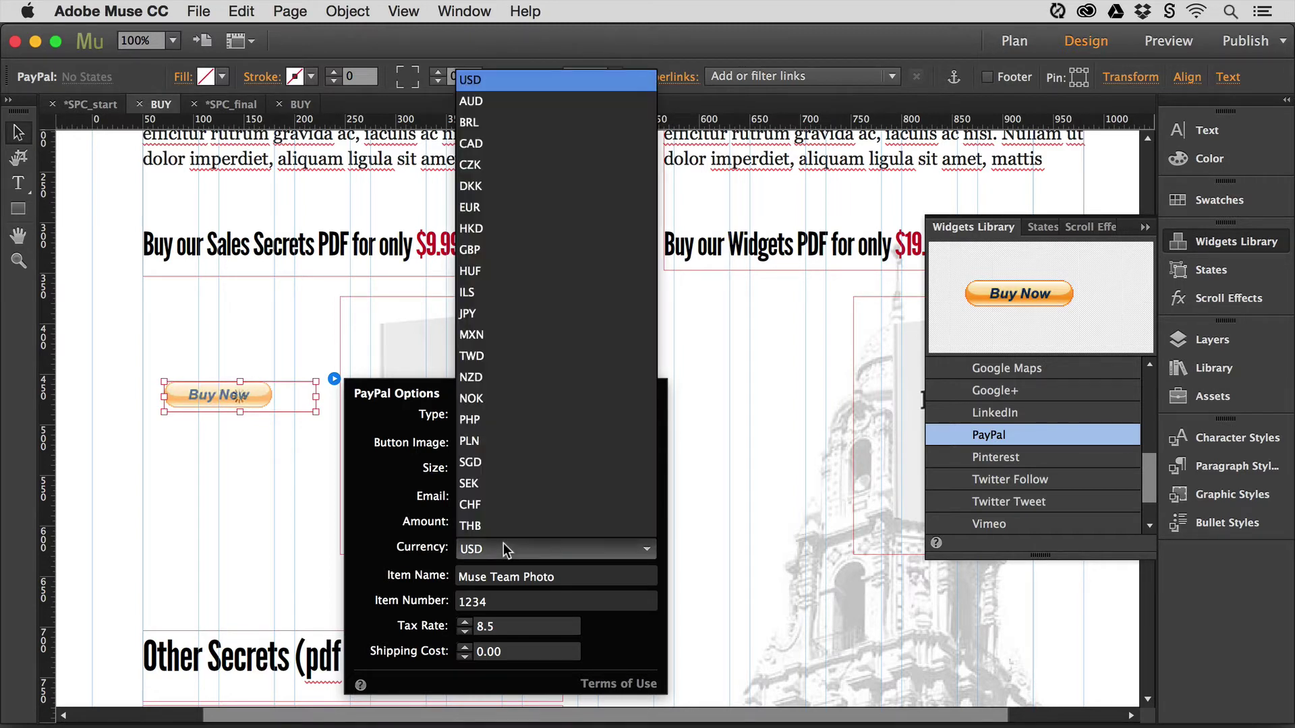
left_click(370, 544)
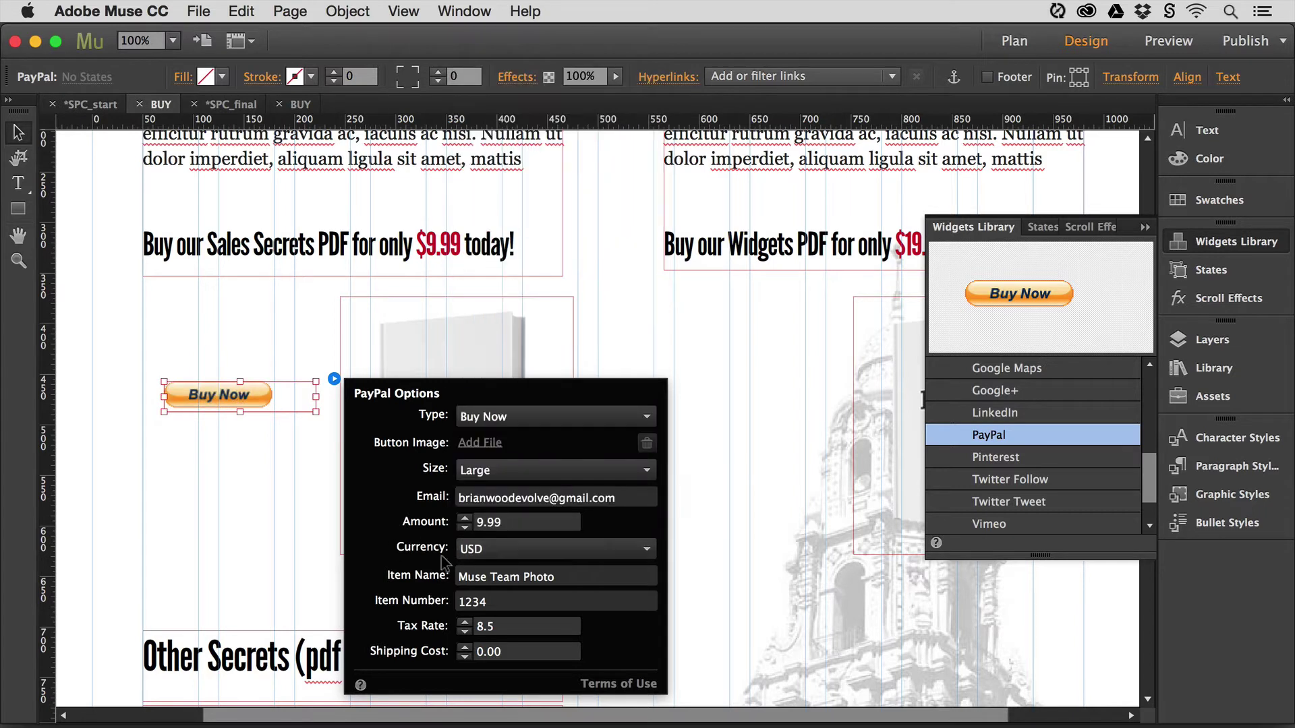
- Set the item name to 'Sales Secrets PDF' and select the 1234 item number for replacement
left_click(511, 577)
left_click_drag(550, 579, 455, 577)
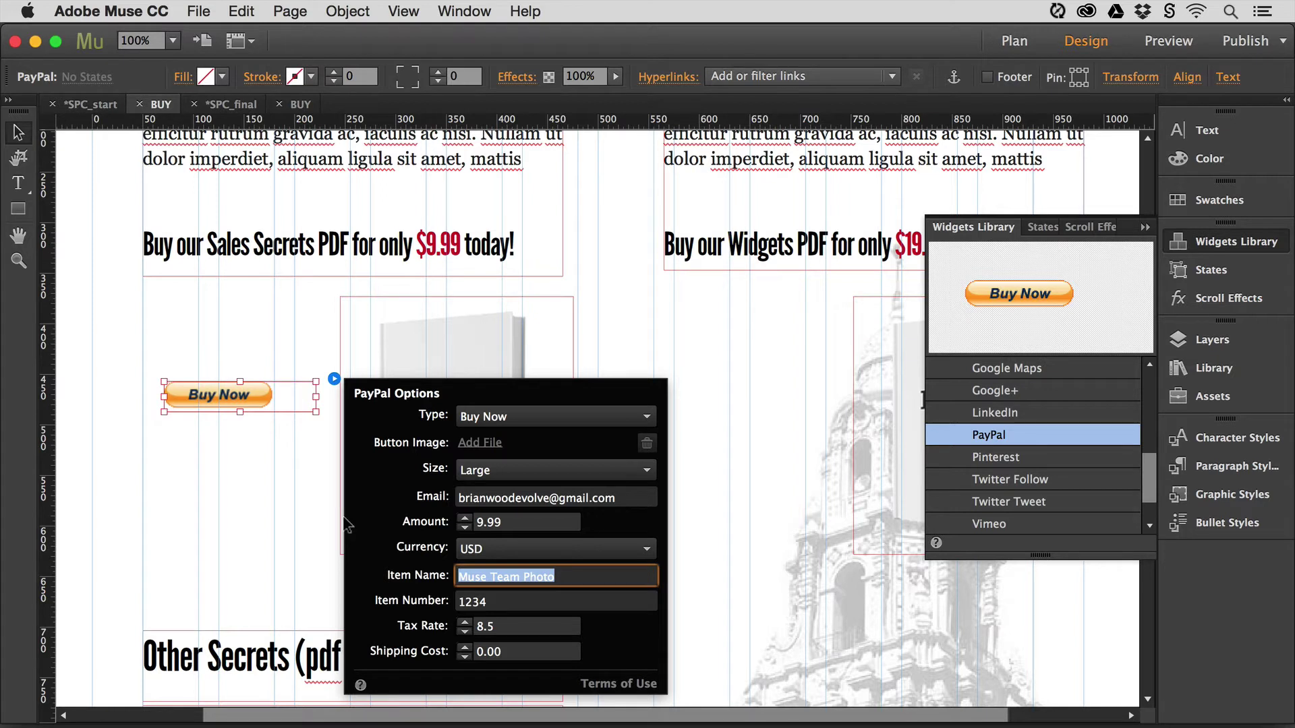
type("Sales Secrted")
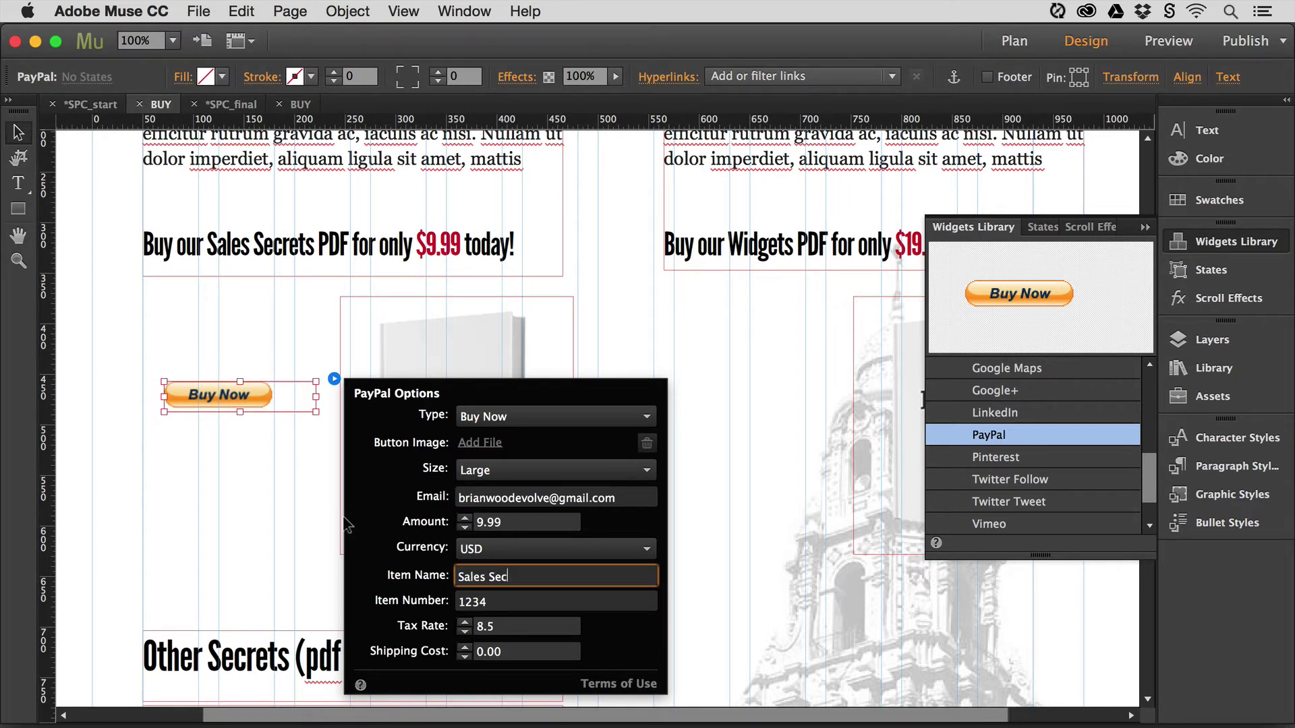
key("BackSpace")
key("BackSpace")
key("BackSpace")
type("ets PDF")
key("BackSpace")
key("BackSpace")
key("BackSpace")
type("PDF")
double_click(473, 600)
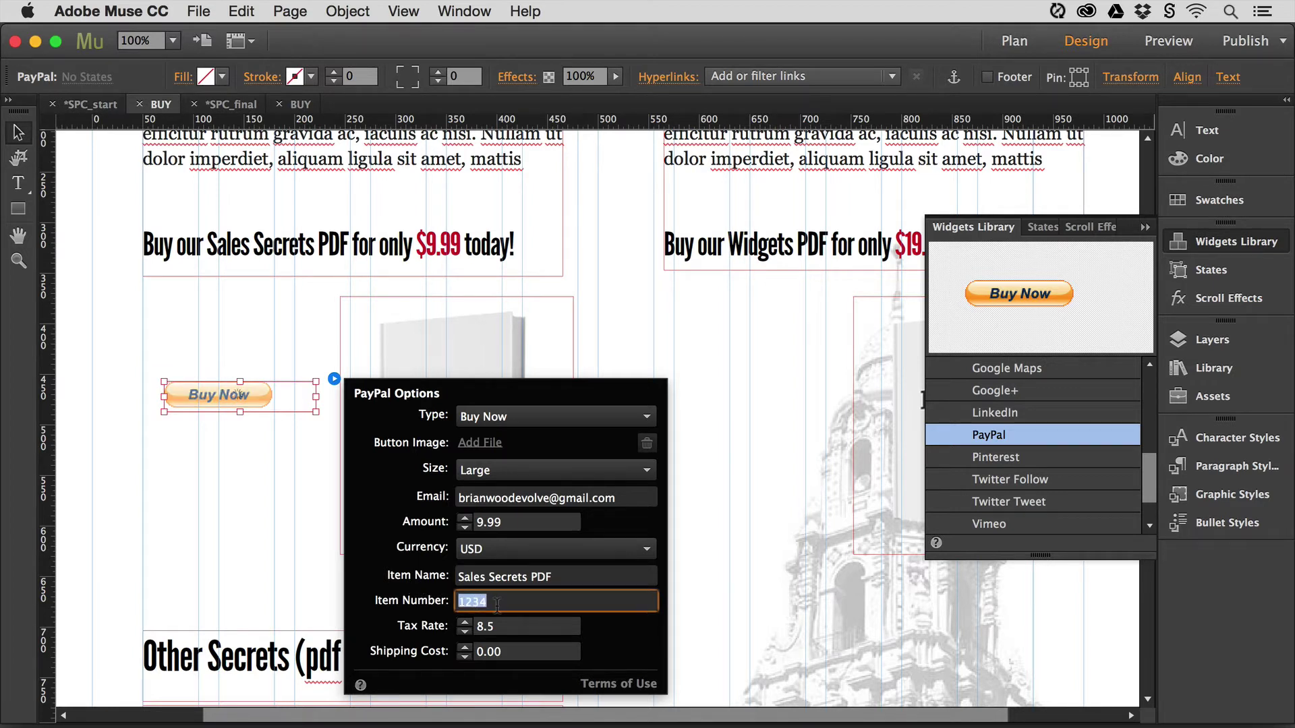
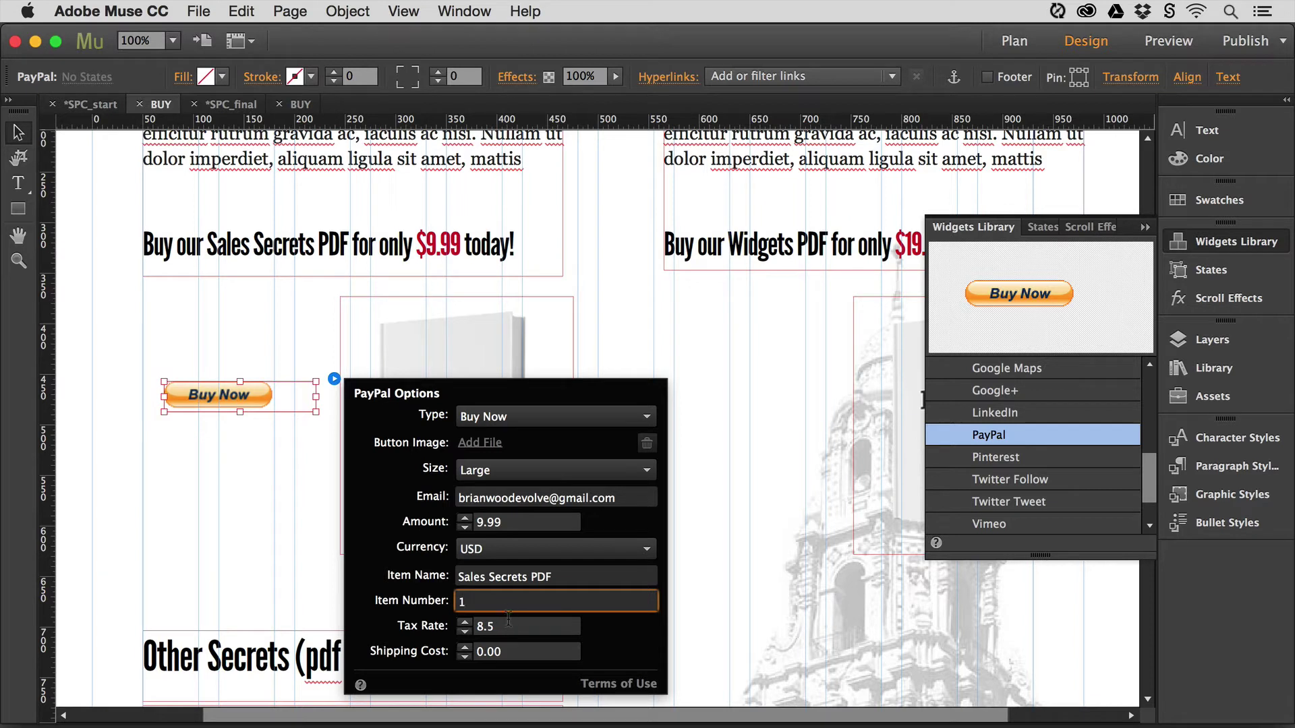
- Change the Sales Secrets button's tax rate from 8.5 to 0
left_click(513, 627)
double_click(514, 628)
type("0")
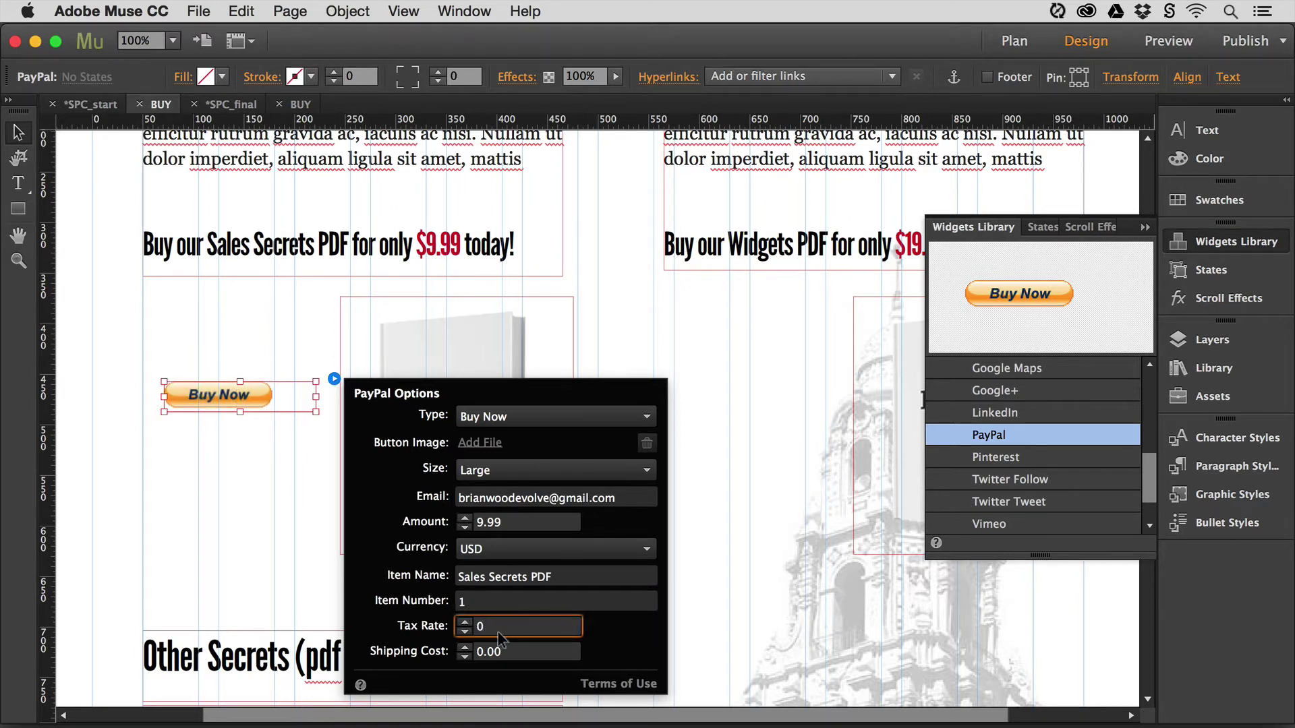
left_click(506, 653)
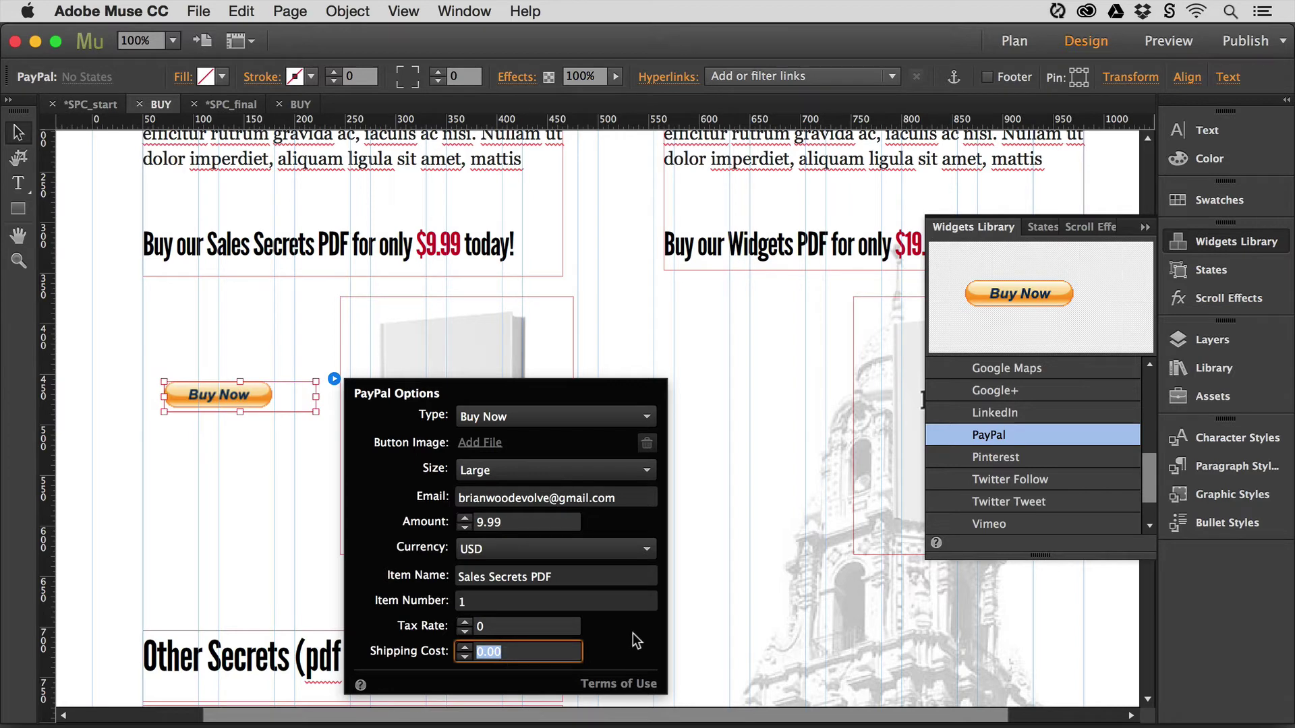
- Close the PayPal options, reselect the Buy Now widget and open the File menu
left_click(269, 533)
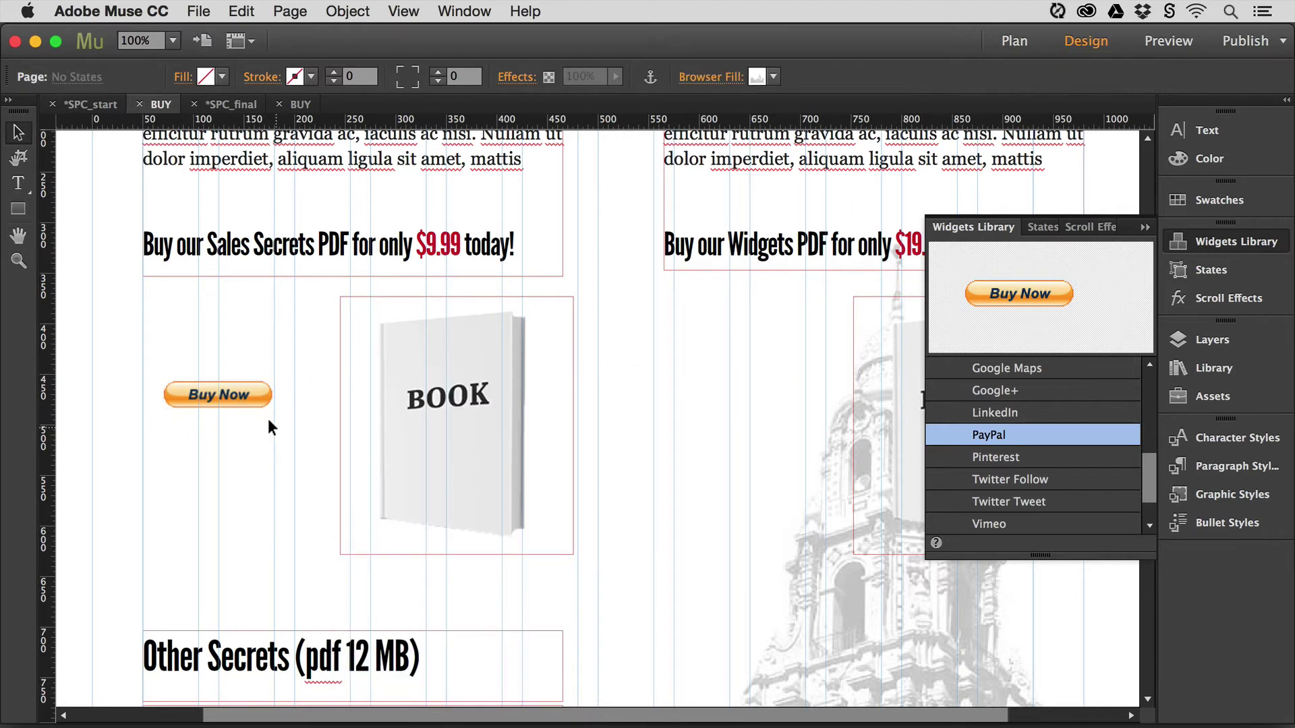
left_click(202, 389)
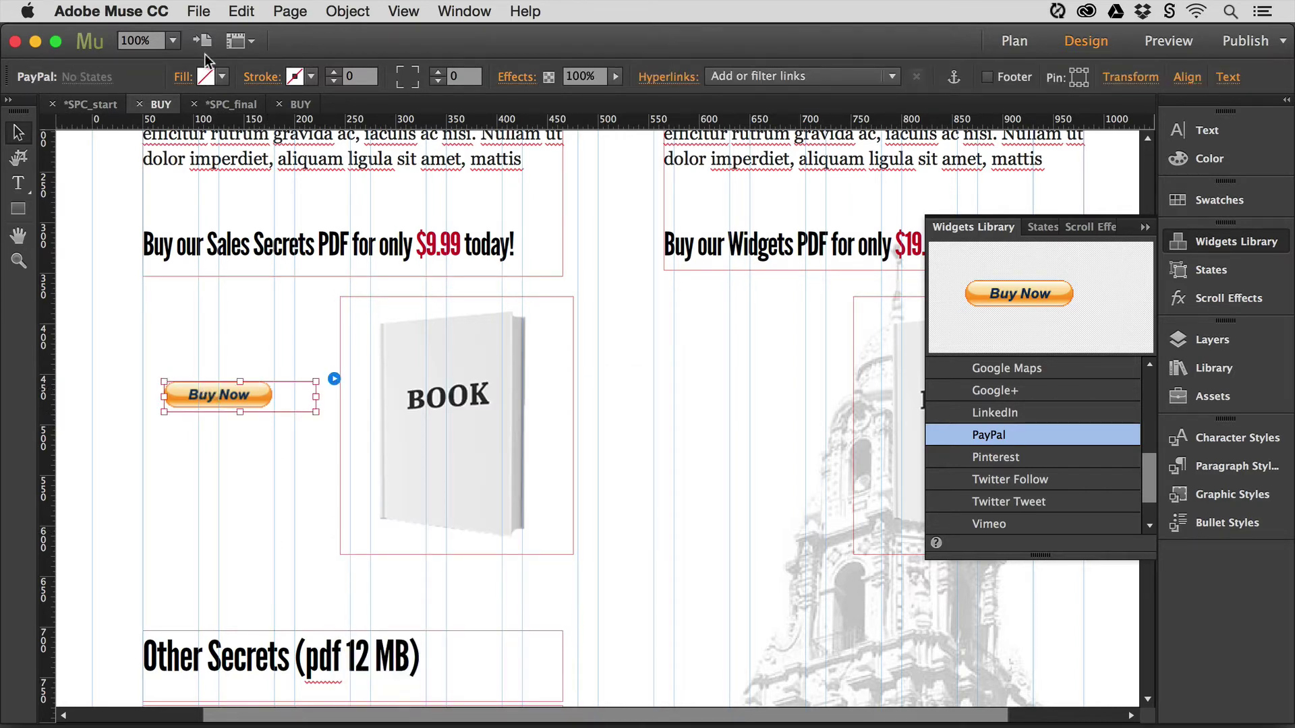
left_click(198, 12)
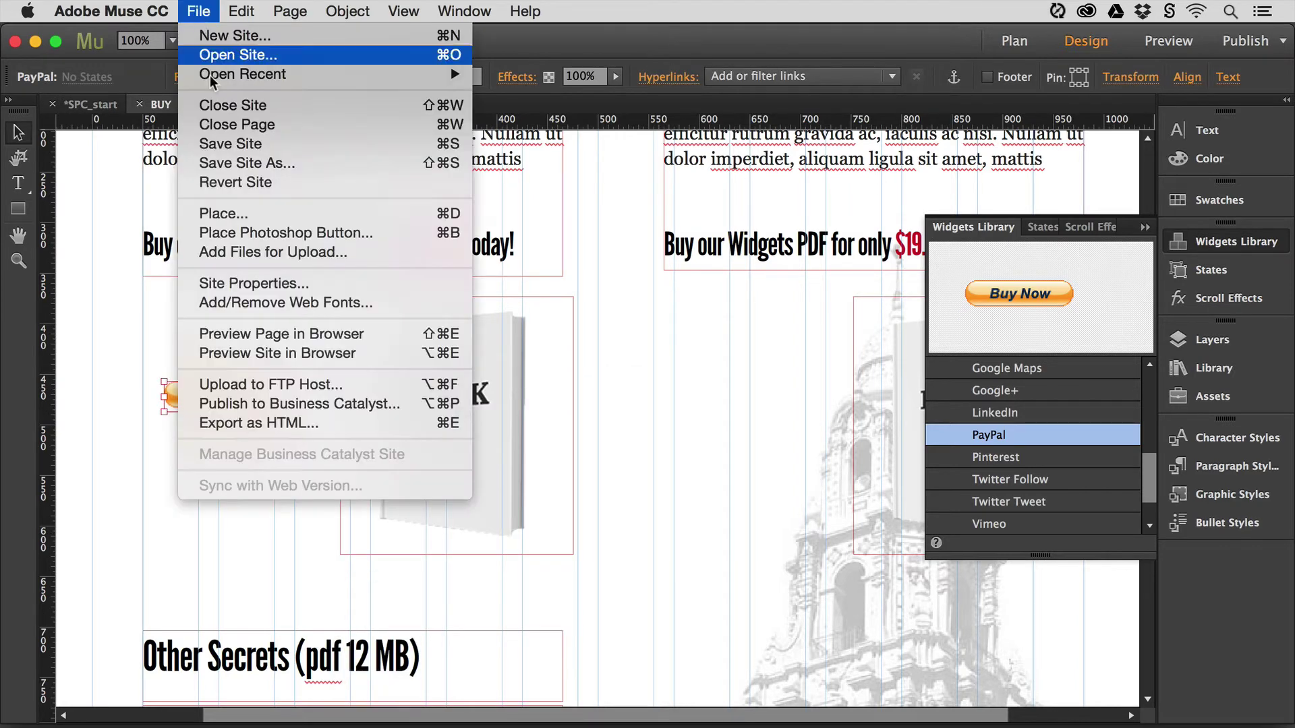
- Preview the BUY page in Chrome and check that Buy Now reaches PayPal card checkout at $9.99 with no tax
left_click(270, 336)
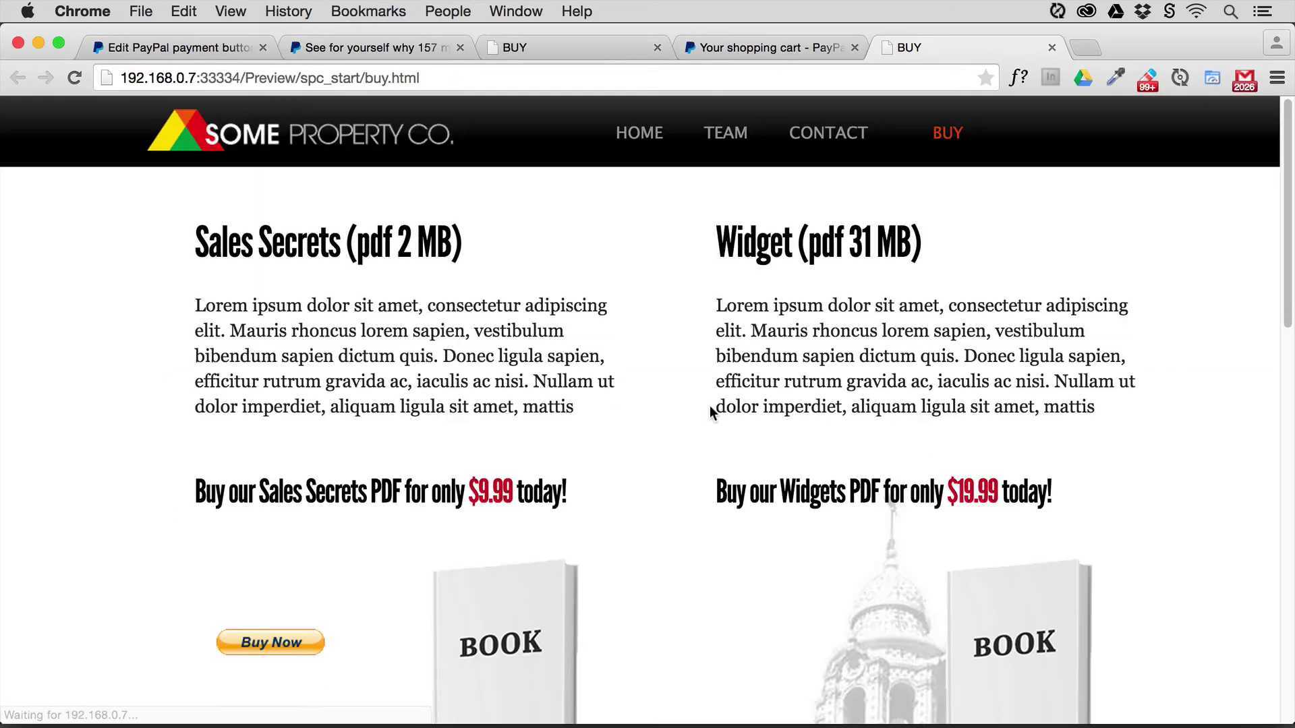
scroll(709, 406, "down", 3)
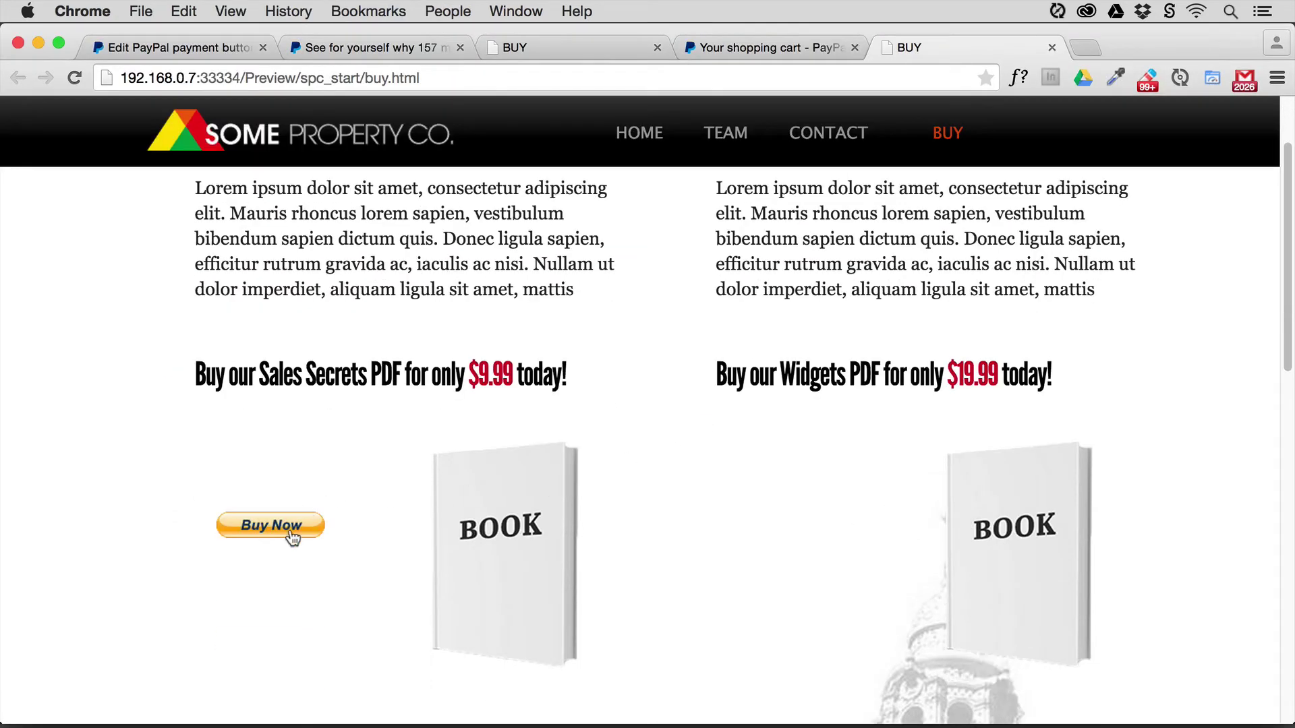
left_click(292, 538)
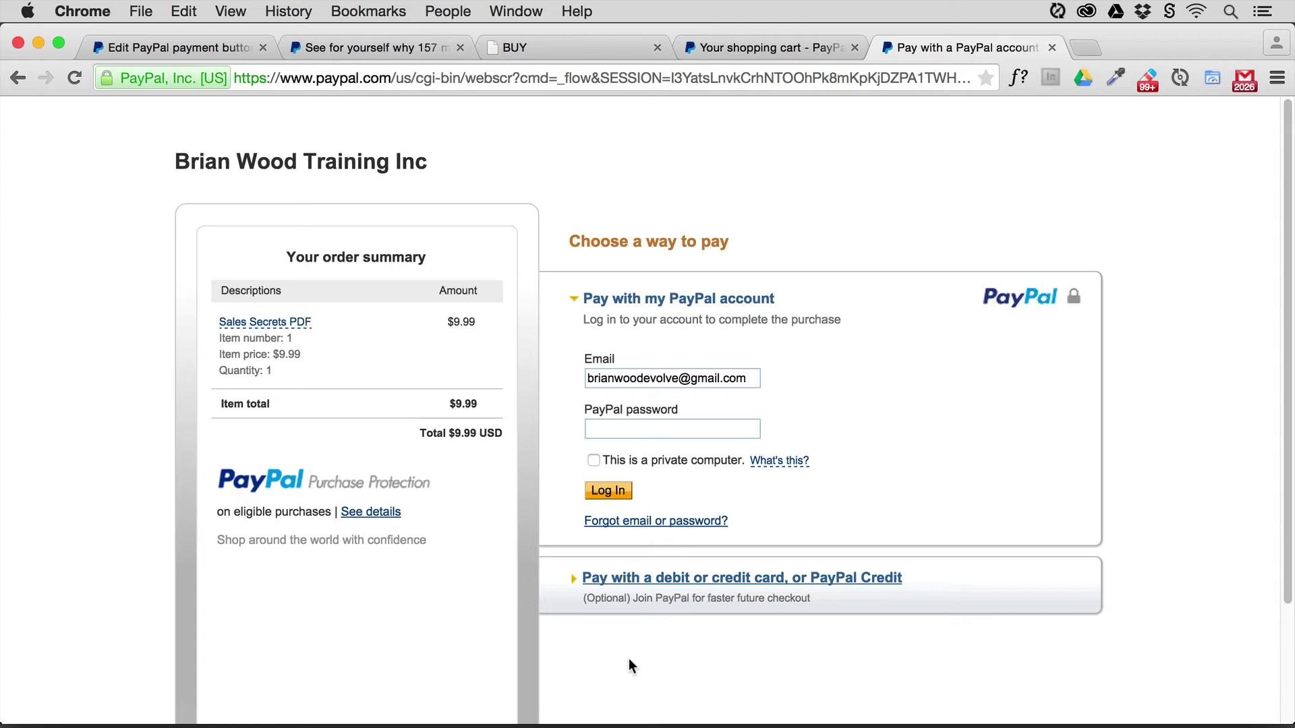
left_click(696, 583)
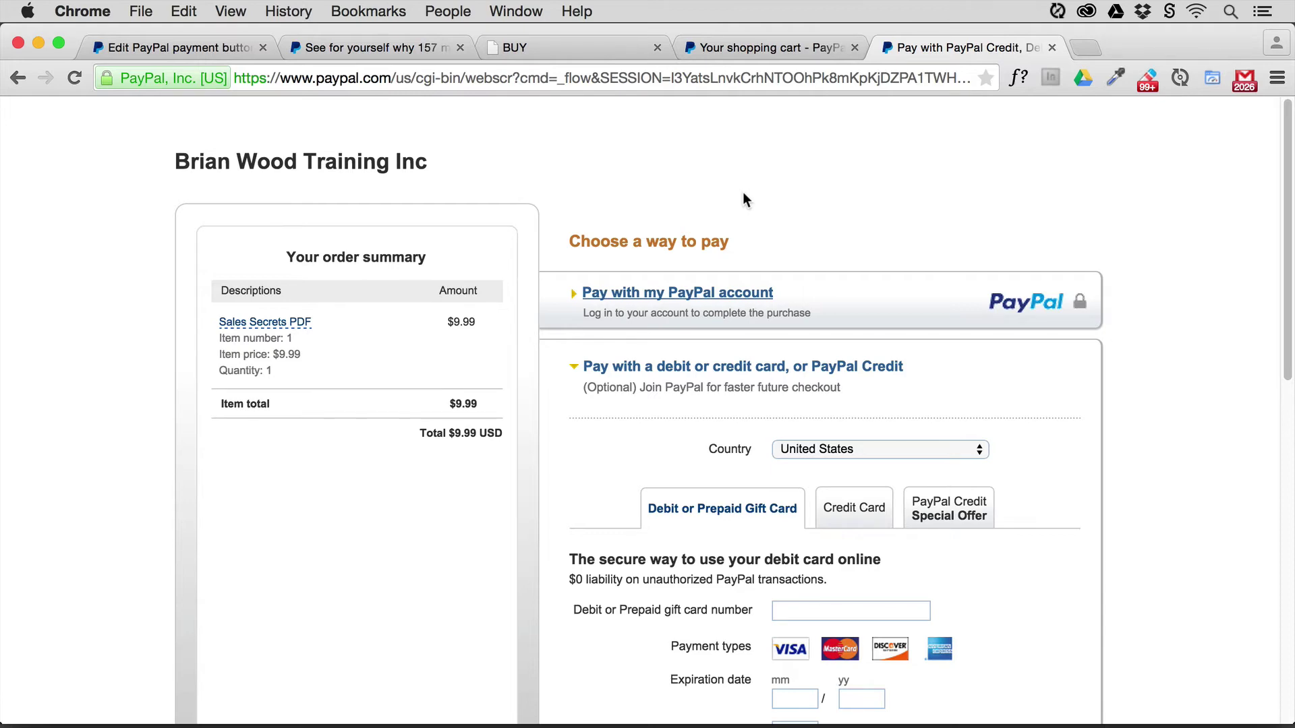
key("super+Tab")
key("super+Tab")
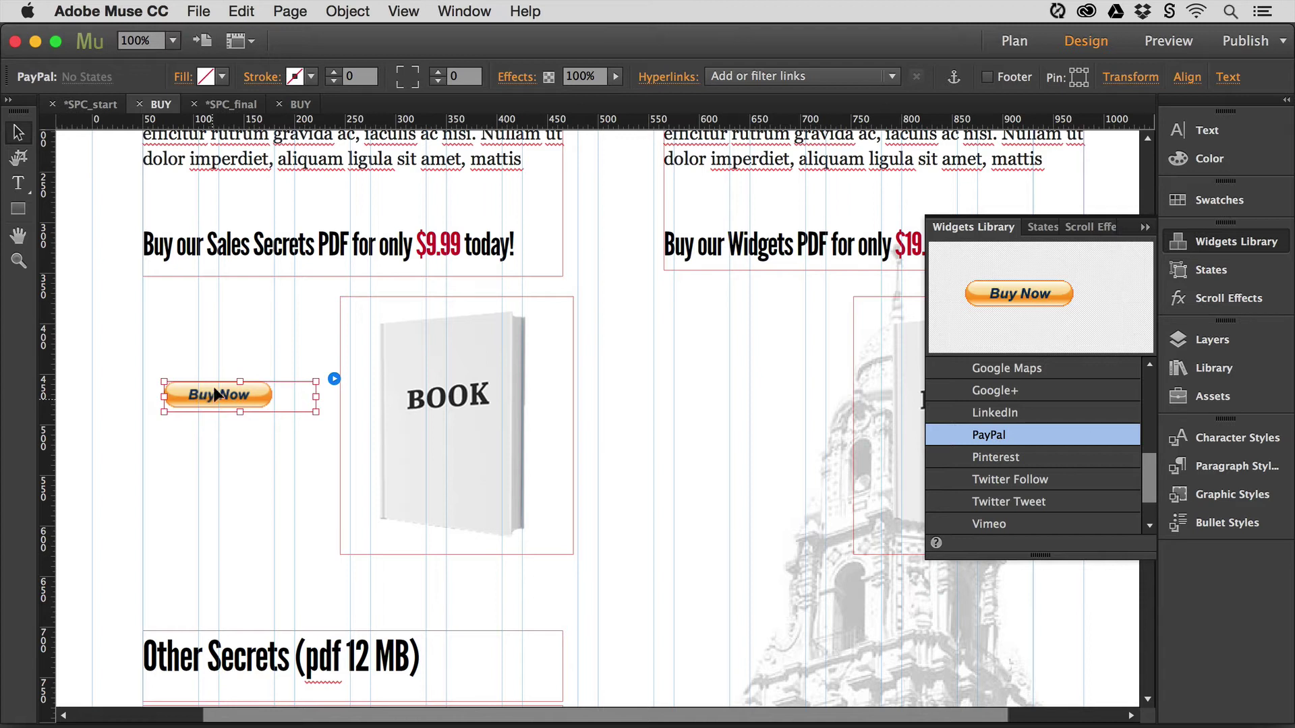
- Set the Sales Secrets PayPal button to Custom Buy using buy_button.png from the Desktop
left_click(334, 379)
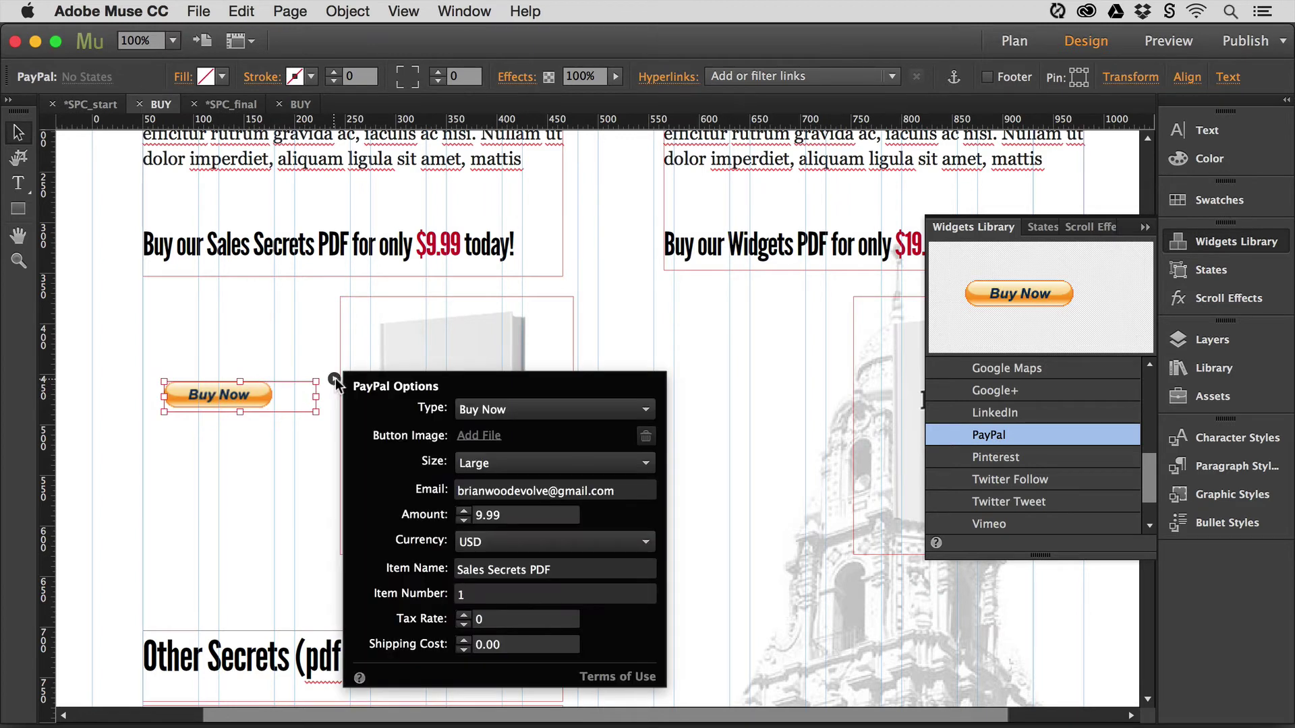
left_click(496, 408)
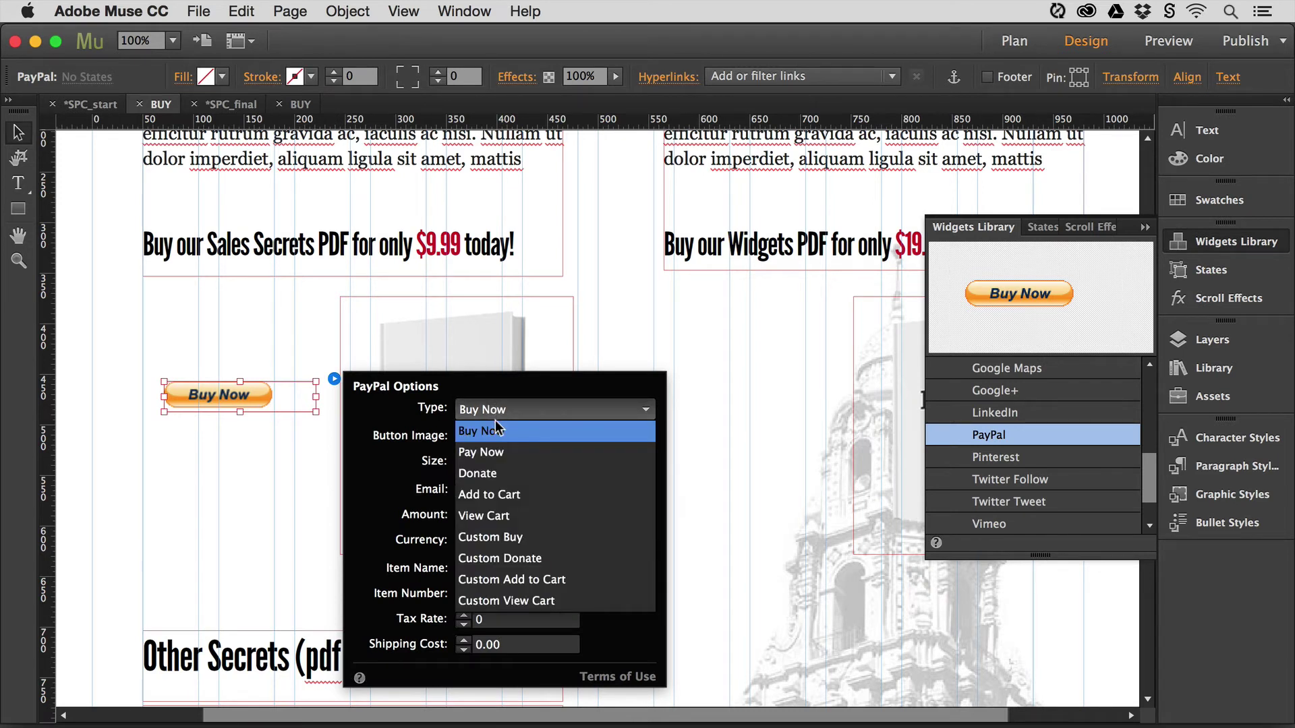
left_click(523, 537)
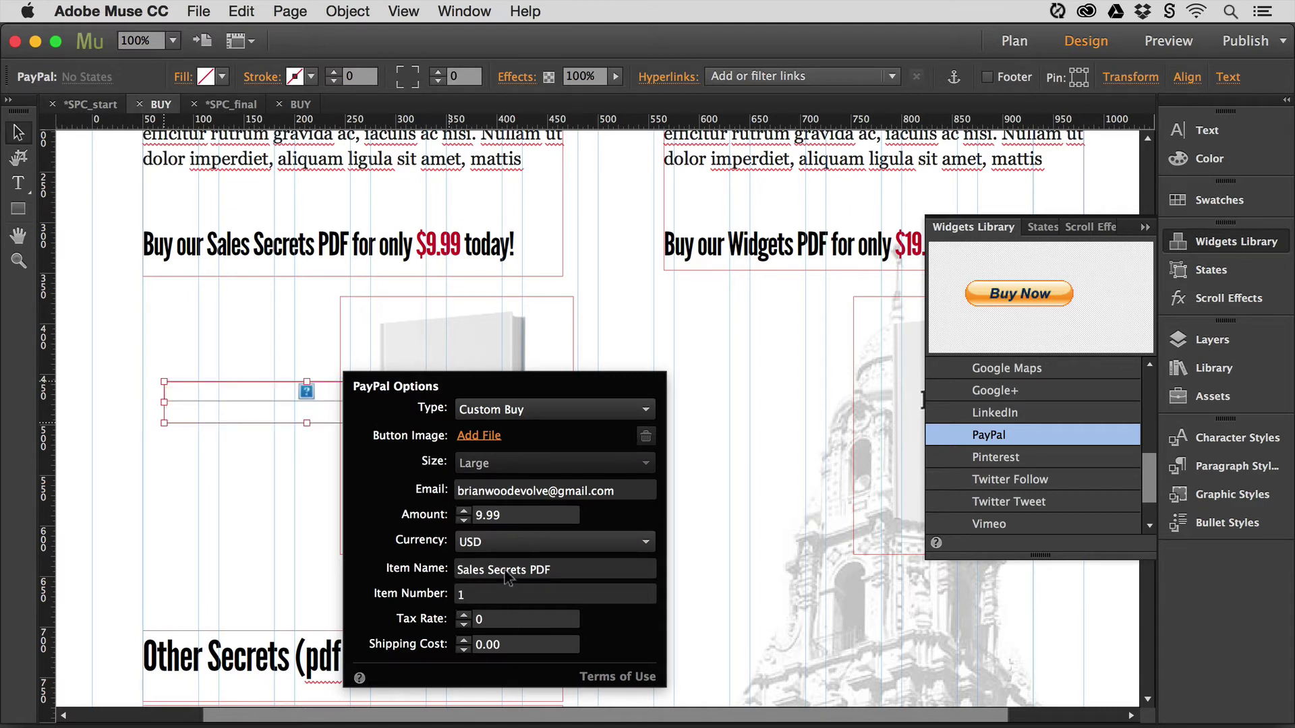
left_click(483, 437)
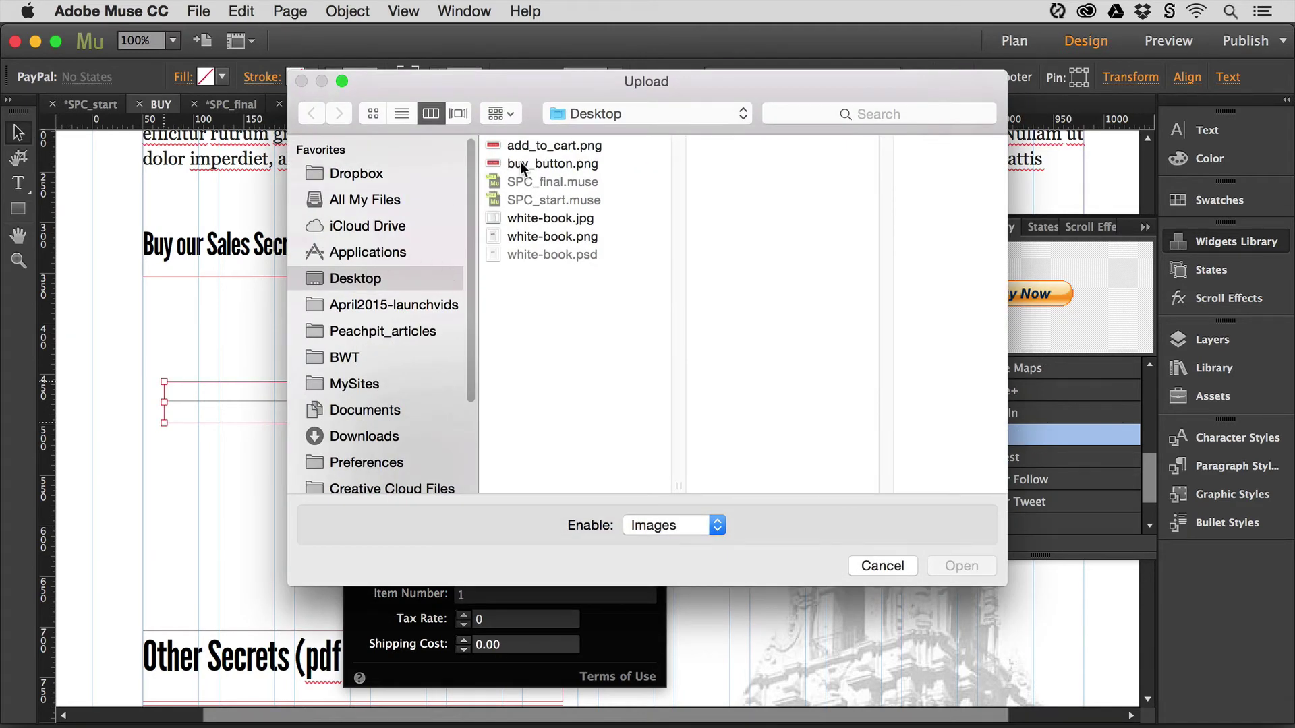
left_click(539, 164)
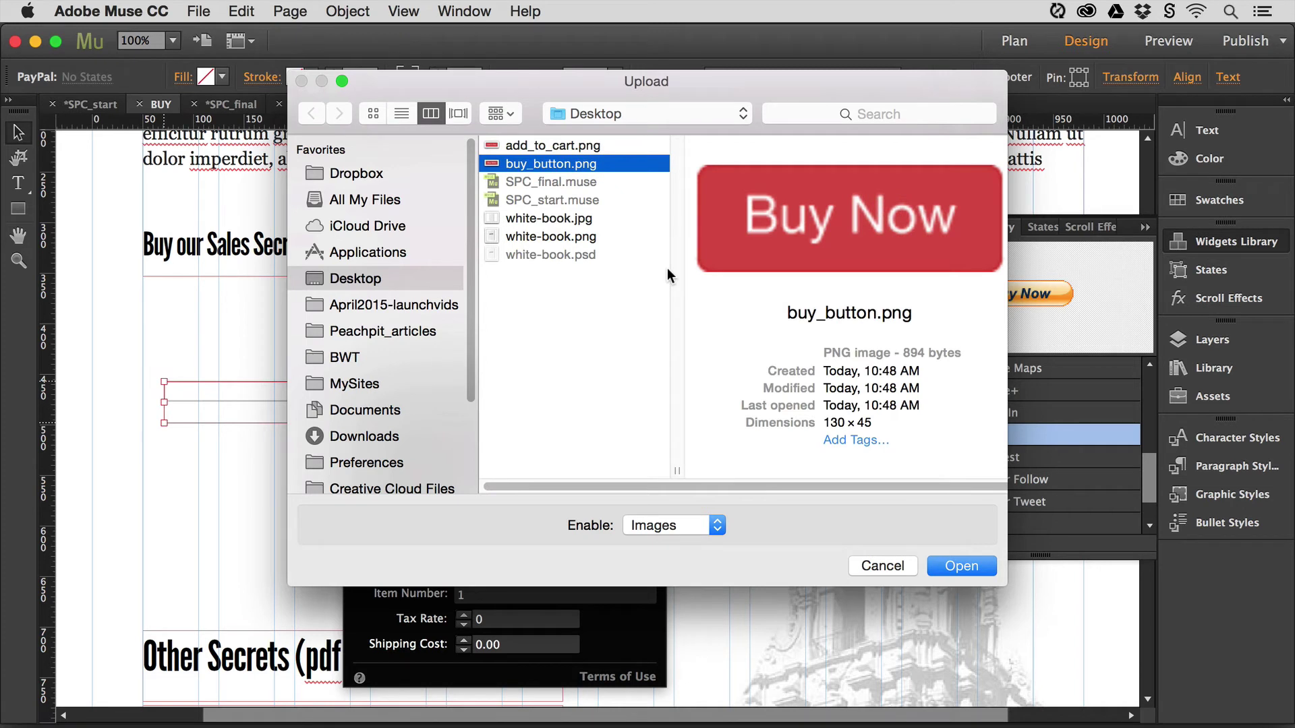
key("Up")
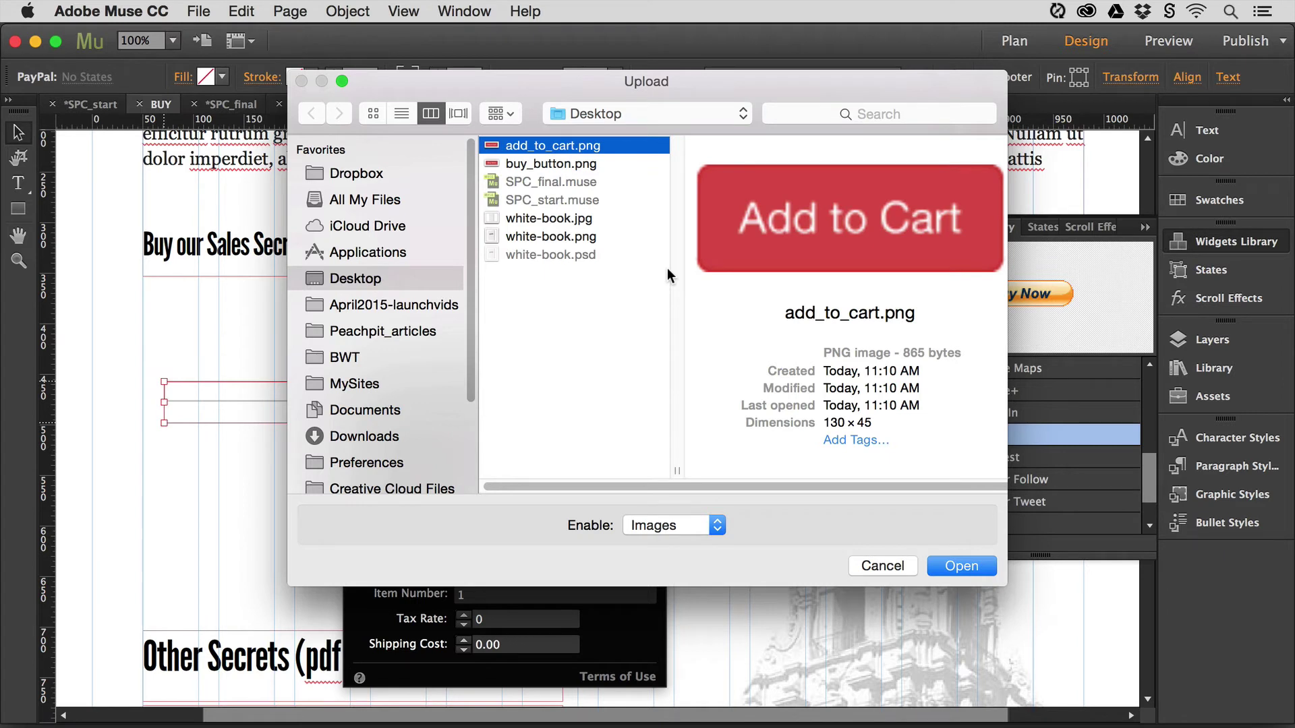
key("Down")
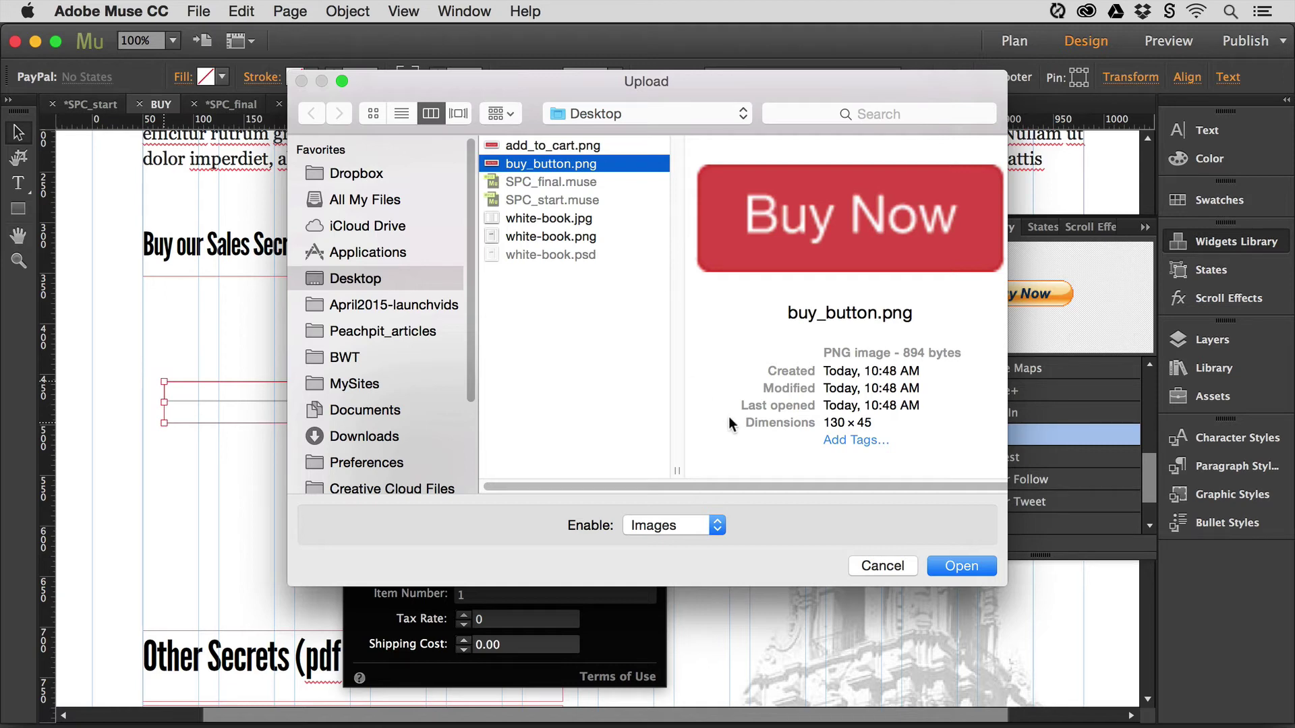
left_click(954, 566)
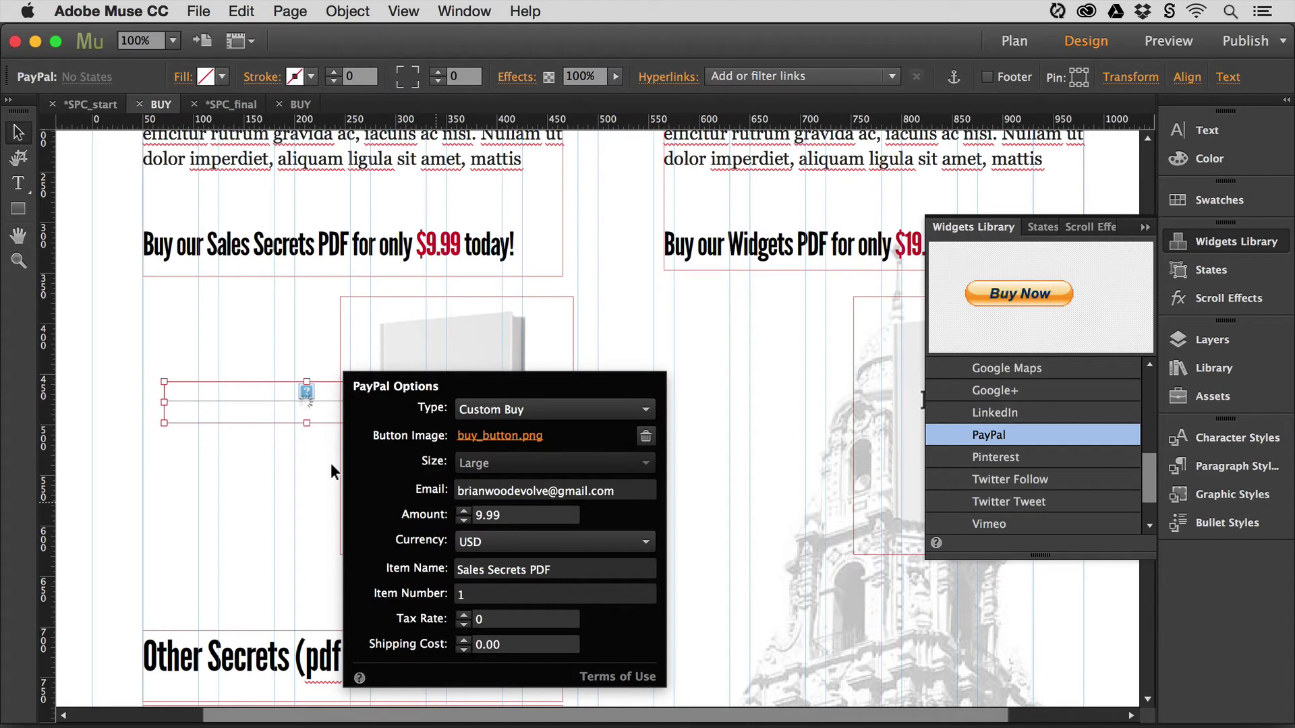
- Resize the custom Buy Now widget to 140 × 49 px and place a new PayPal widget beside the Widgets book
left_click(292, 448)
left_click(440, 401)
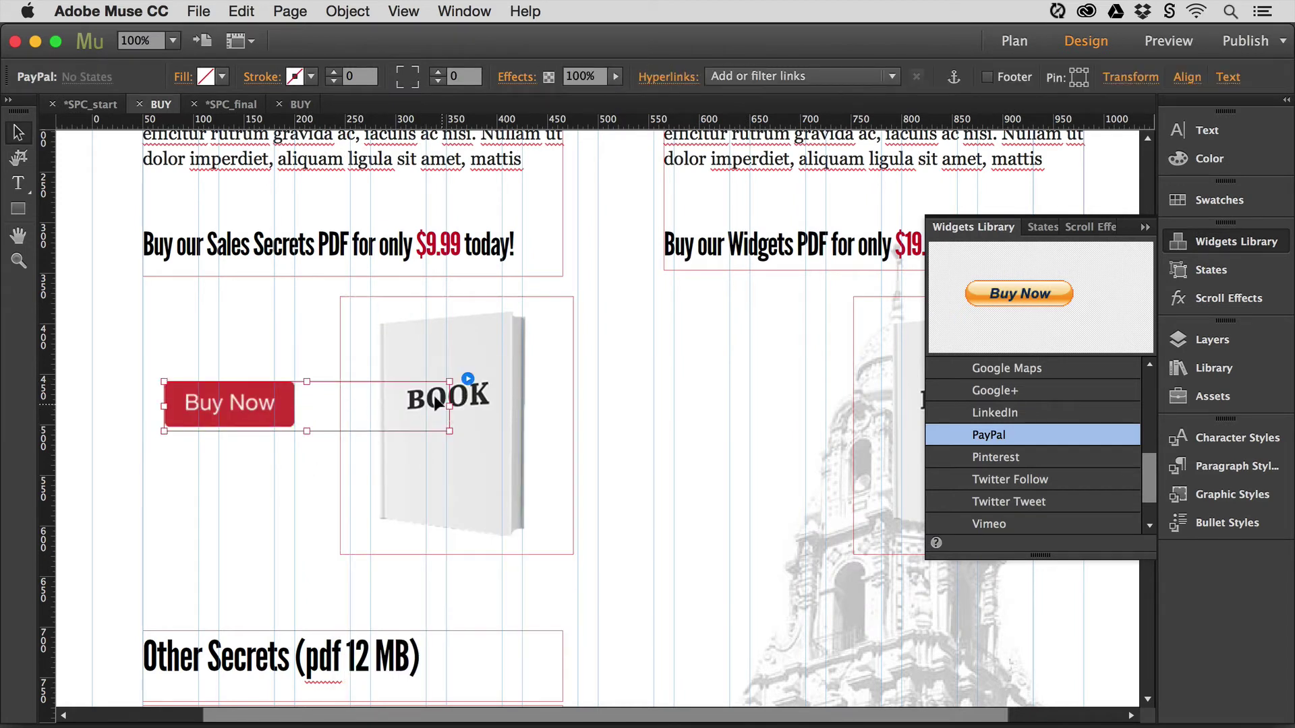
left_click_drag(449, 406, 316, 406)
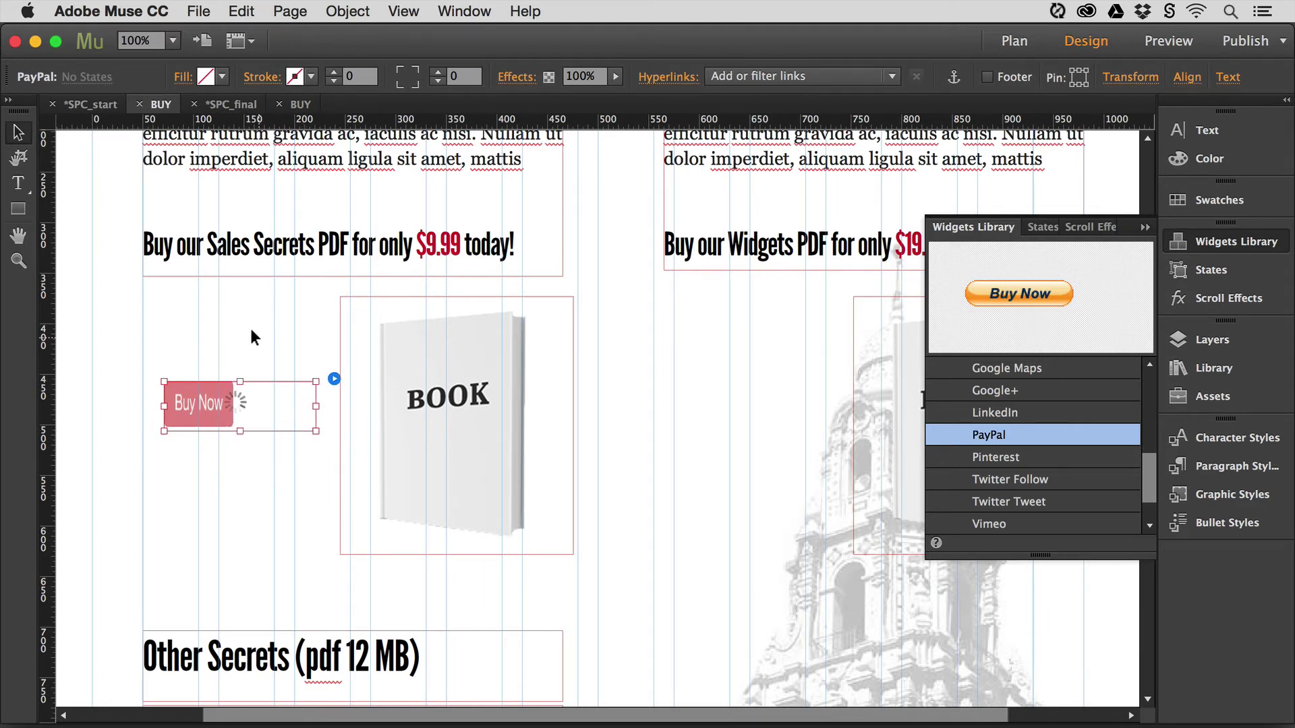
left_click(644, 447)
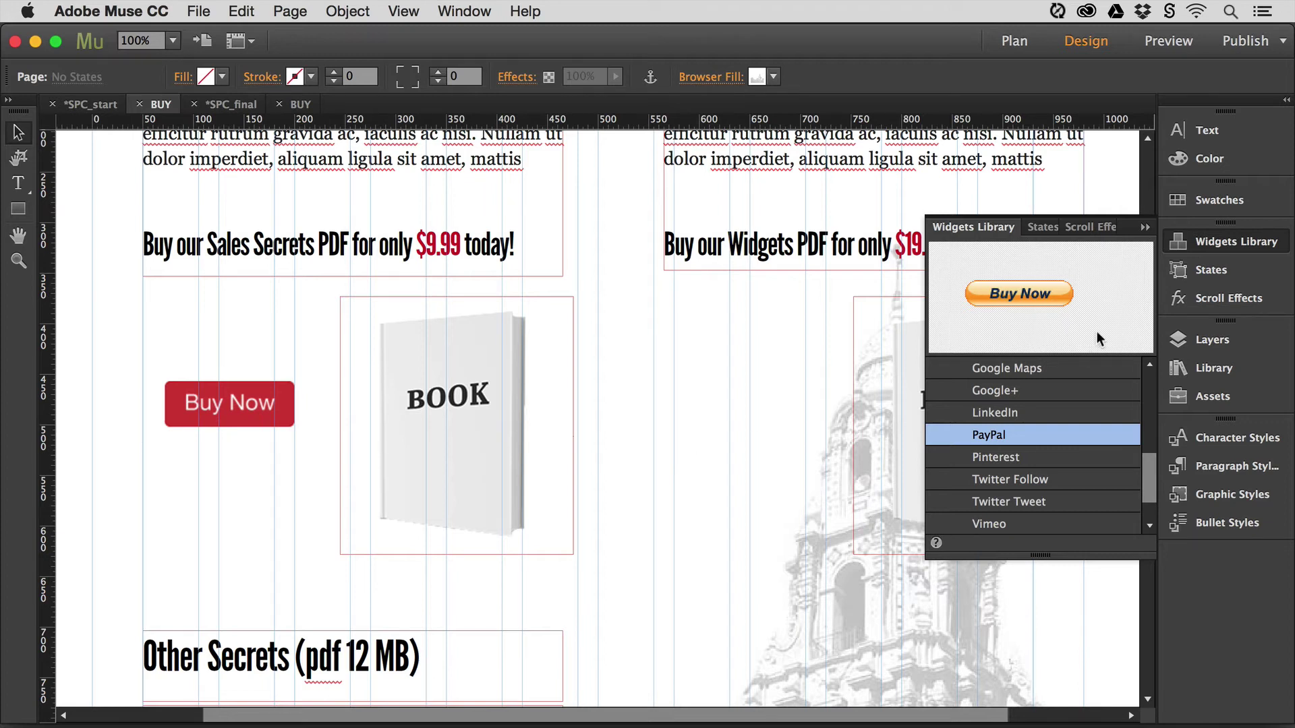
left_click_drag(987, 432, 690, 391)
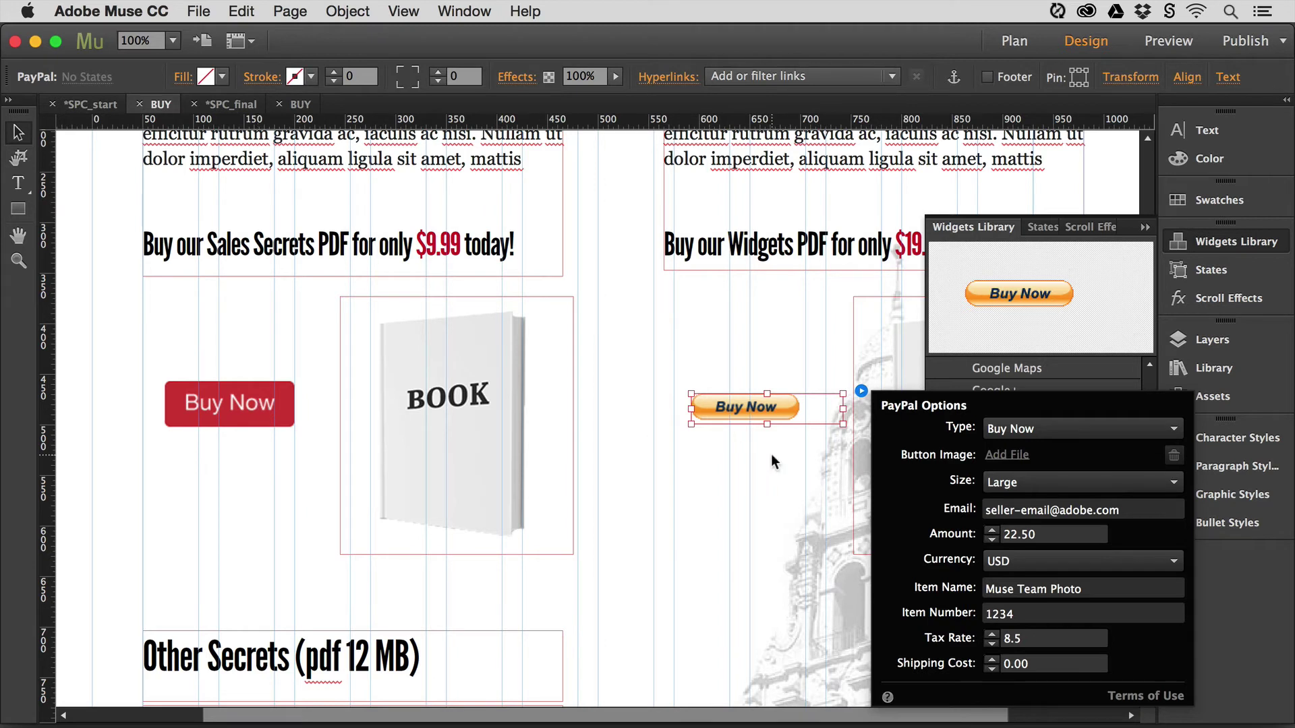
- Set the Widgets PayPal button to Custom Add to Cart with add_to_cart.png, replacing the 22.50 amount with 12.99
left_click(1067, 426)
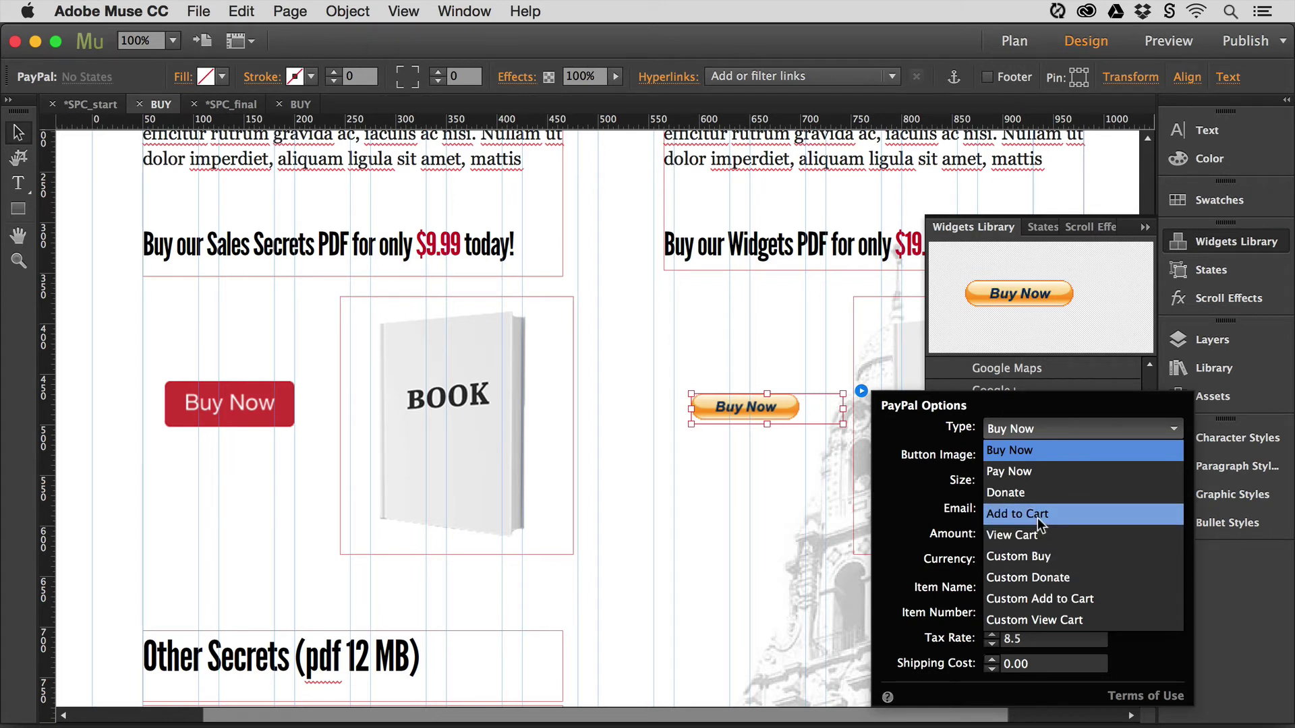
left_click(1038, 598)
left_click(1005, 455)
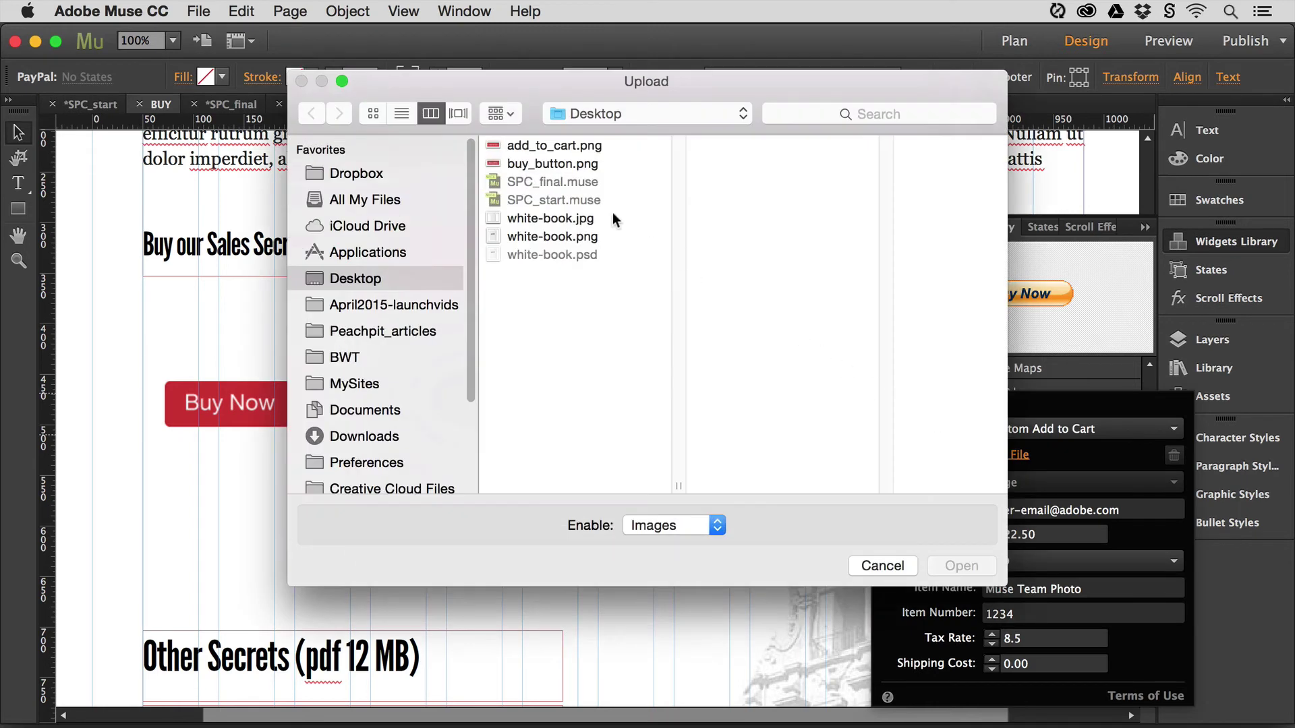
left_click(551, 145)
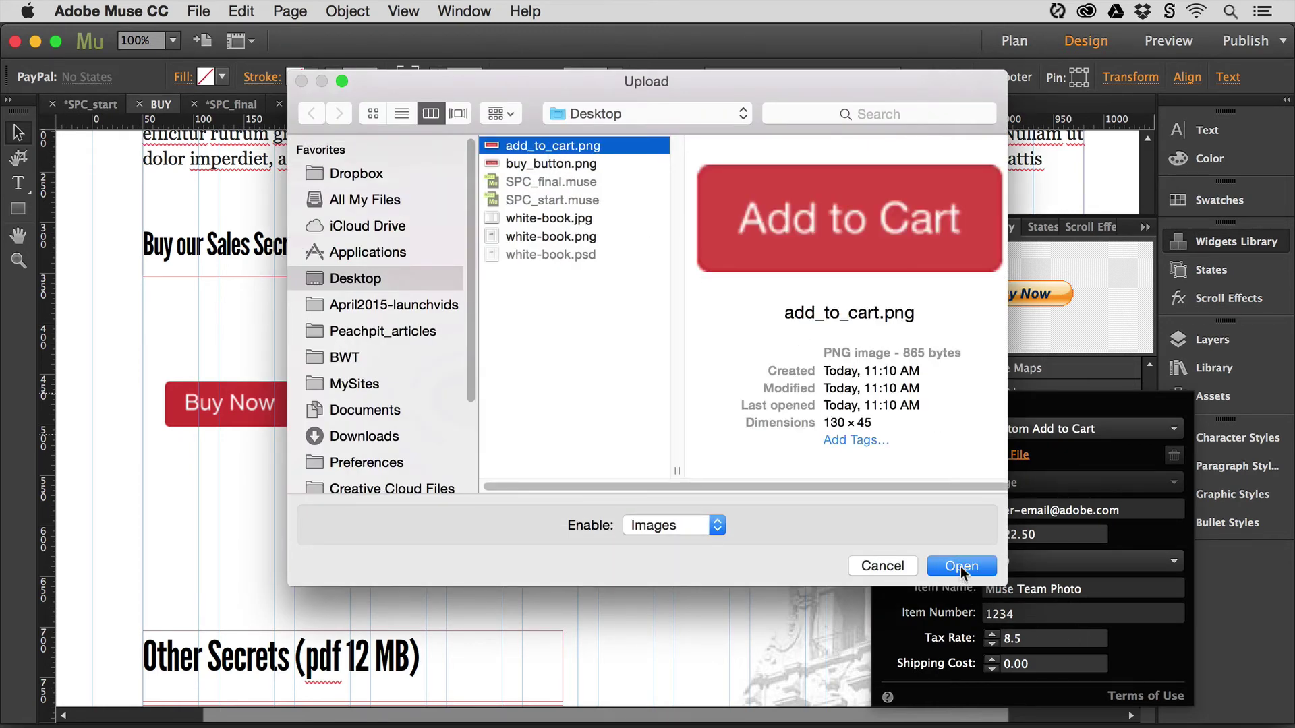
left_click(961, 567)
left_click(1026, 535)
type("12.99")
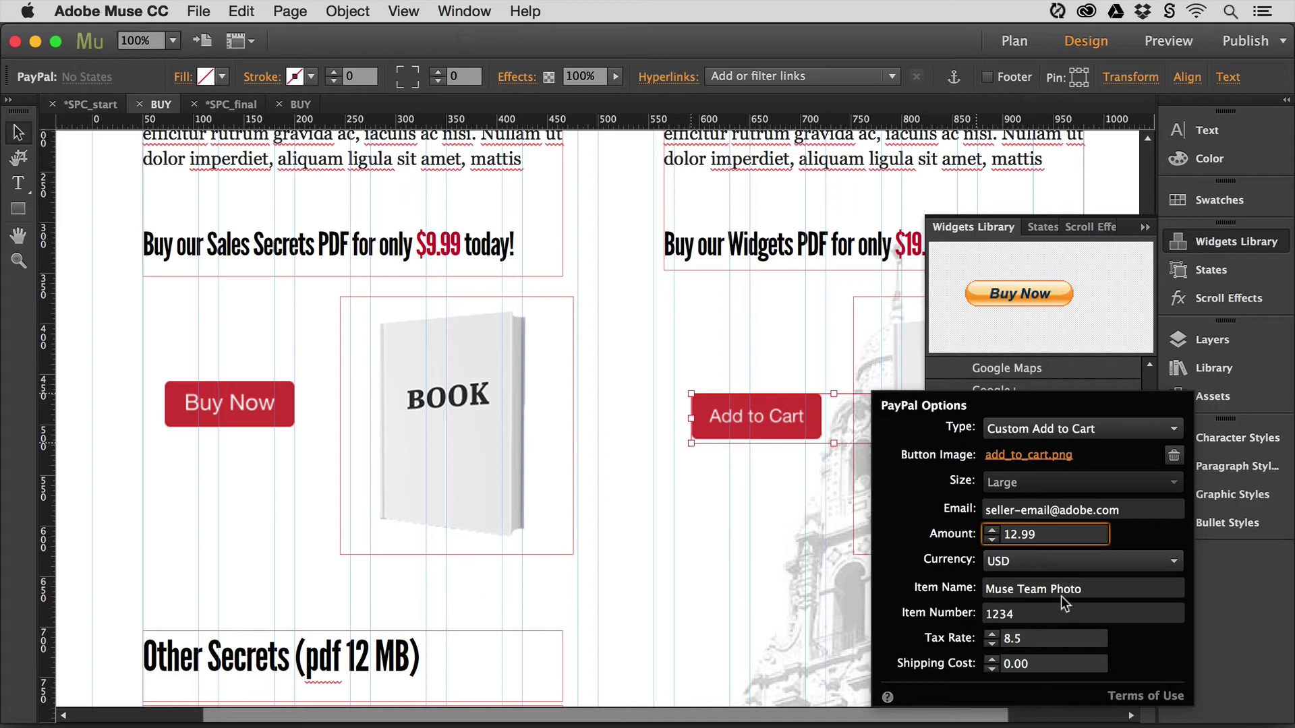
- Give the Add to Cart button item name 'Widgets PDF', item number 2 and tax rate 0
double_click(1040, 591)
left_click(1040, 593)
type("Widgets")
key("super+a")
type("Widgets PDF")
key("Tab")
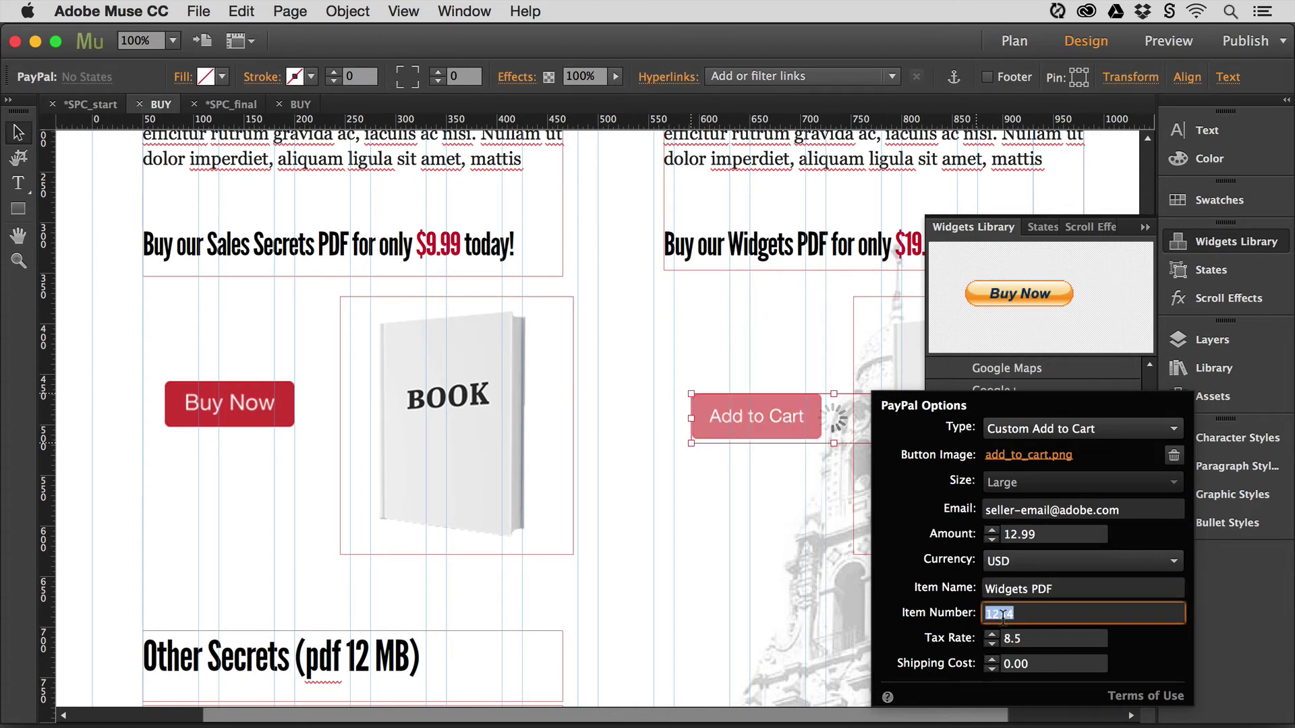
type("2")
key("Tab")
type("8.05")
double_click(1008, 639)
type("0")
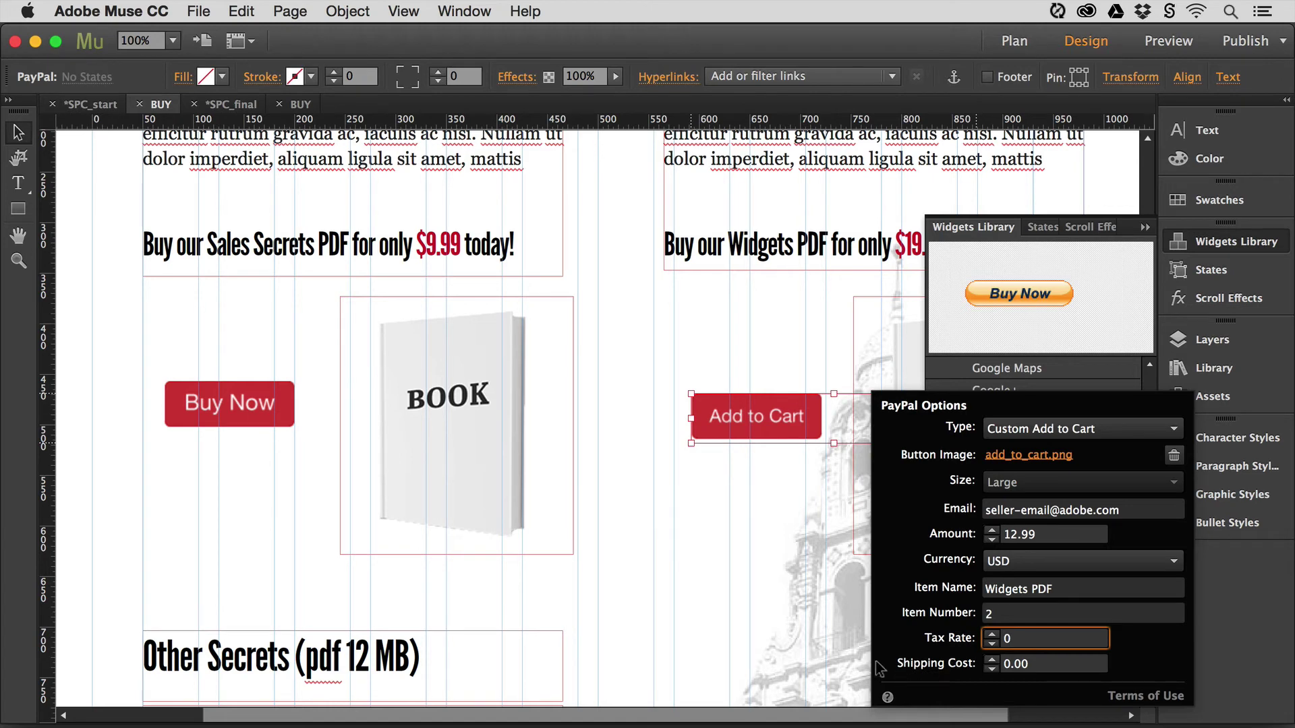
- Preview the BUY page in the browser
left_click(800, 573)
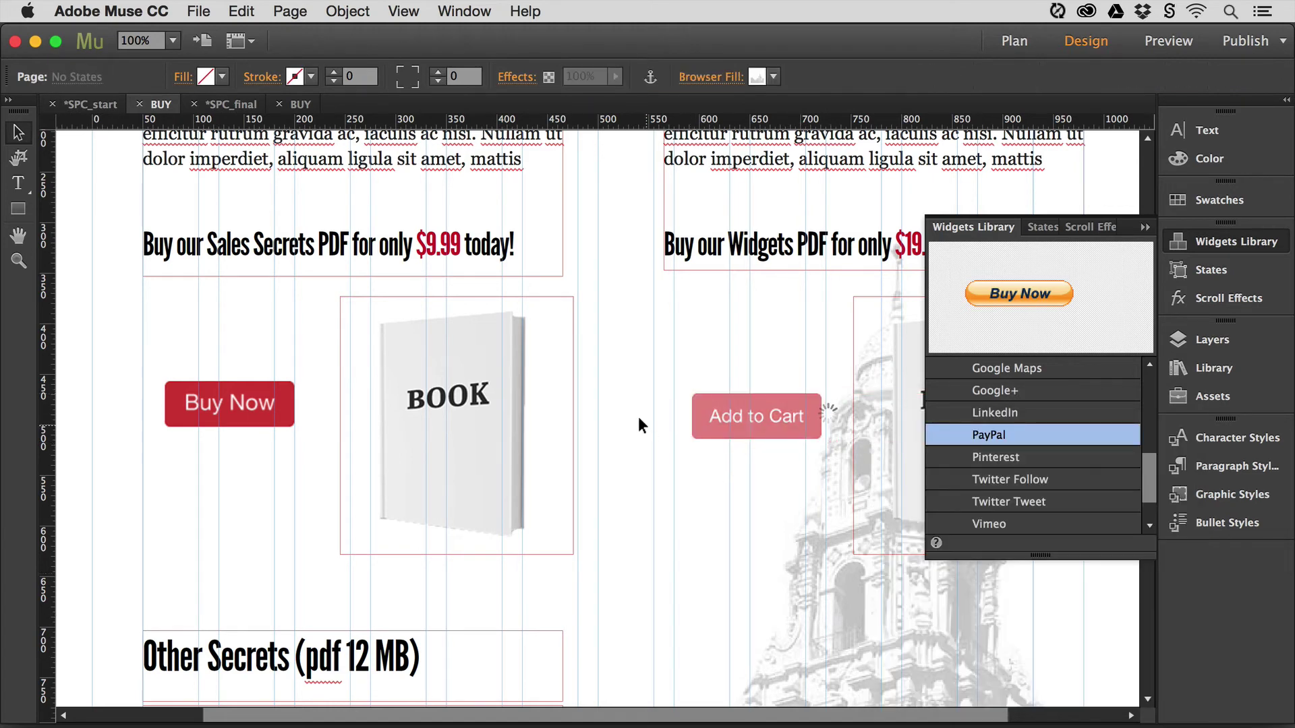
left_click(196, 11)
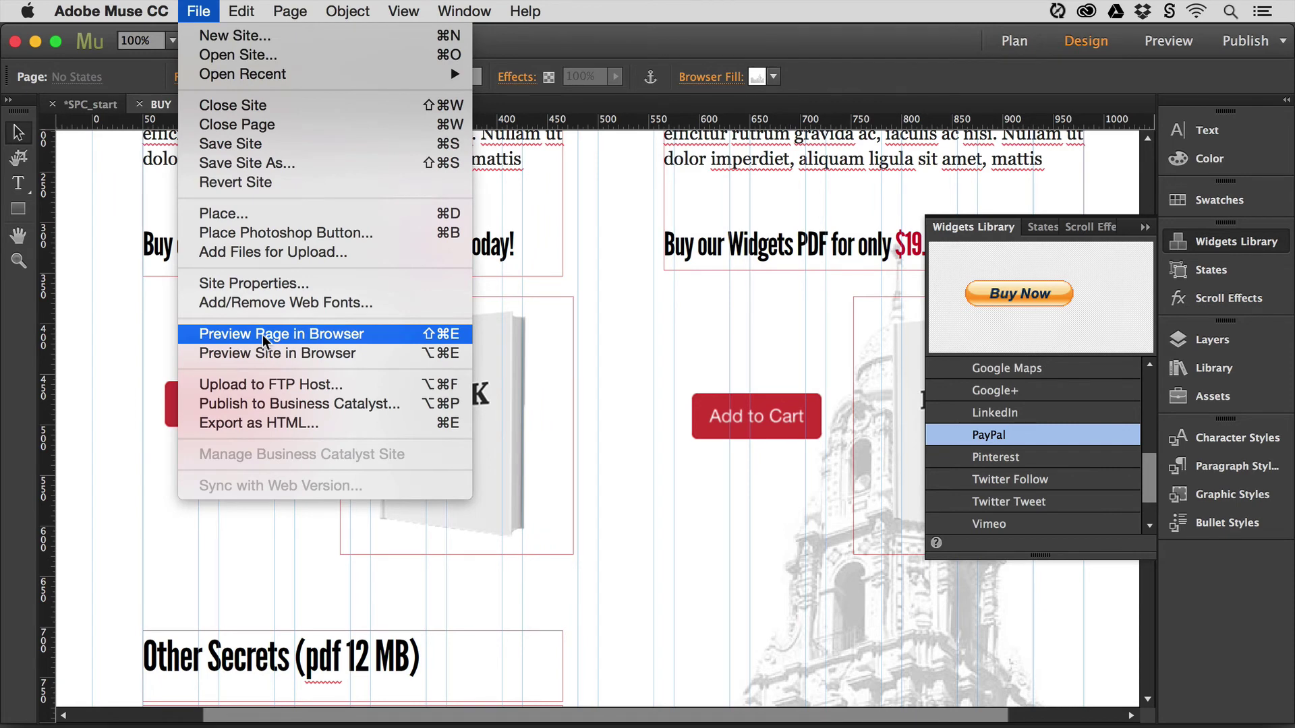
left_click(261, 334)
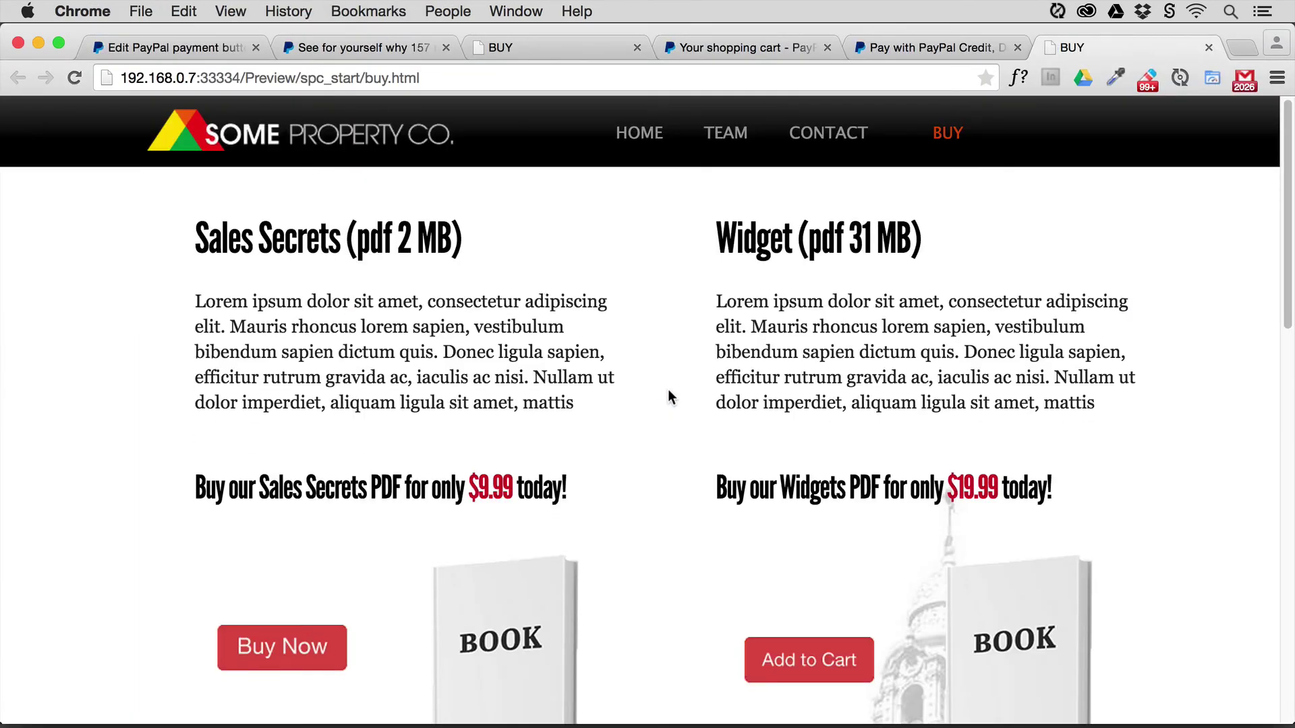
- Add Widgets PDF to the PayPal cart, continue shopping back to the BUY page, then return to Muse
scroll(668, 390, "down", 4)
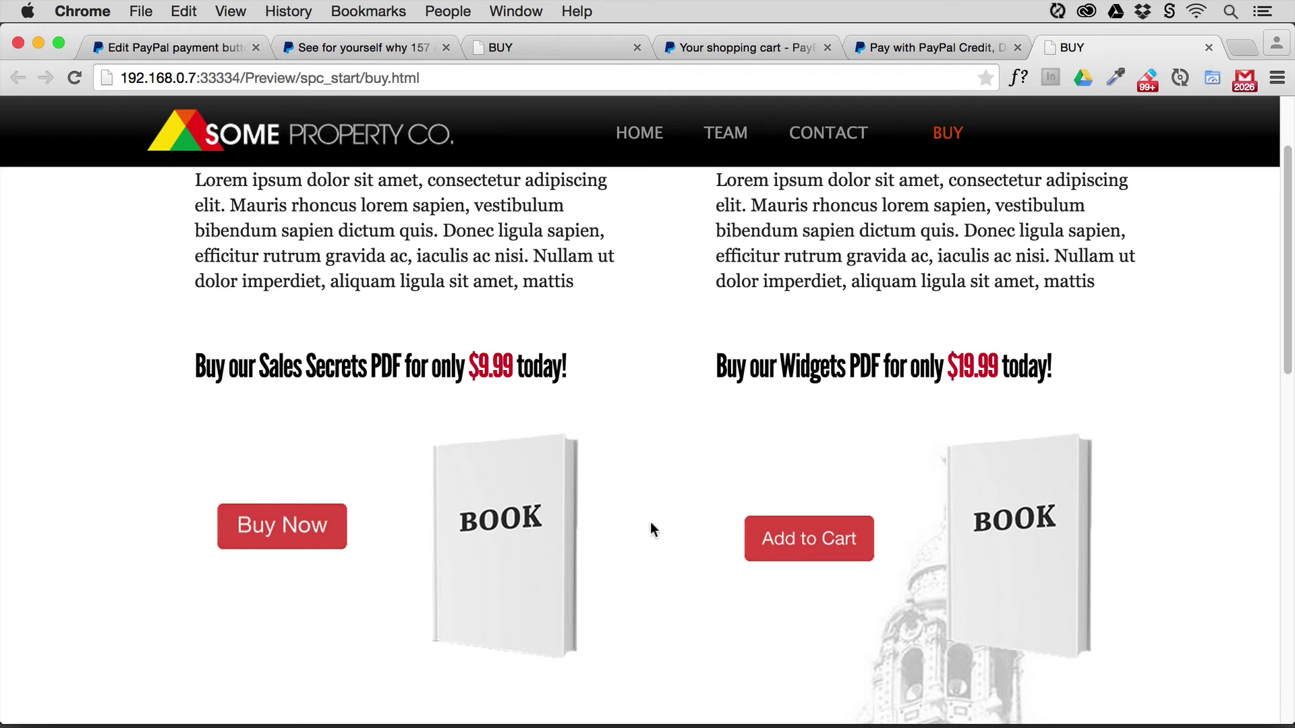
left_click(781, 536)
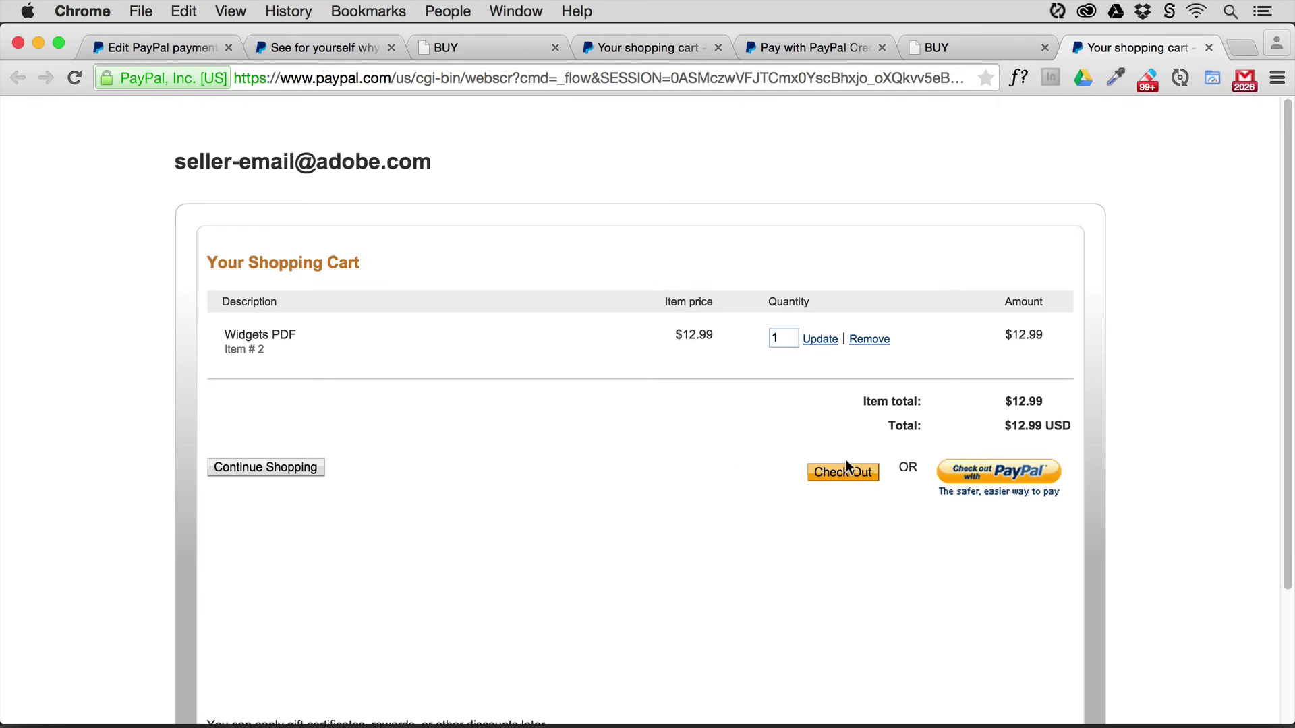
left_click(259, 468)
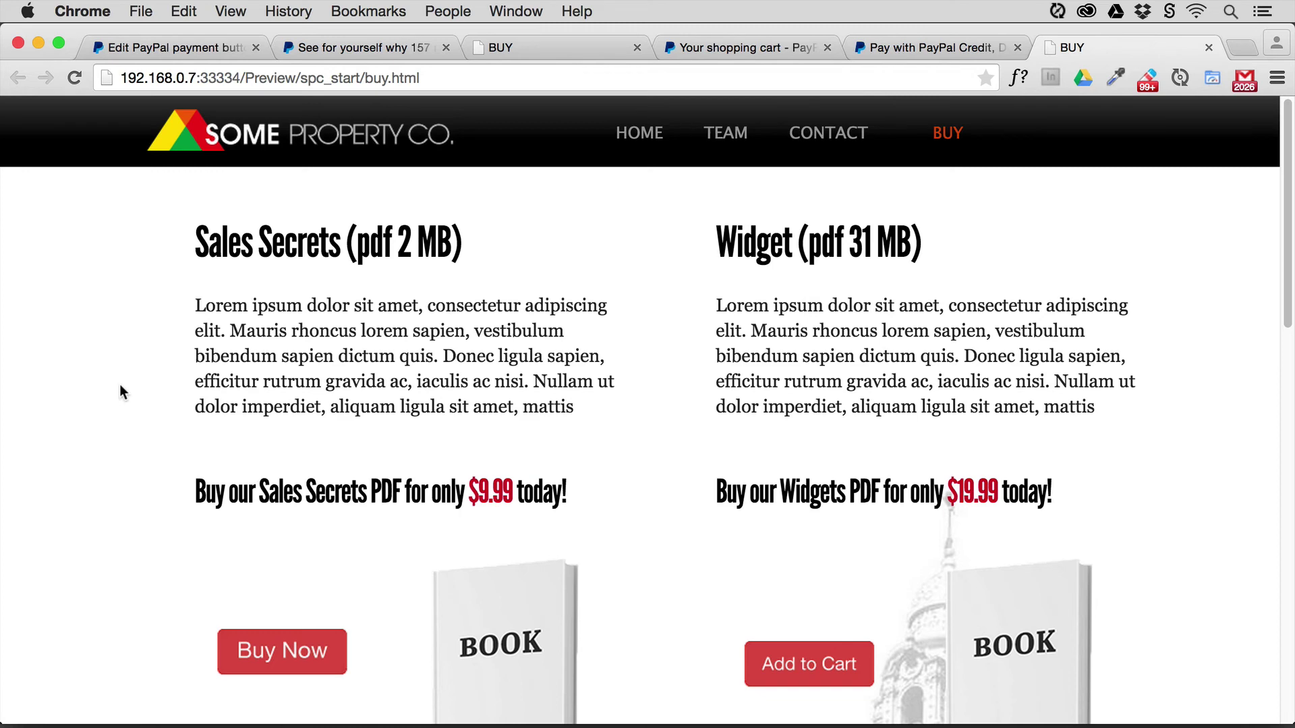
scroll(121, 387, "down", 5)
scroll(121, 393, "down", 5)
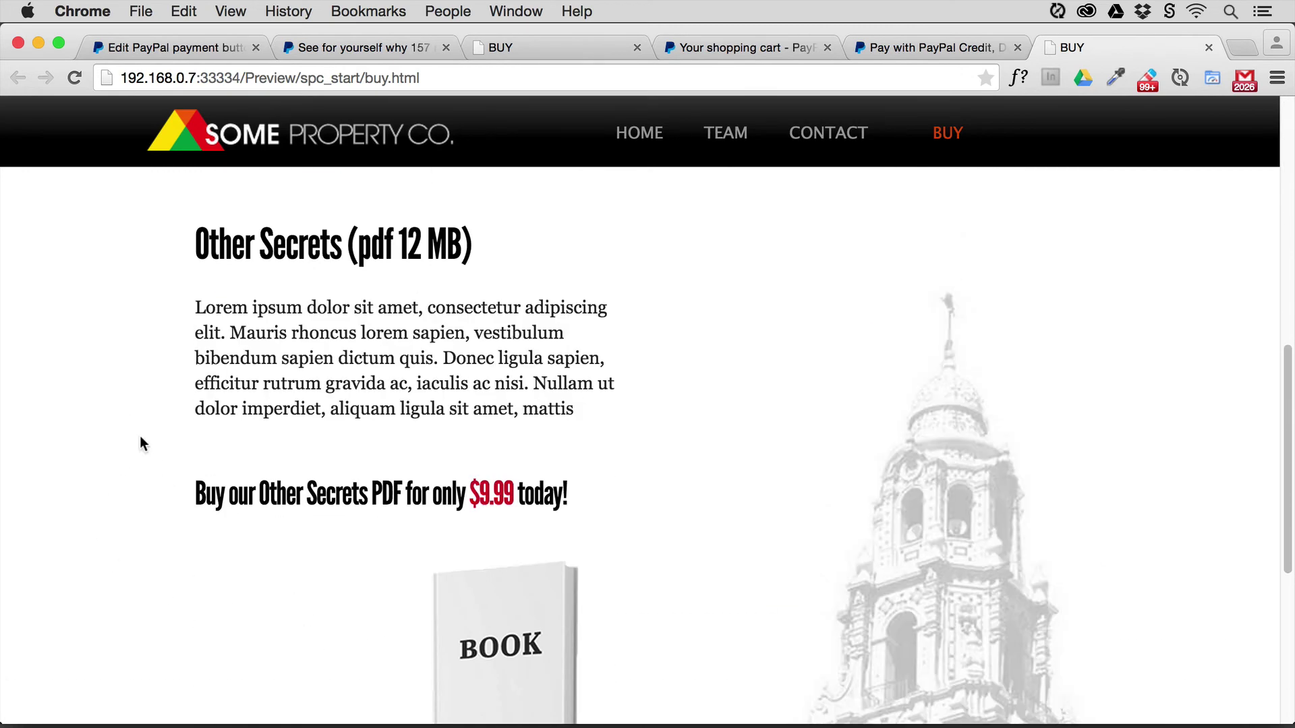
scroll(140, 438, "up", 10)
scroll(140, 438, "down", 5)
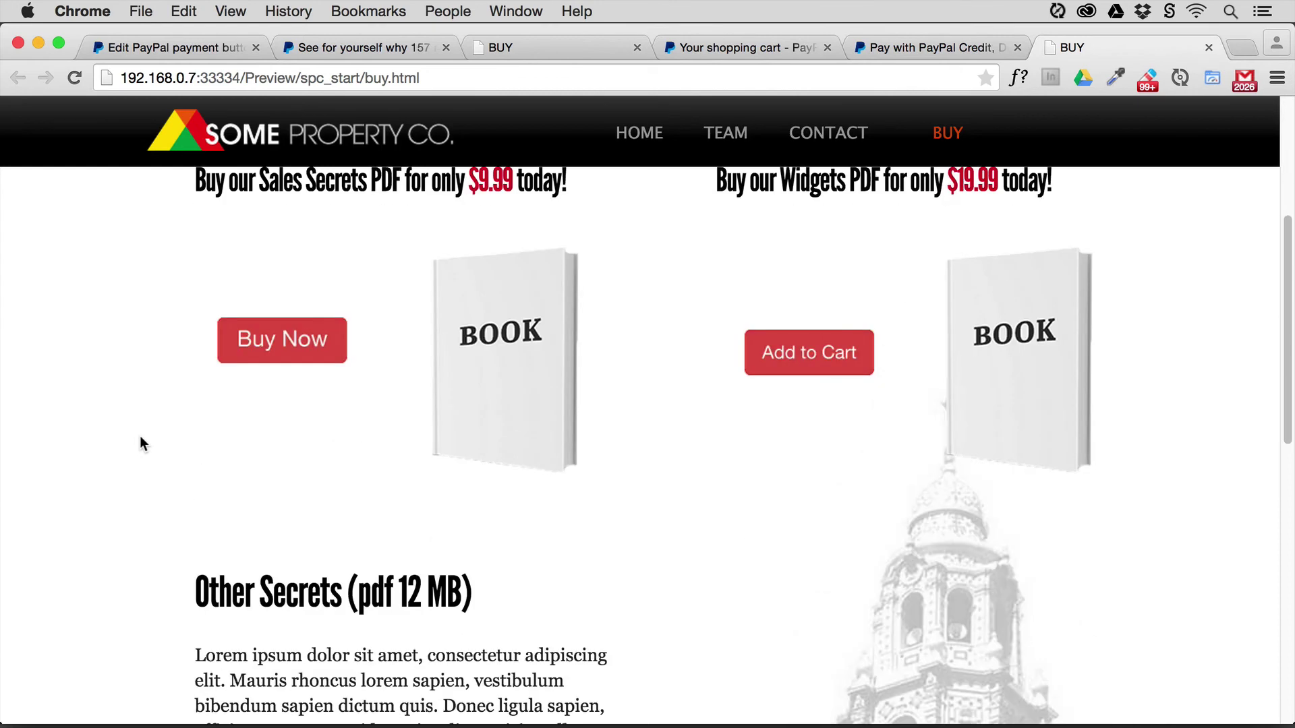
scroll(140, 443, "up", 1)
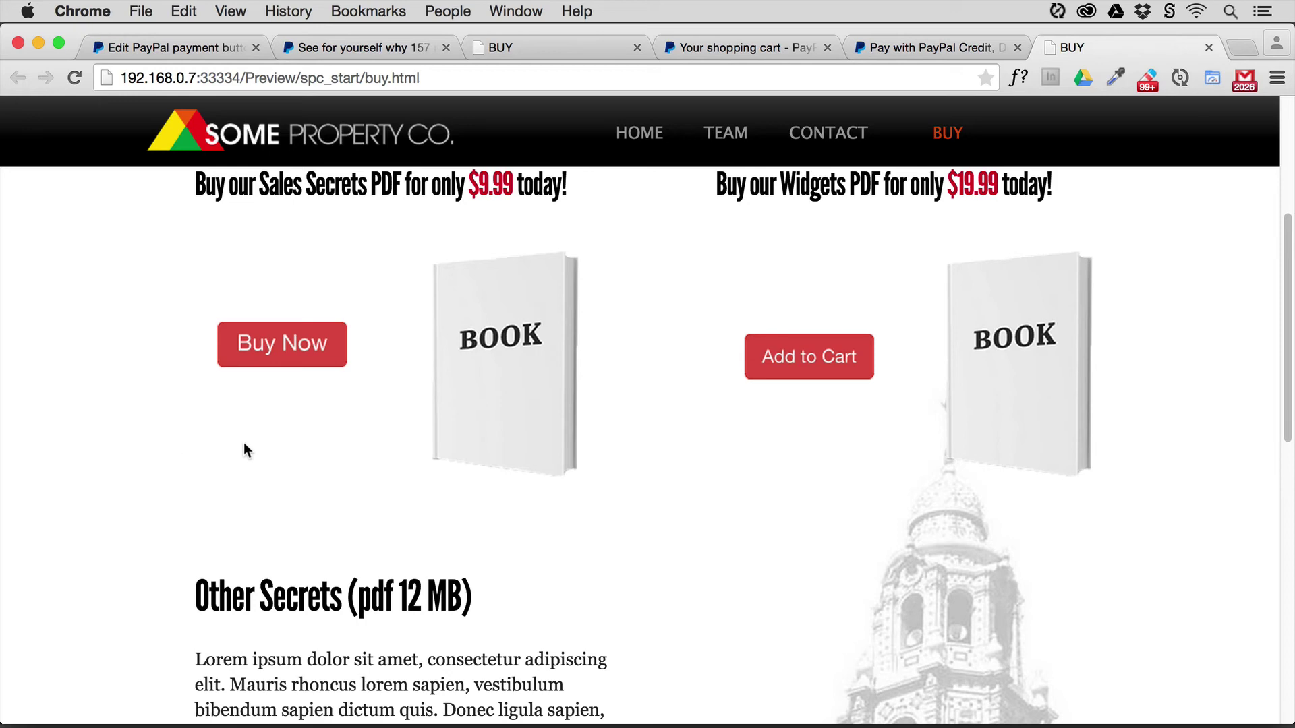
key("super+Tab")
key("super+Tab")
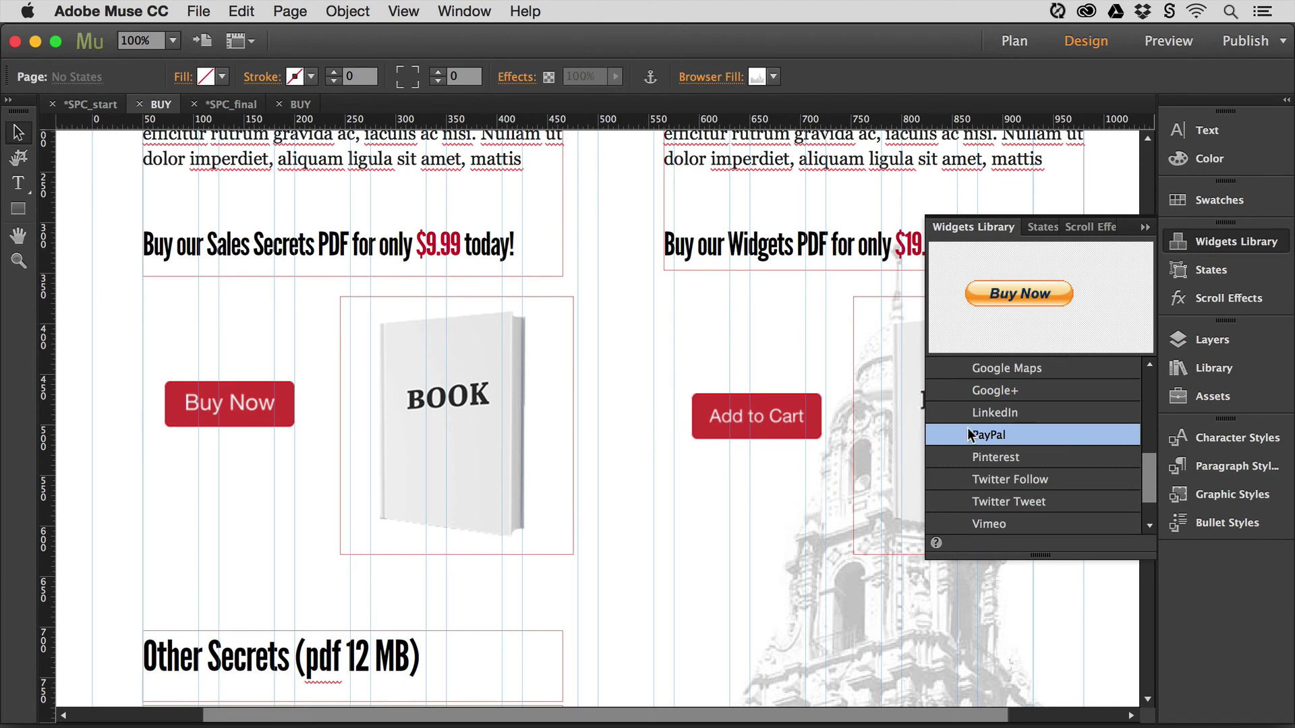
- Place a PayPal widget on the BUY page as a View Cart button with the seller's e-mail address
left_click_drag(967, 428, 581, 320)
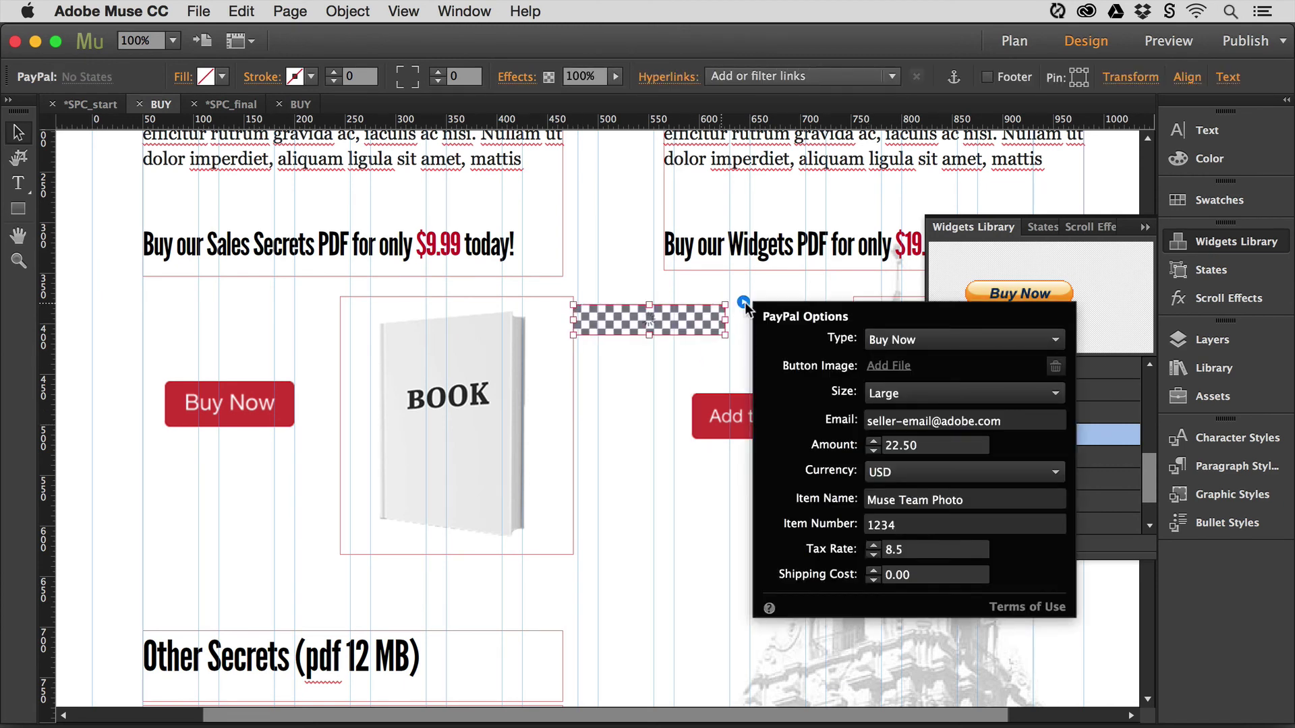
left_click(921, 342)
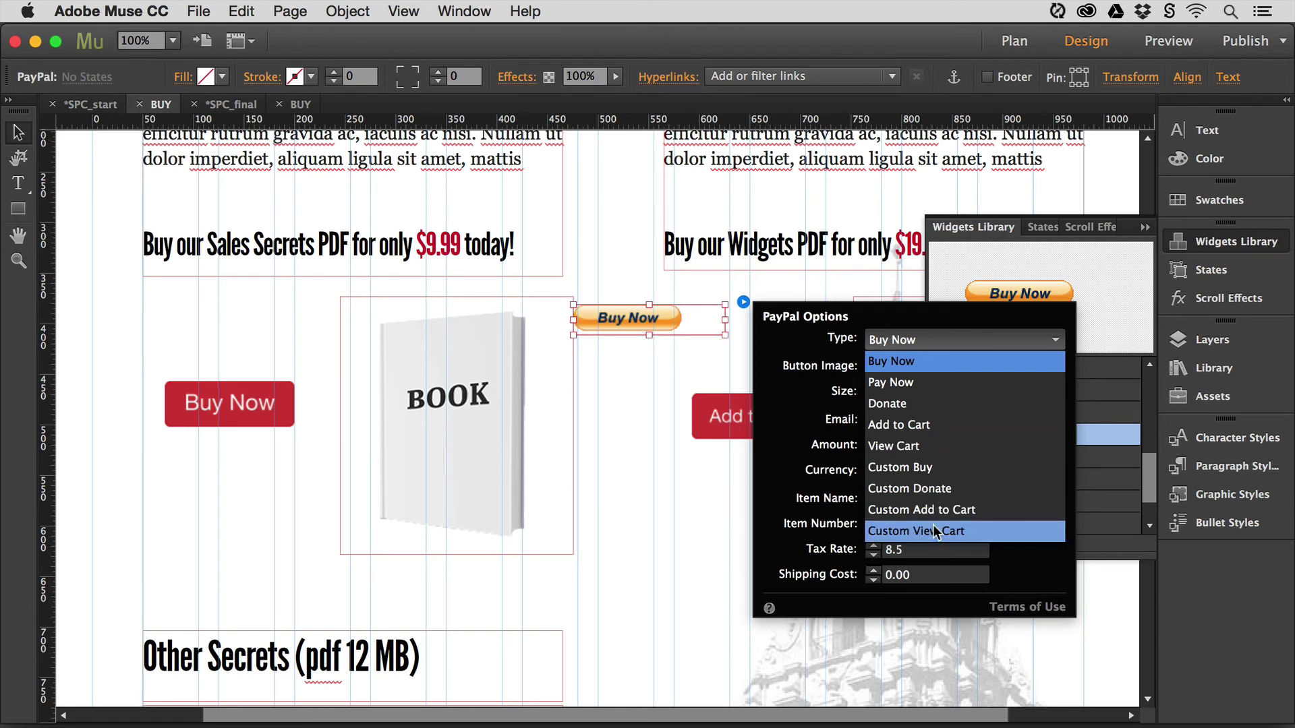
left_click(912, 447)
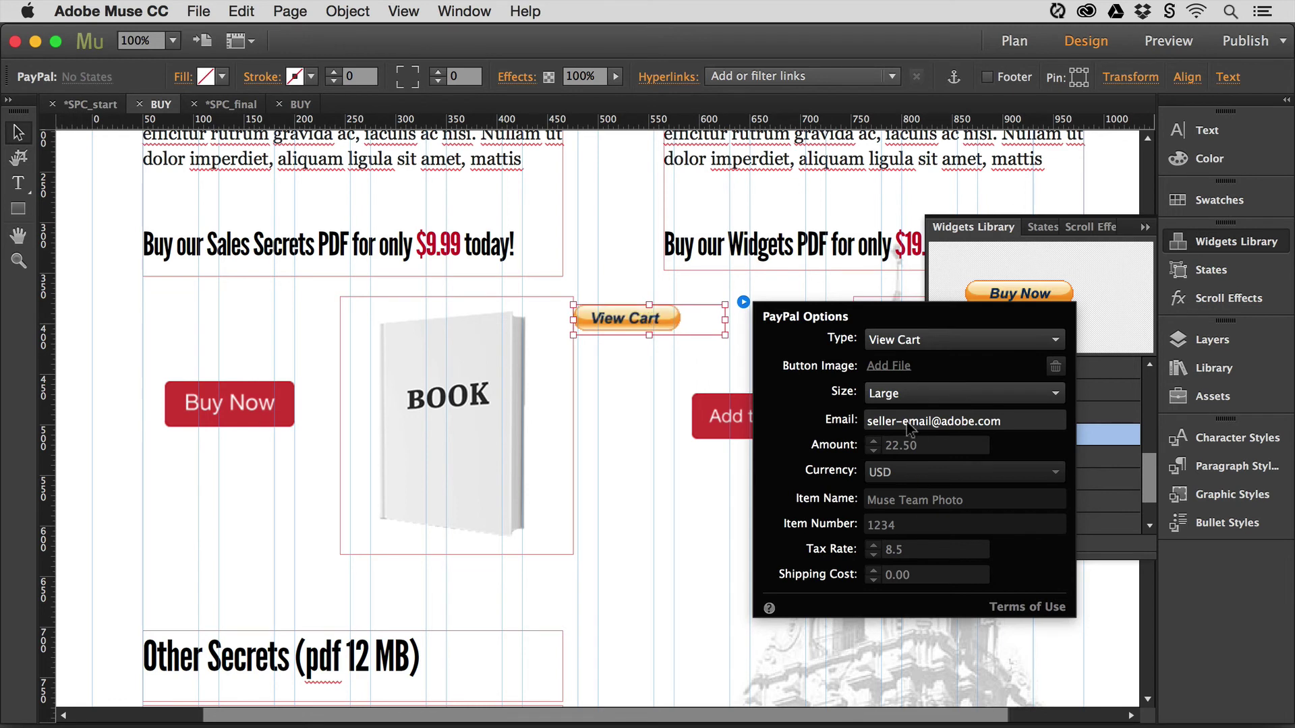
left_click_drag(1004, 422, 864, 429)
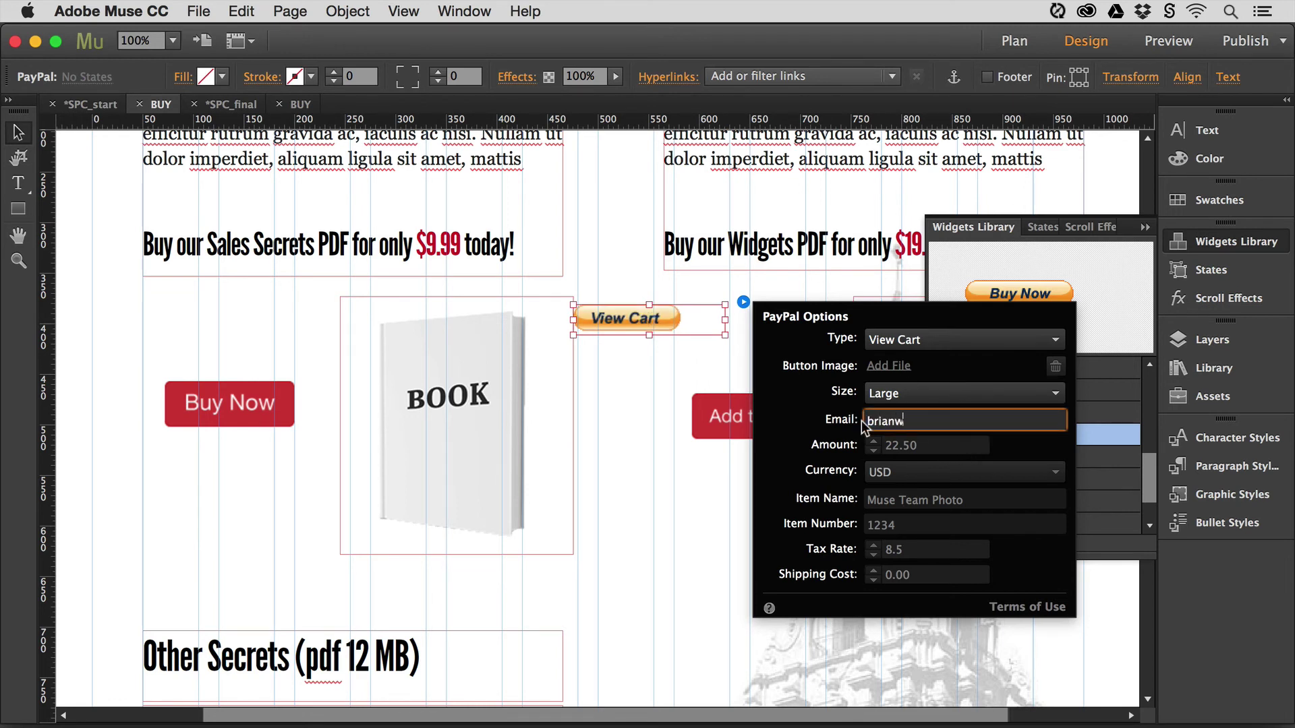
key("Return")
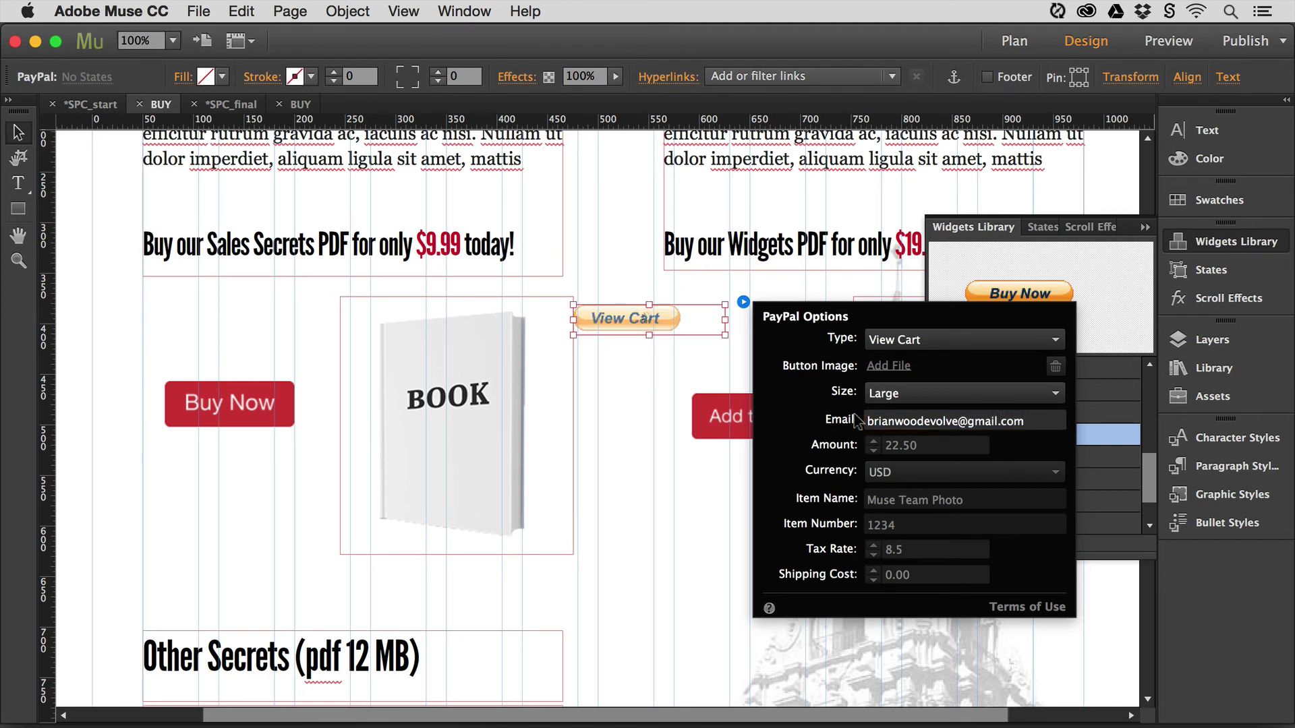
left_click(617, 305)
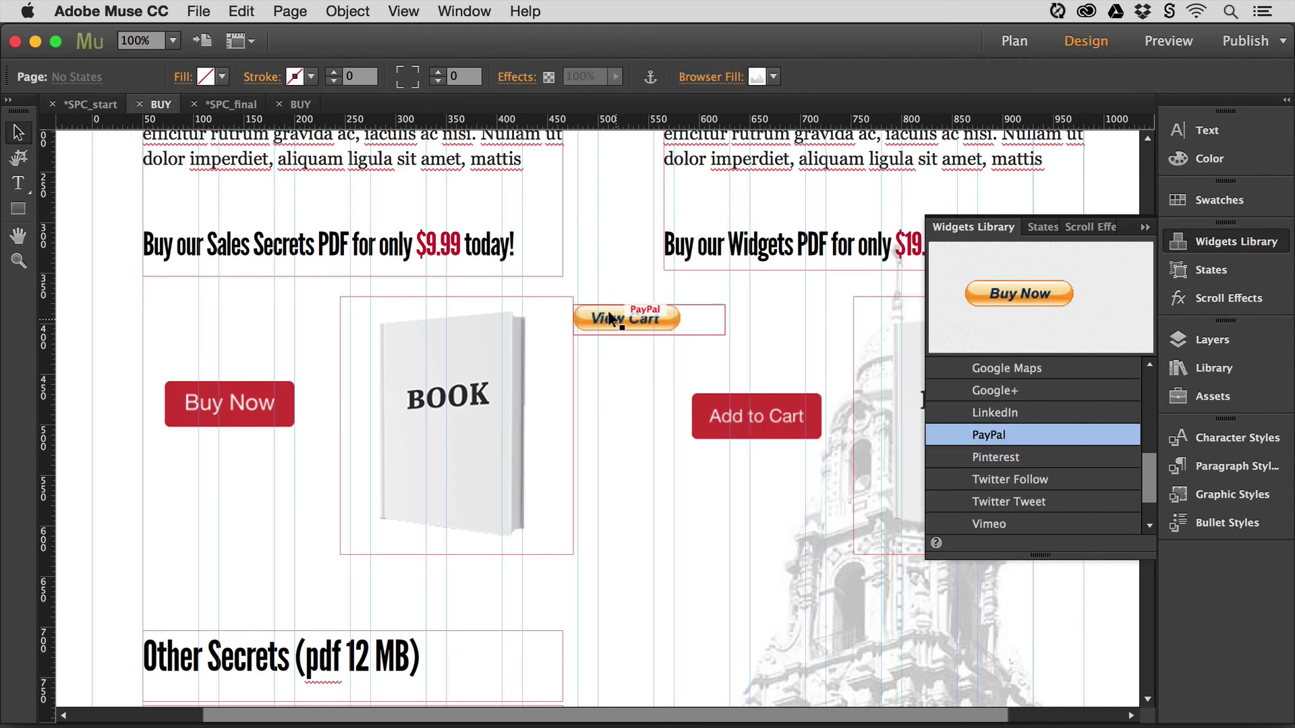
- Close the Widgets Library, move the View Cart button up, and remove it from the BUY page
left_click_drag(616, 307, 613, 356)
scroll(612, 310, "up", 2)
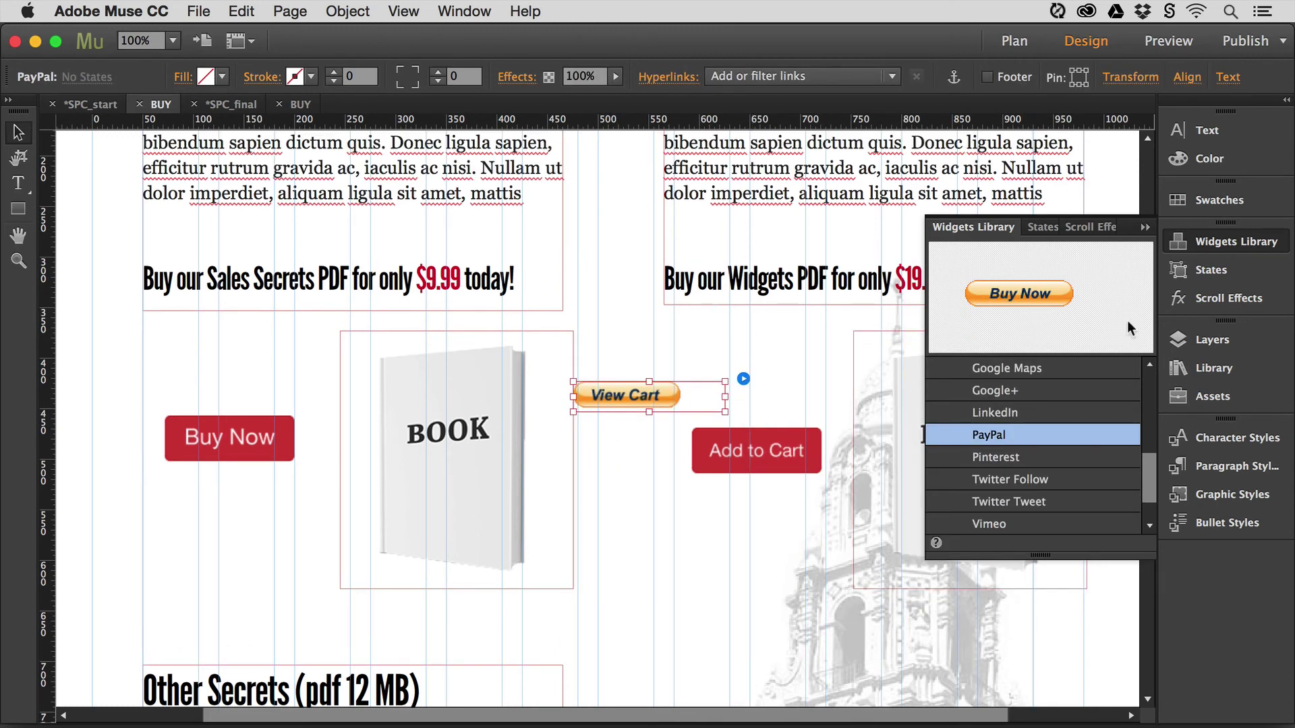
left_click(1187, 248)
scroll(599, 330, "up", 8)
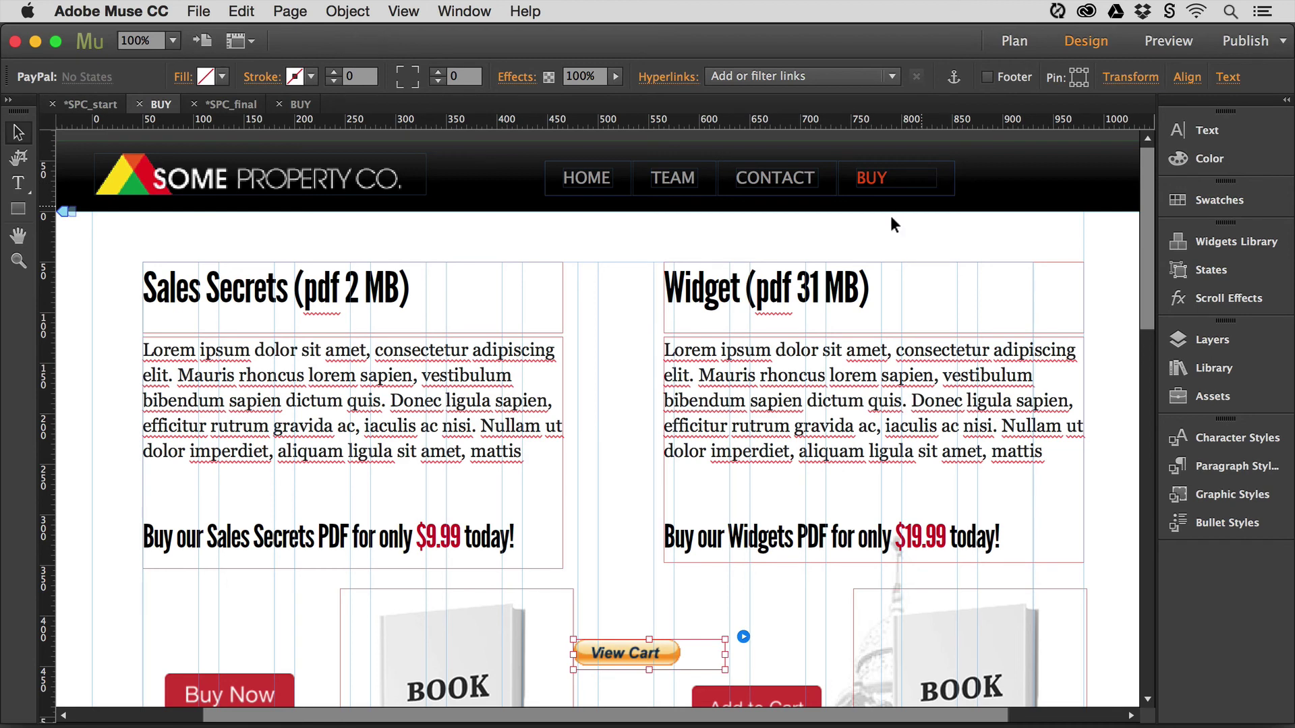
left_click_drag(637, 652, 636, 479)
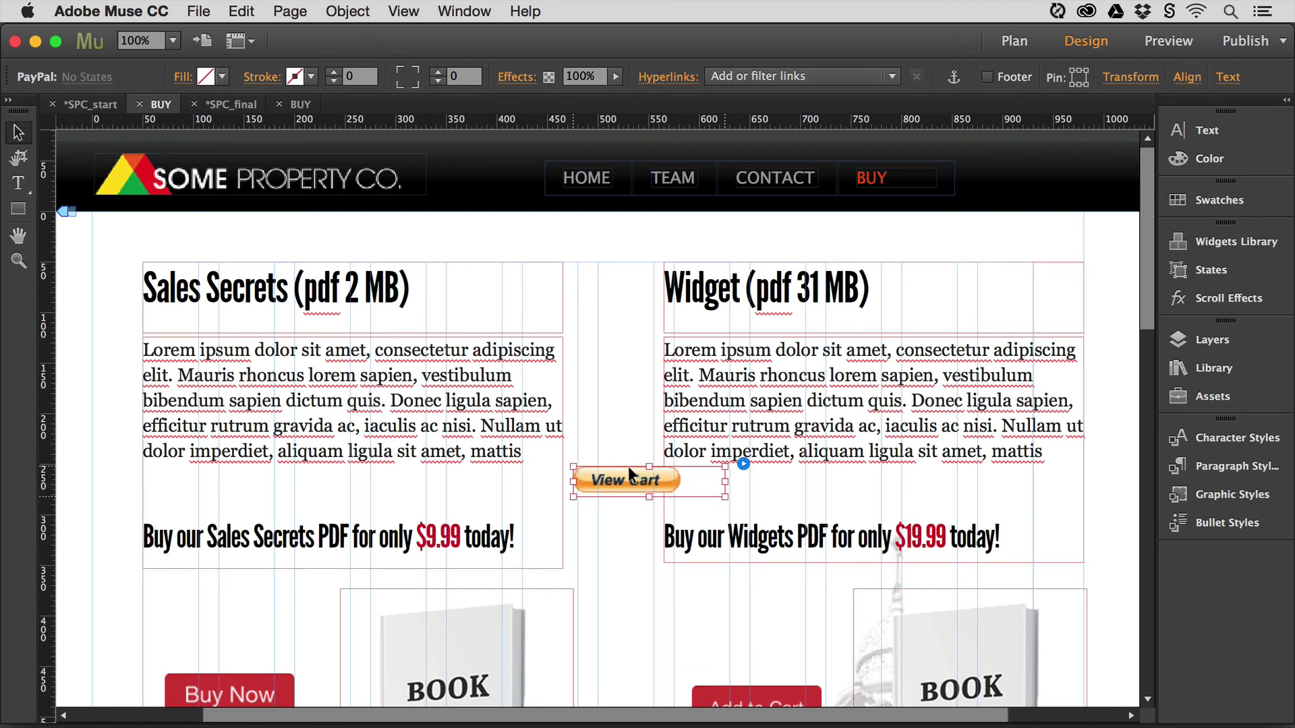
key("Delete")
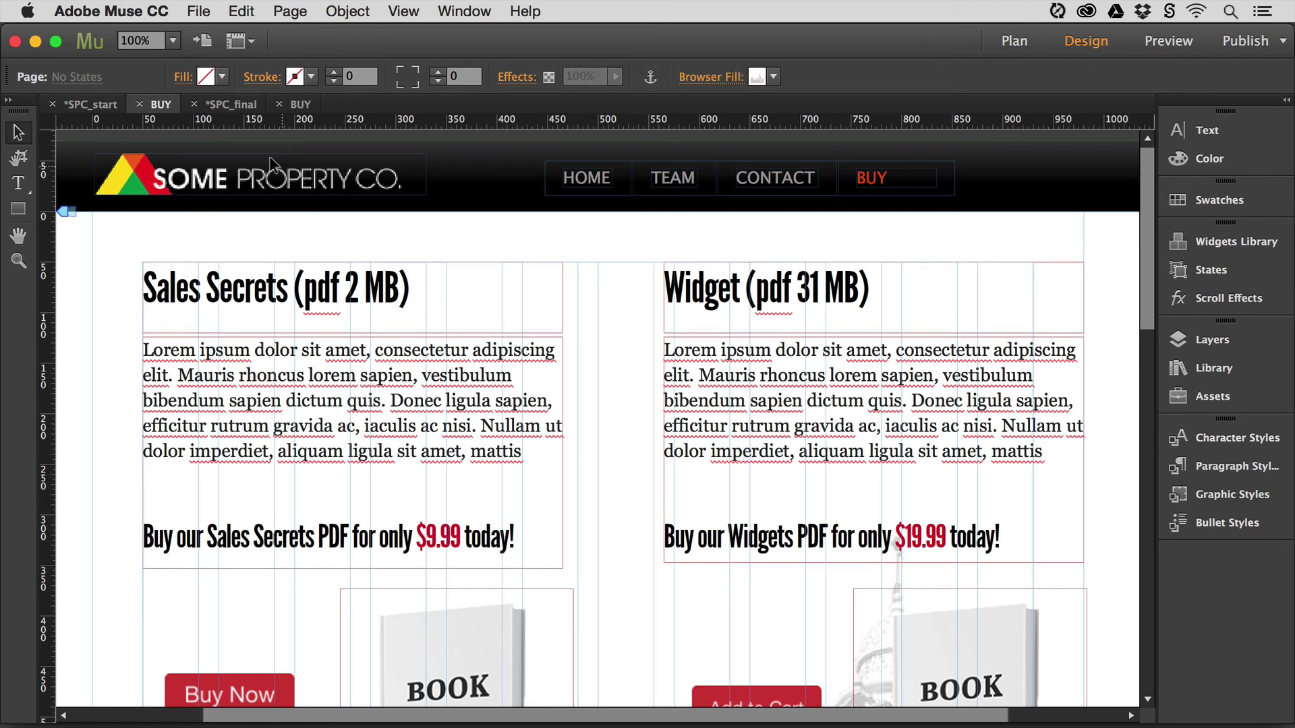
- Go to the 'Internal-master' master page from the page's Masters context menu
right_click(606, 225)
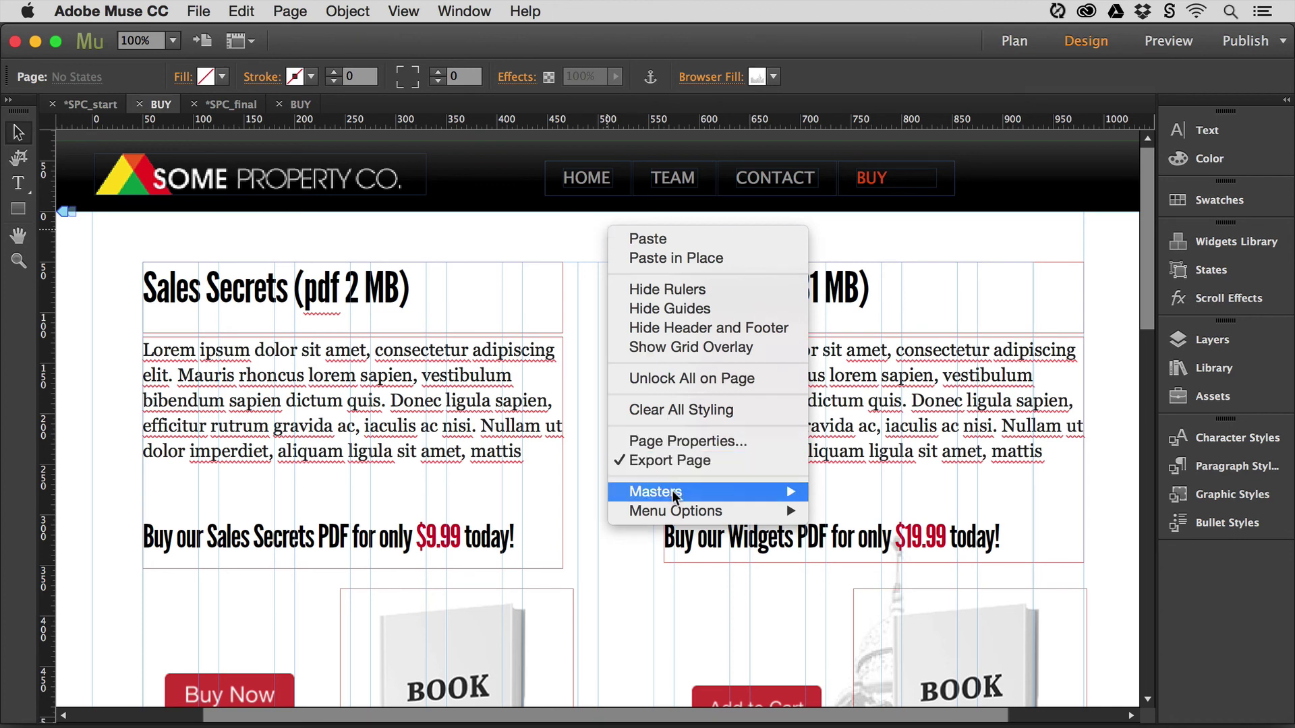
mouse_move(792, 496)
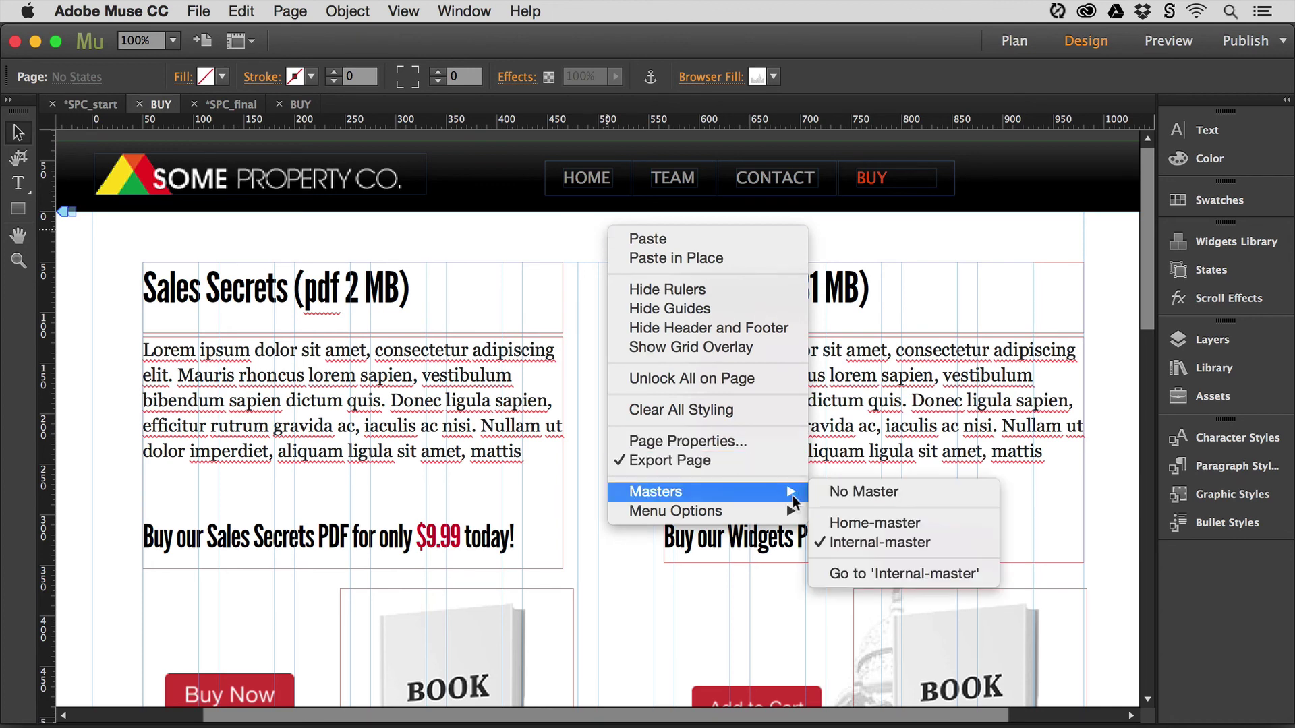
left_click(897, 574)
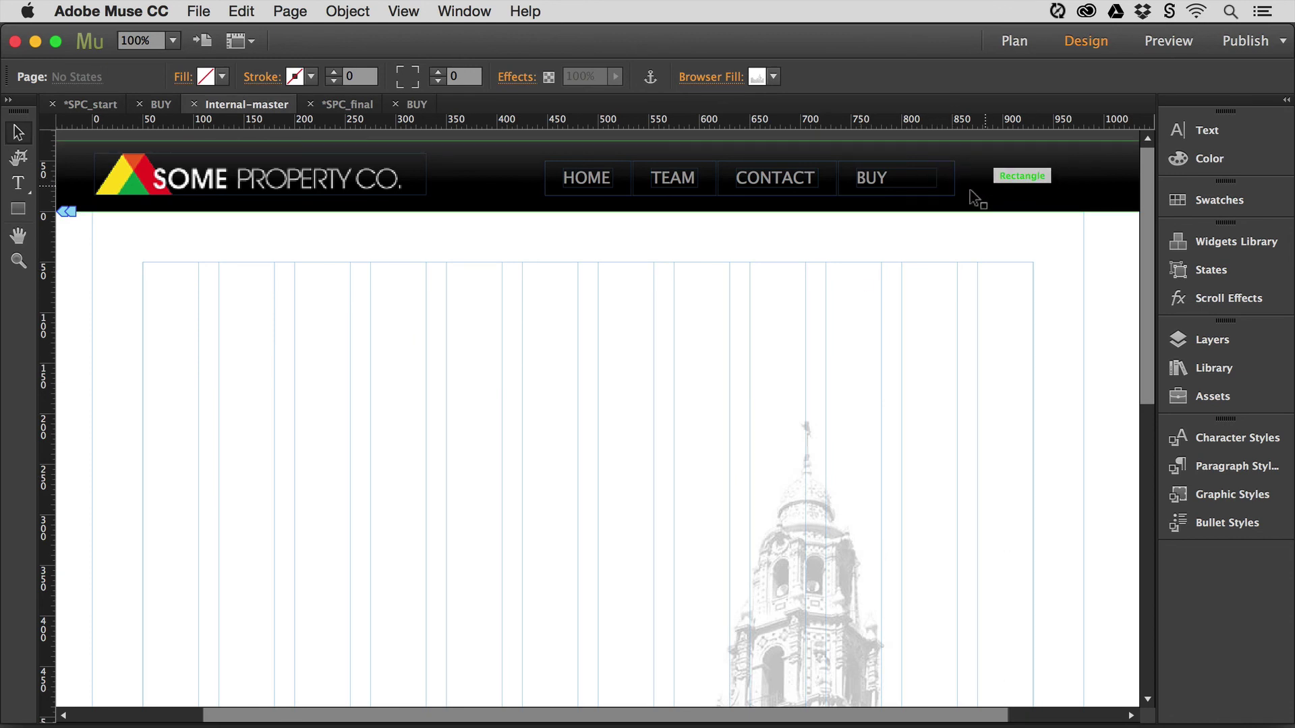
- Paste the View Cart button onto Internal-master, drag it into the header right of BUY, and check its layers
key("super+v")
left_click_drag(599, 417, 991, 173)
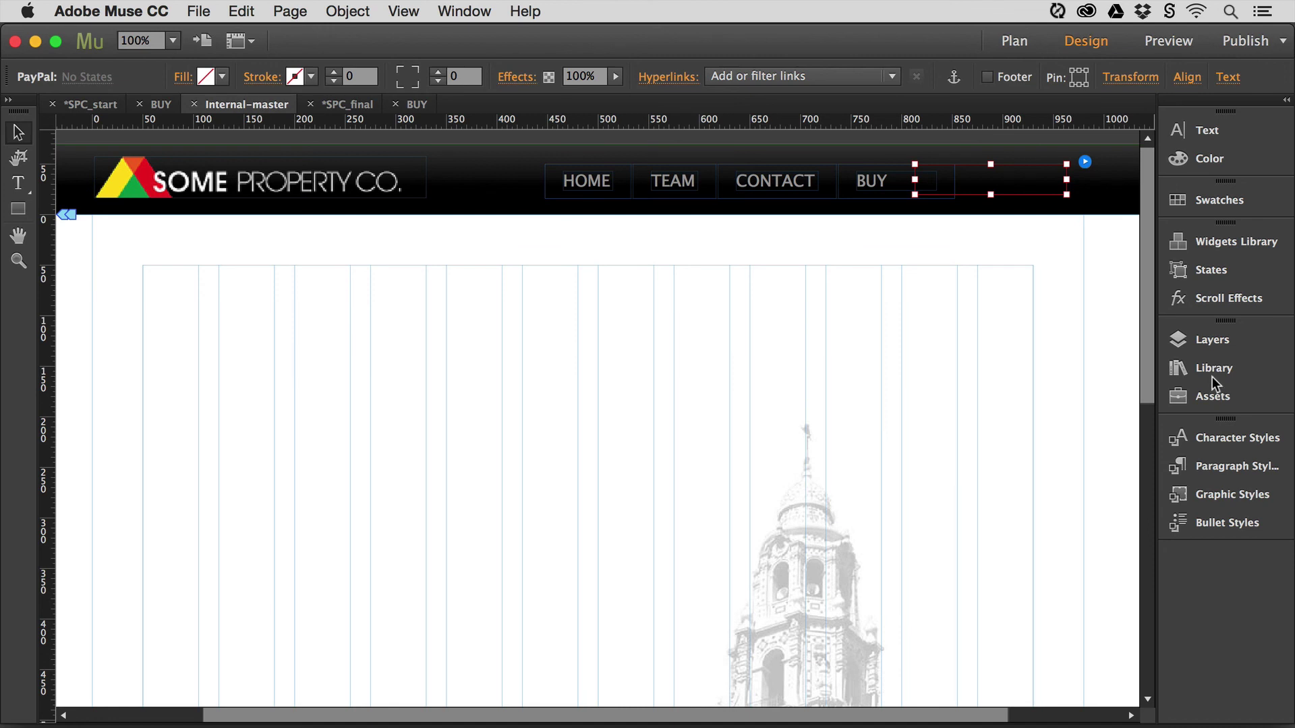
left_click(1184, 371)
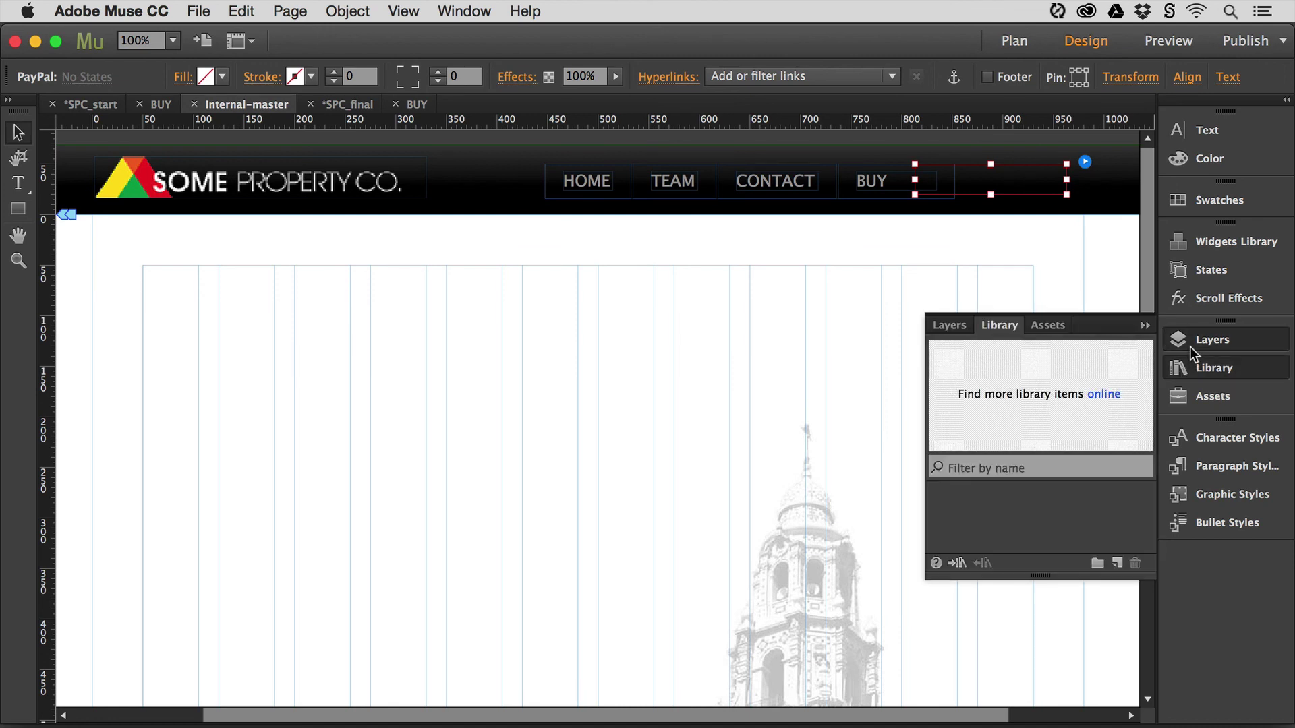
left_click(1190, 347)
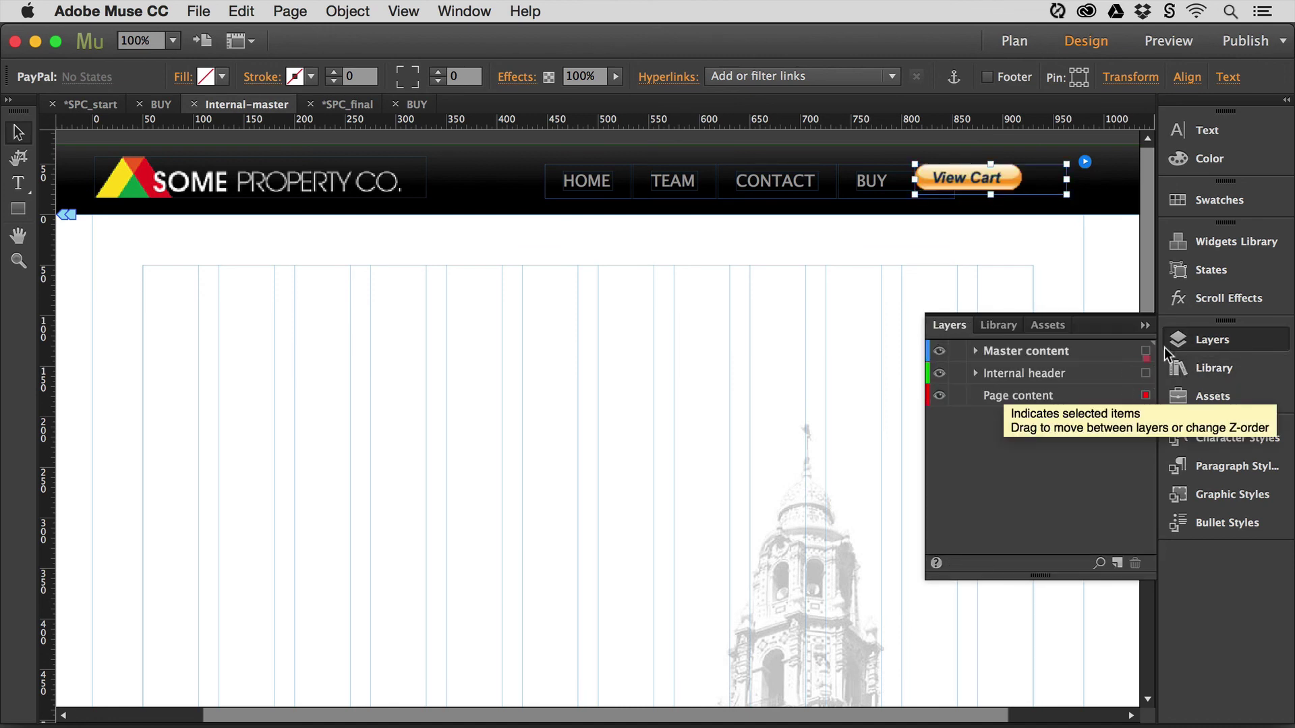
left_click(1208, 338)
- Confirm the View Cart button's placement, then show the SPC_final site's page plan
left_click(934, 327)
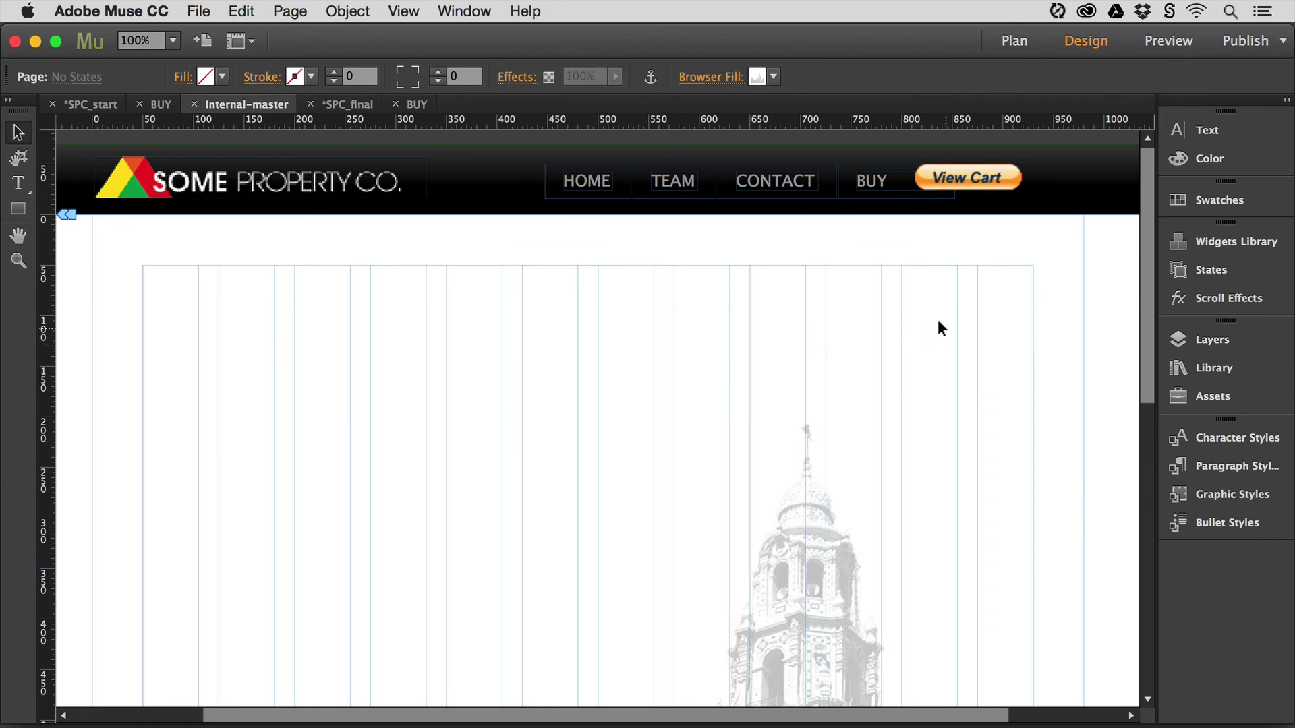
left_click(947, 183)
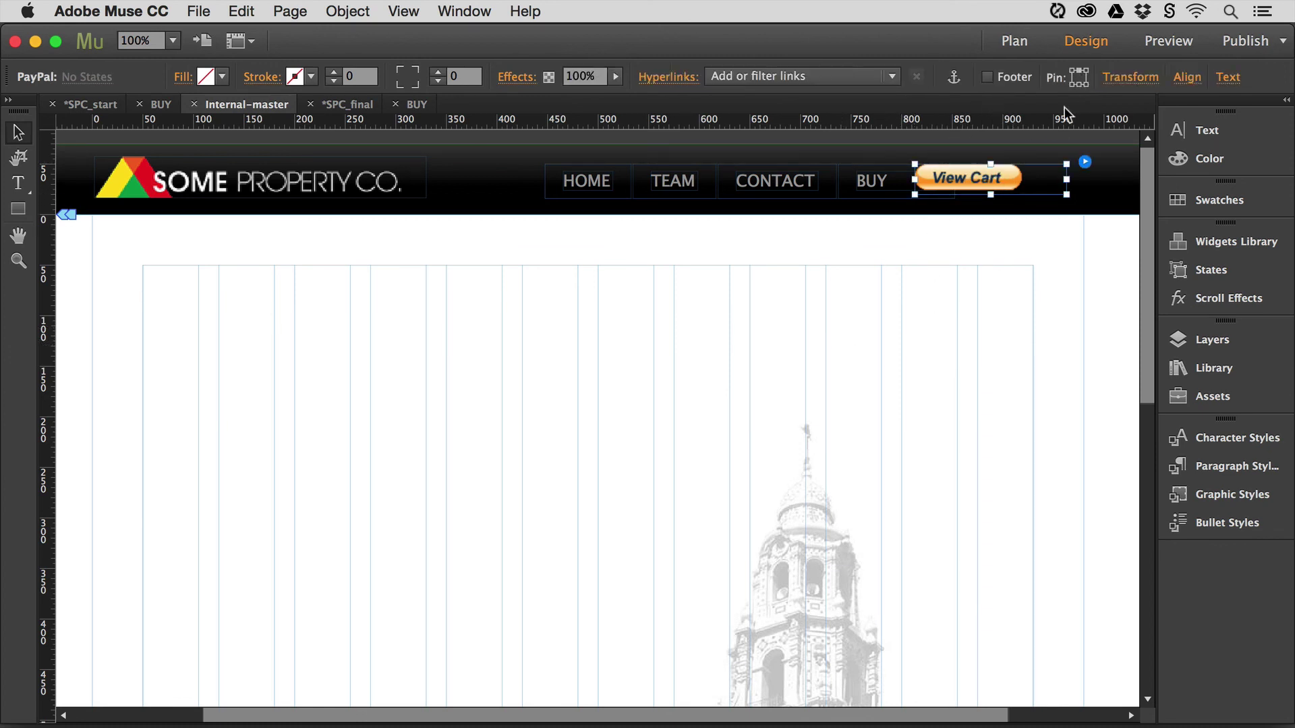
left_click(976, 280)
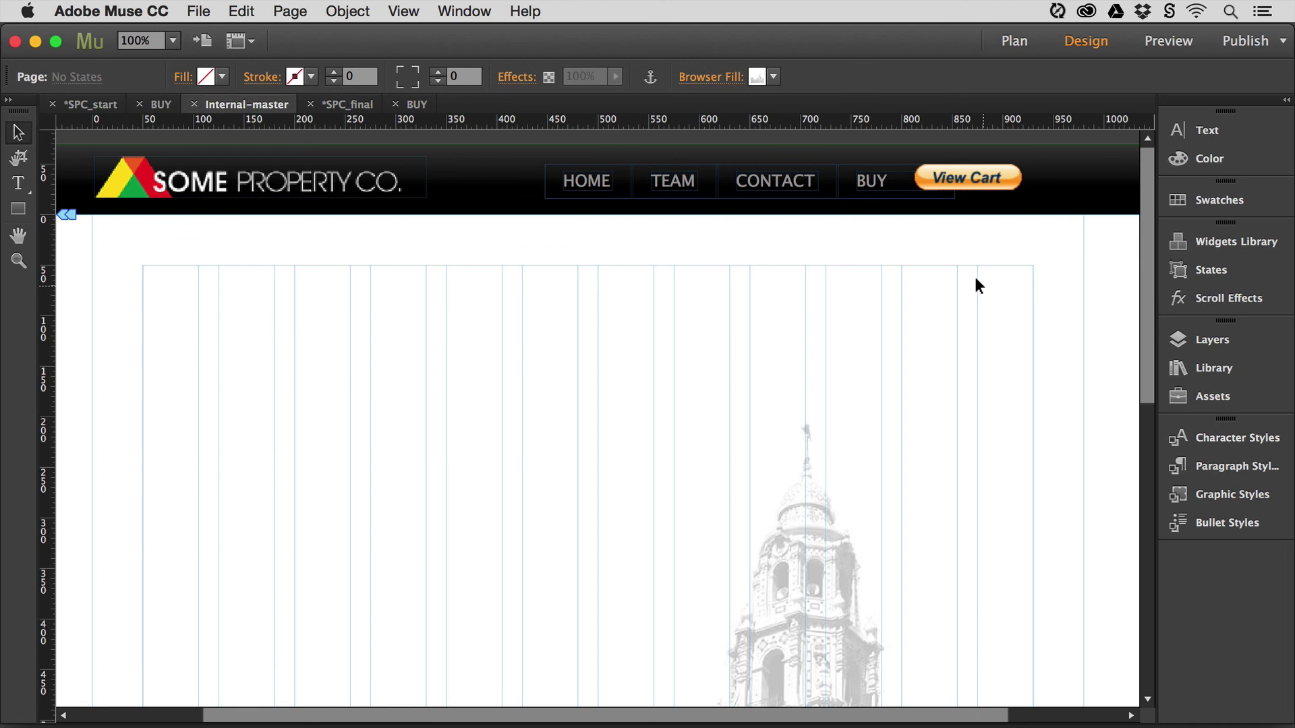
left_click(372, 113)
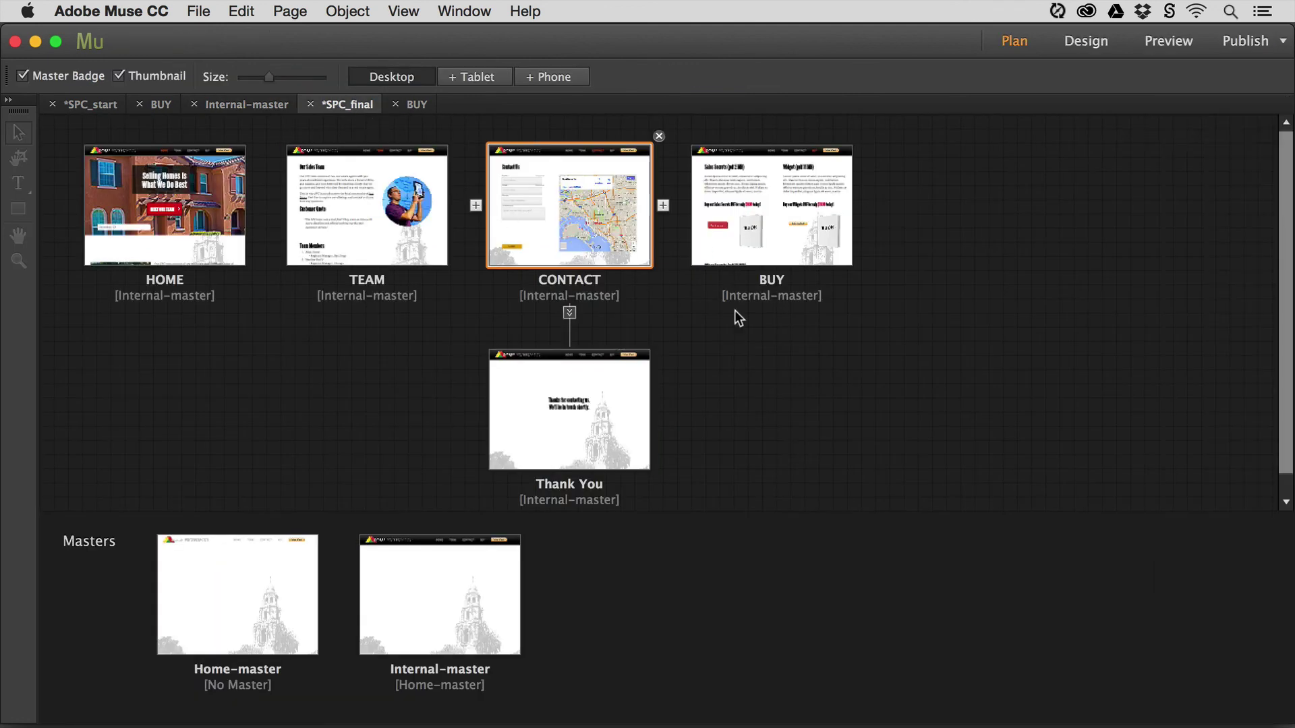